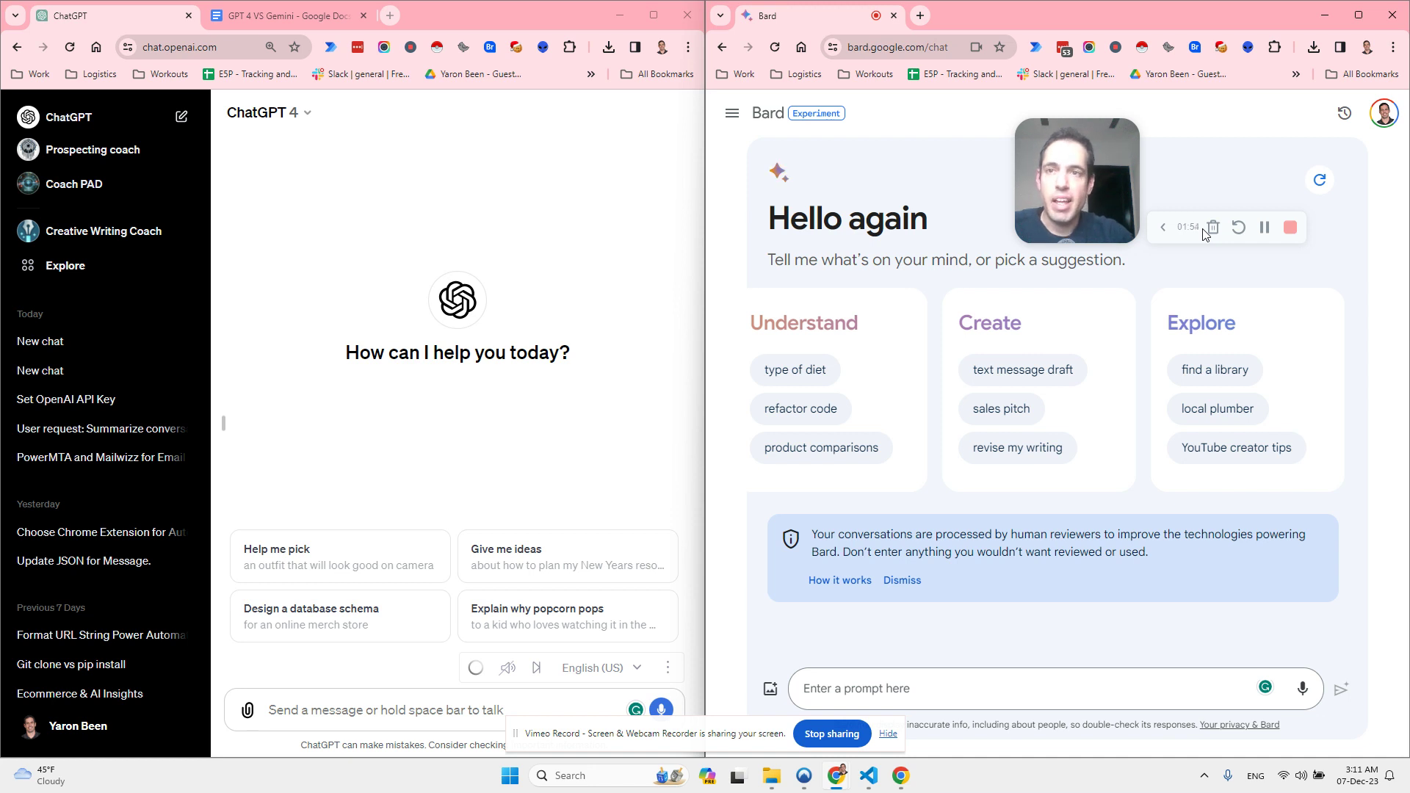
Select the store-robbery riddle in the GPT 4 VS Gemini document.
{"action": "left_click", "coordinate": [281, 14]}
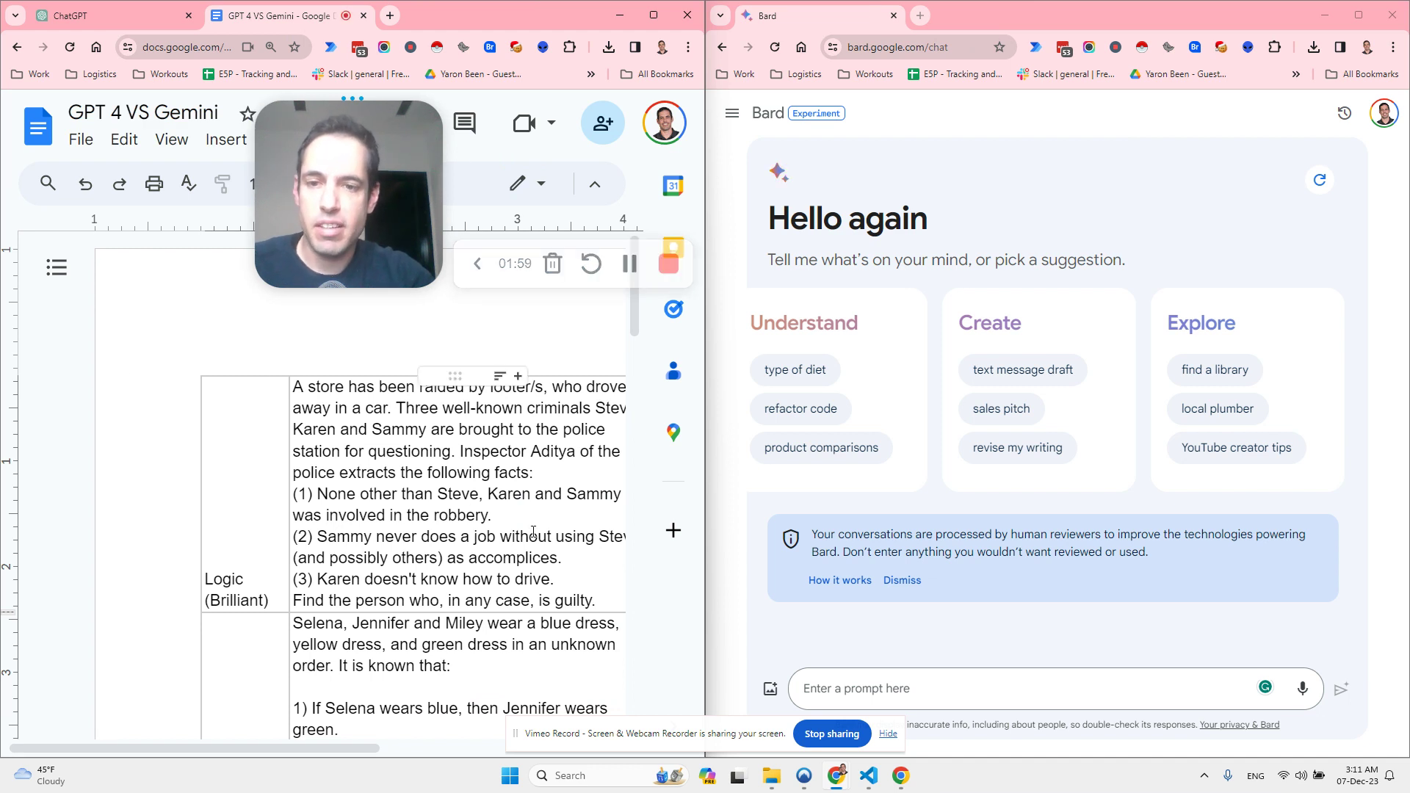
{"action": "left_click_drag", "start_coordinate": [363, 750], "coordinate": [404, 755]}
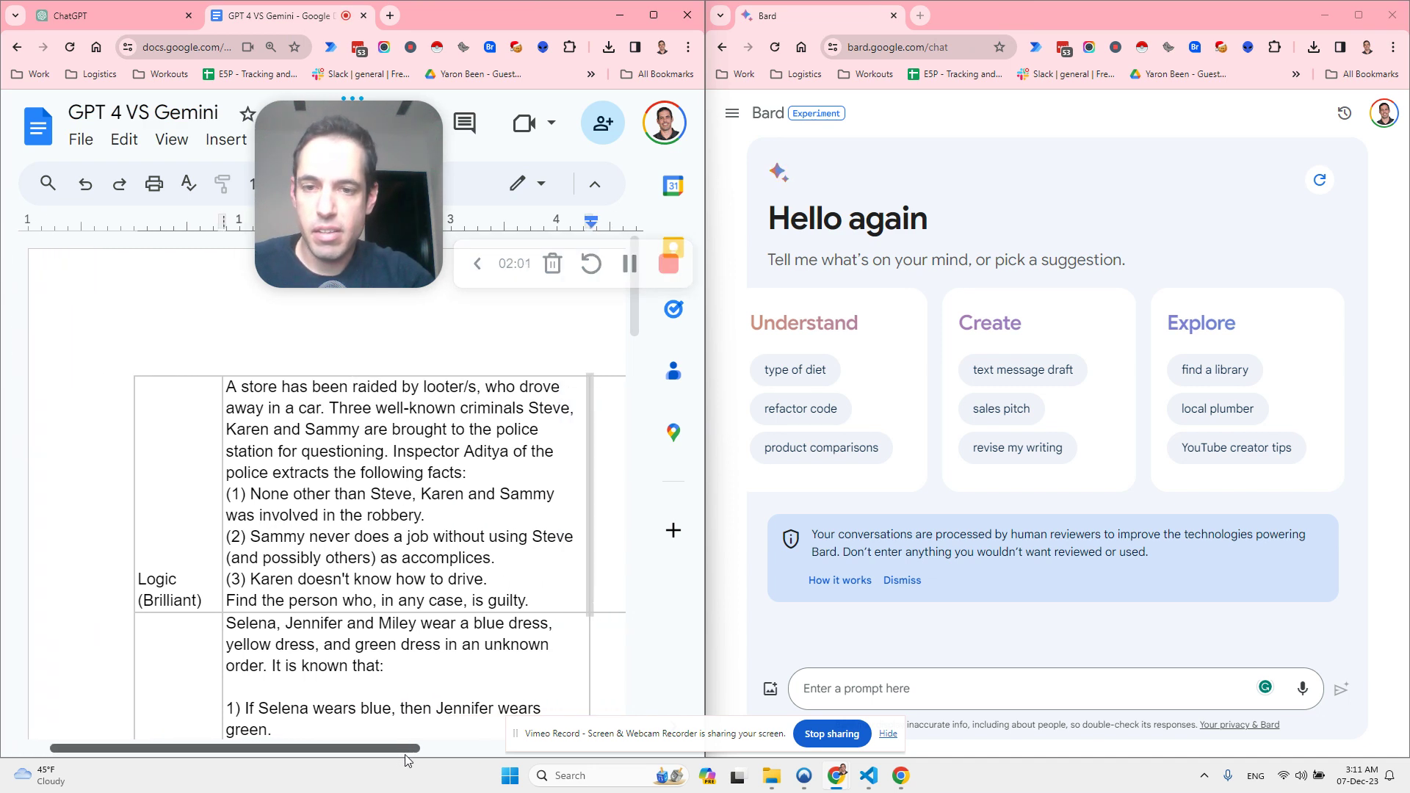
{"action": "left_click_drag", "start_coordinate": [529, 600], "coordinate": [226, 385]}
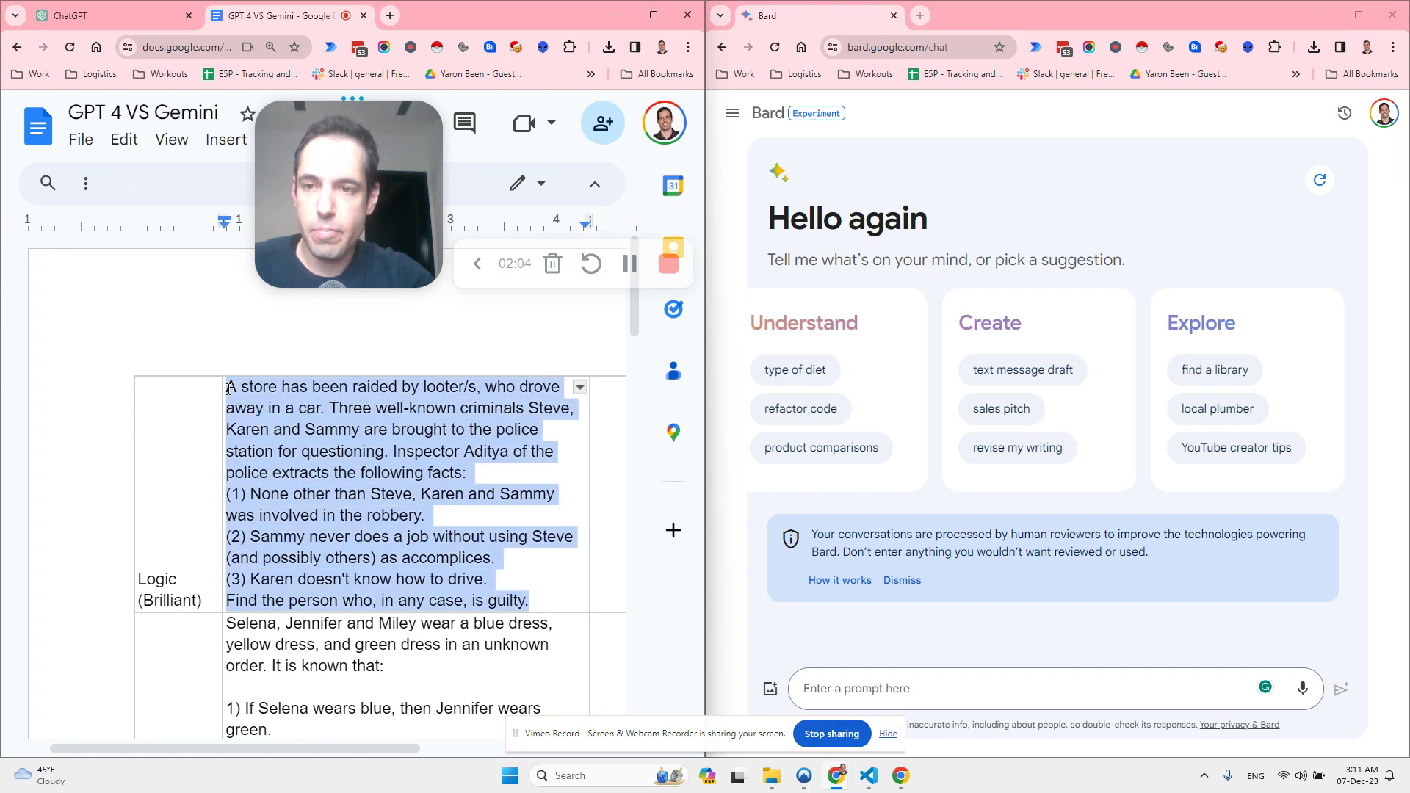
Paste the riddle into ChatGPT 4's prompt box and dismiss the grammar suggestion.
{"action": "left_click", "coordinate": [110, 18]}
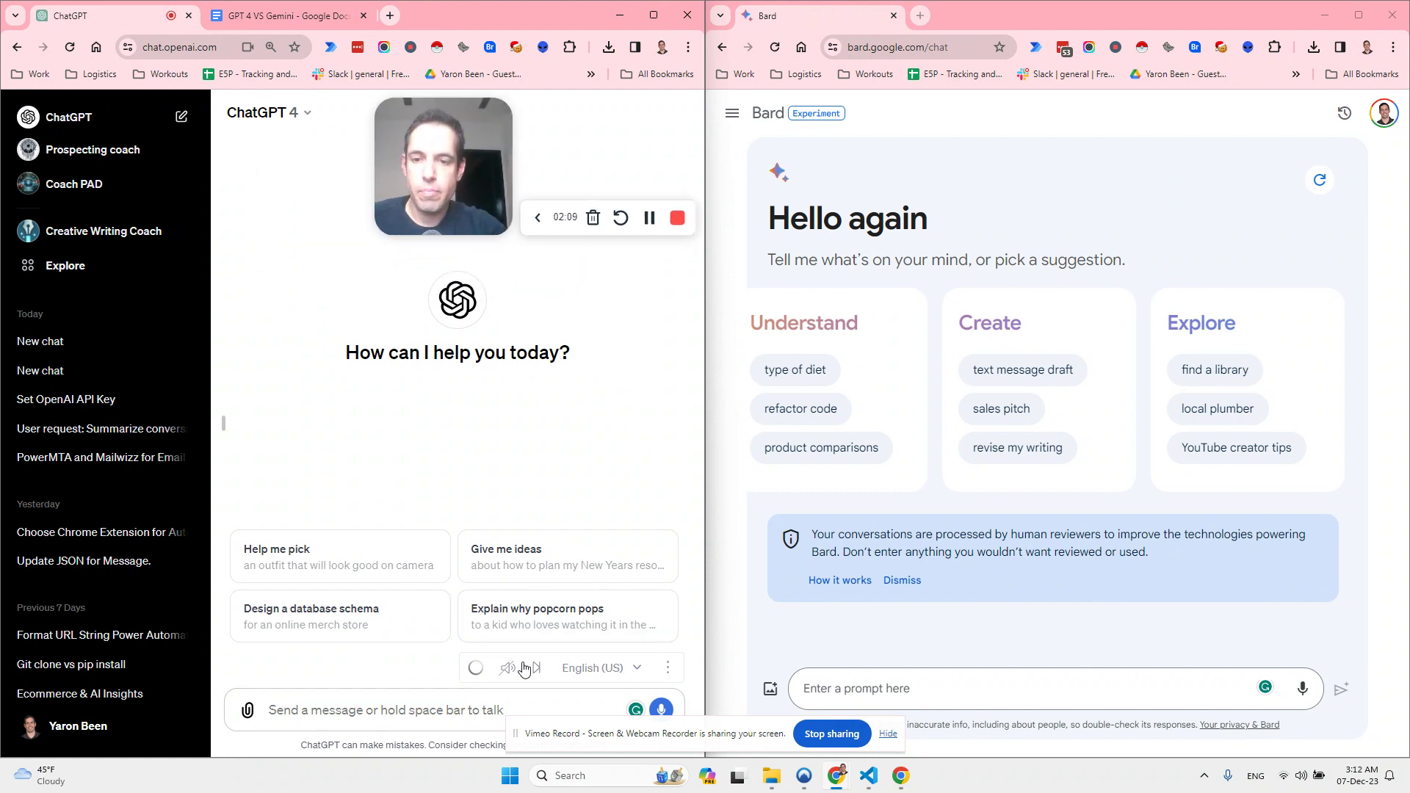
{"action": "key", "text": "ctrl+v"}
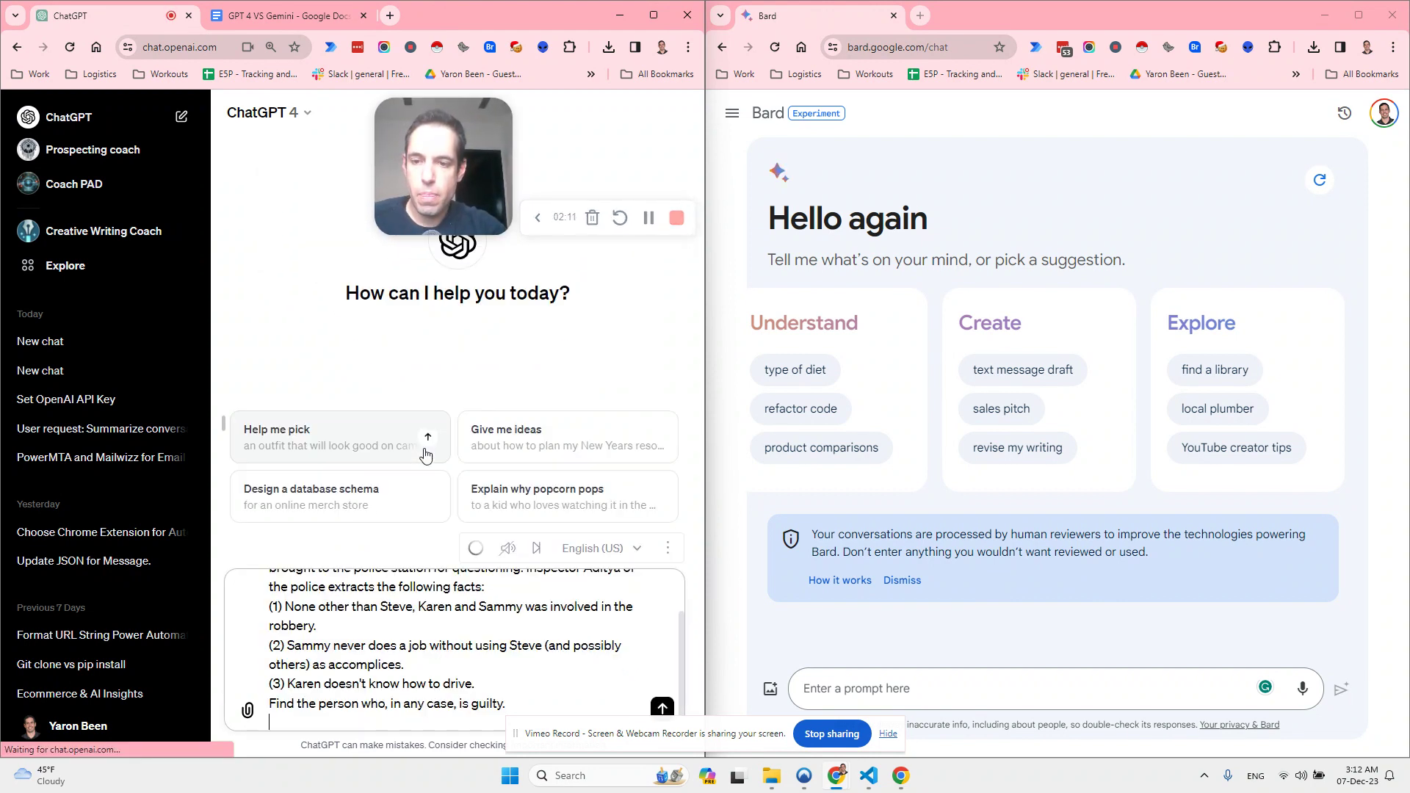
{"action": "scroll", "coordinate": [433, 604], "scroll_direction": "up", "scroll_amount": 2}
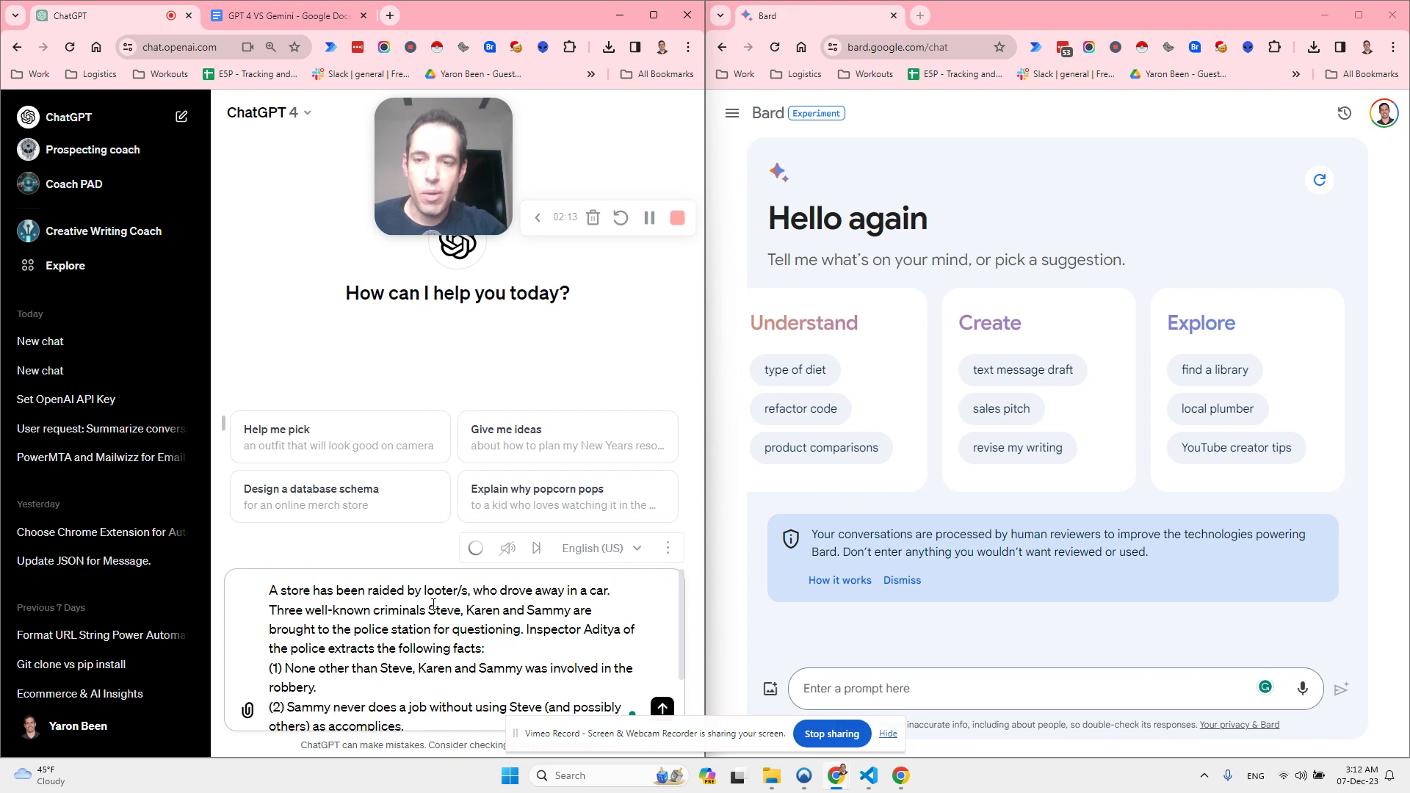
{"action": "mouse_move", "coordinate": [522, 610]}
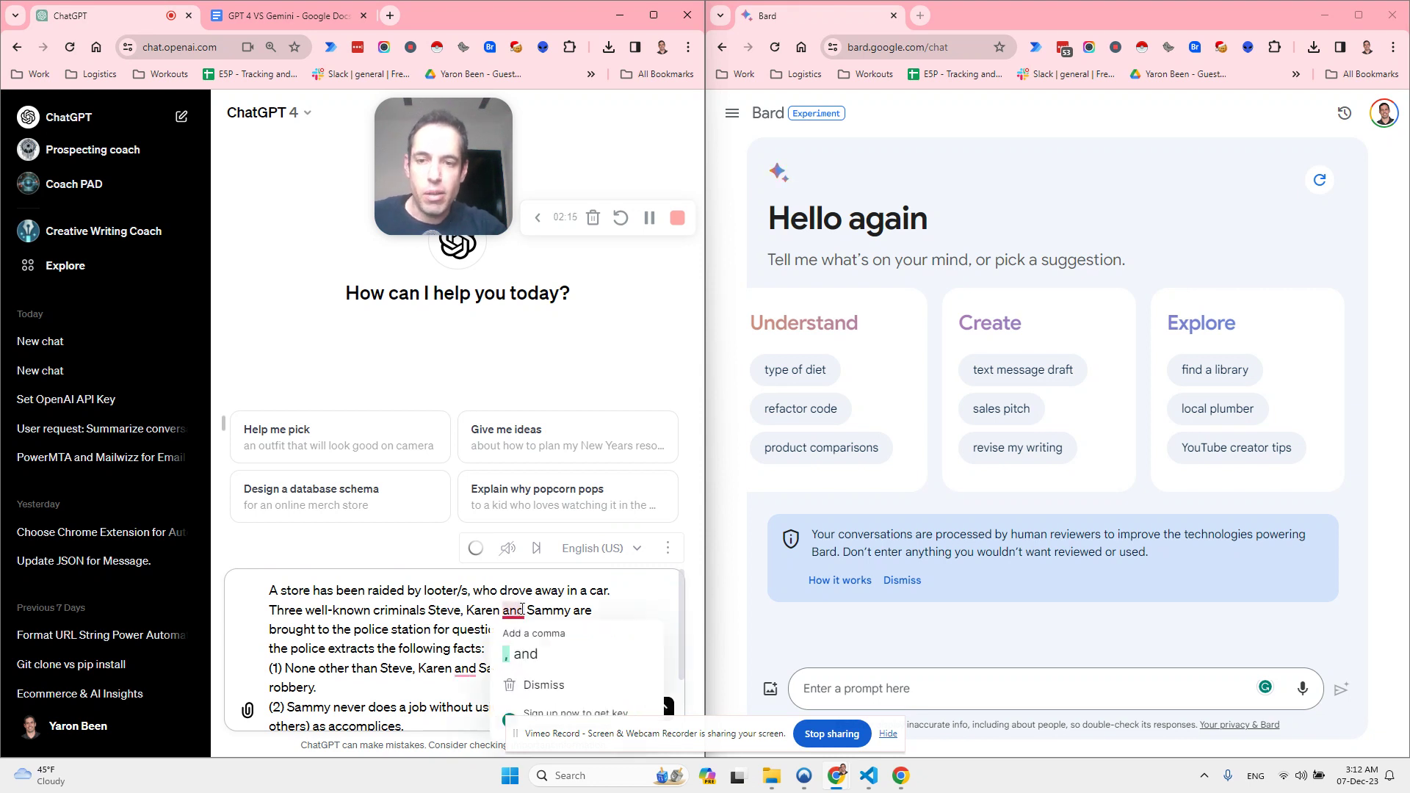
{"action": "left_click", "coordinate": [599, 610]}
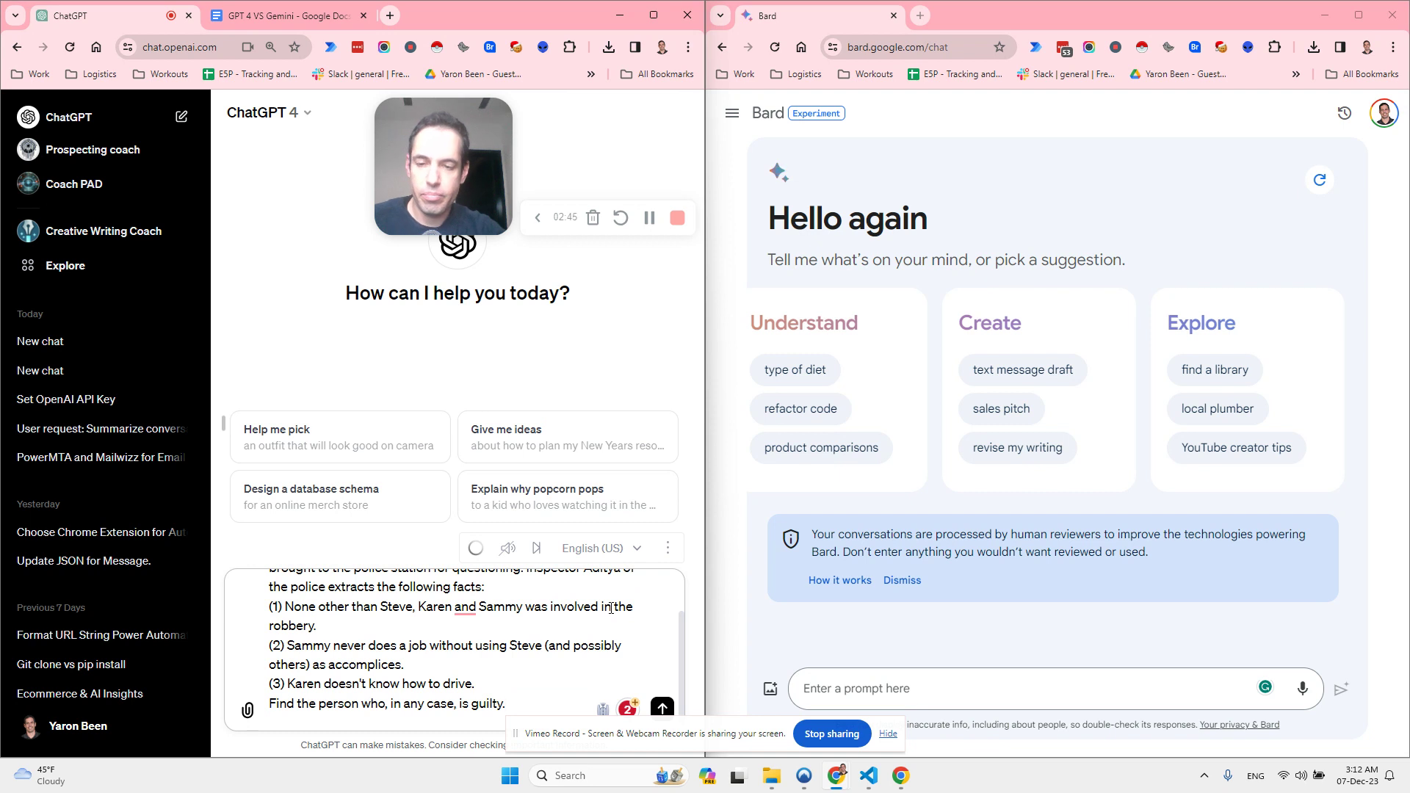
Paste the same riddle into Bard's prompt and submit it to both ChatGPT 4 and Bard.
{"action": "key", "text": "ctrl+a"}
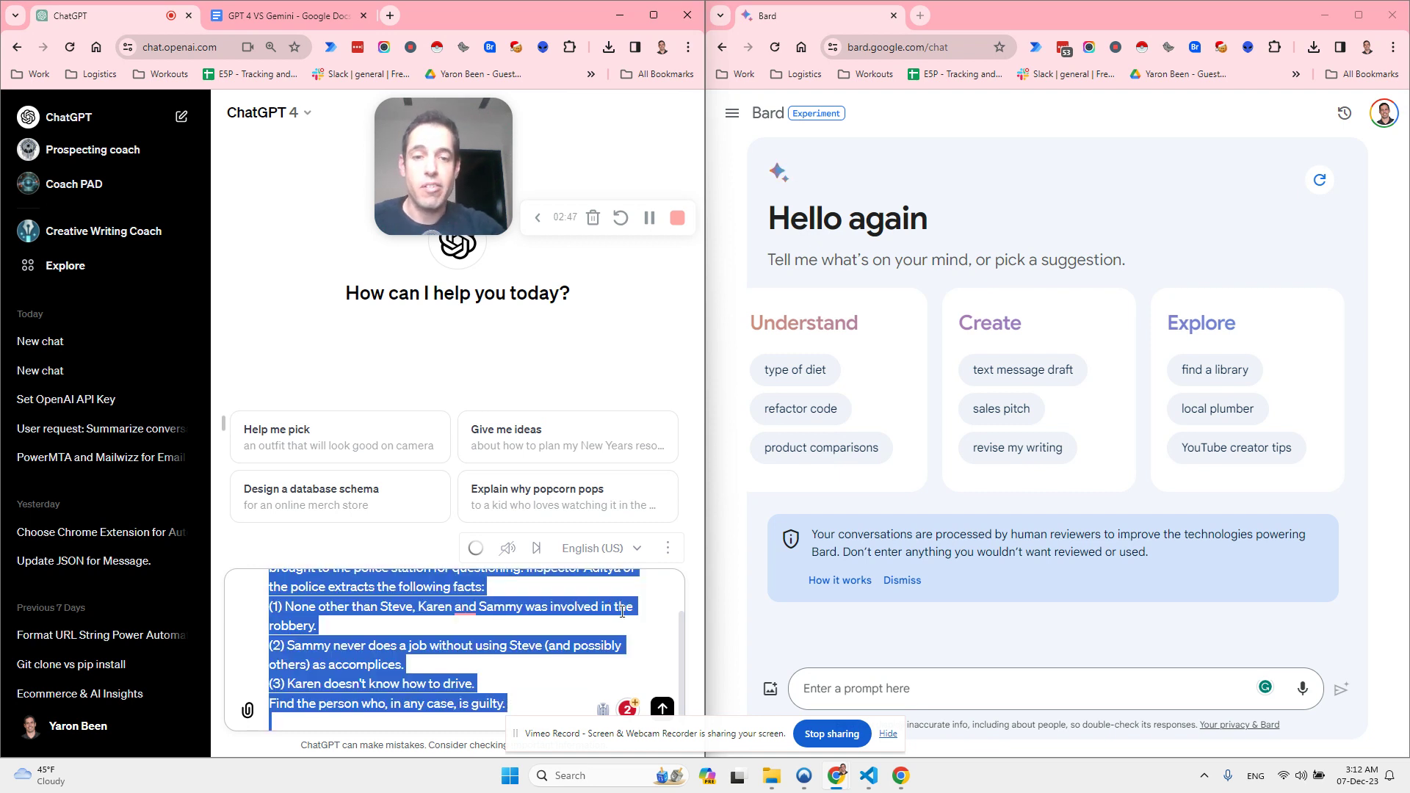
{"action": "left_click", "coordinate": [969, 692]}
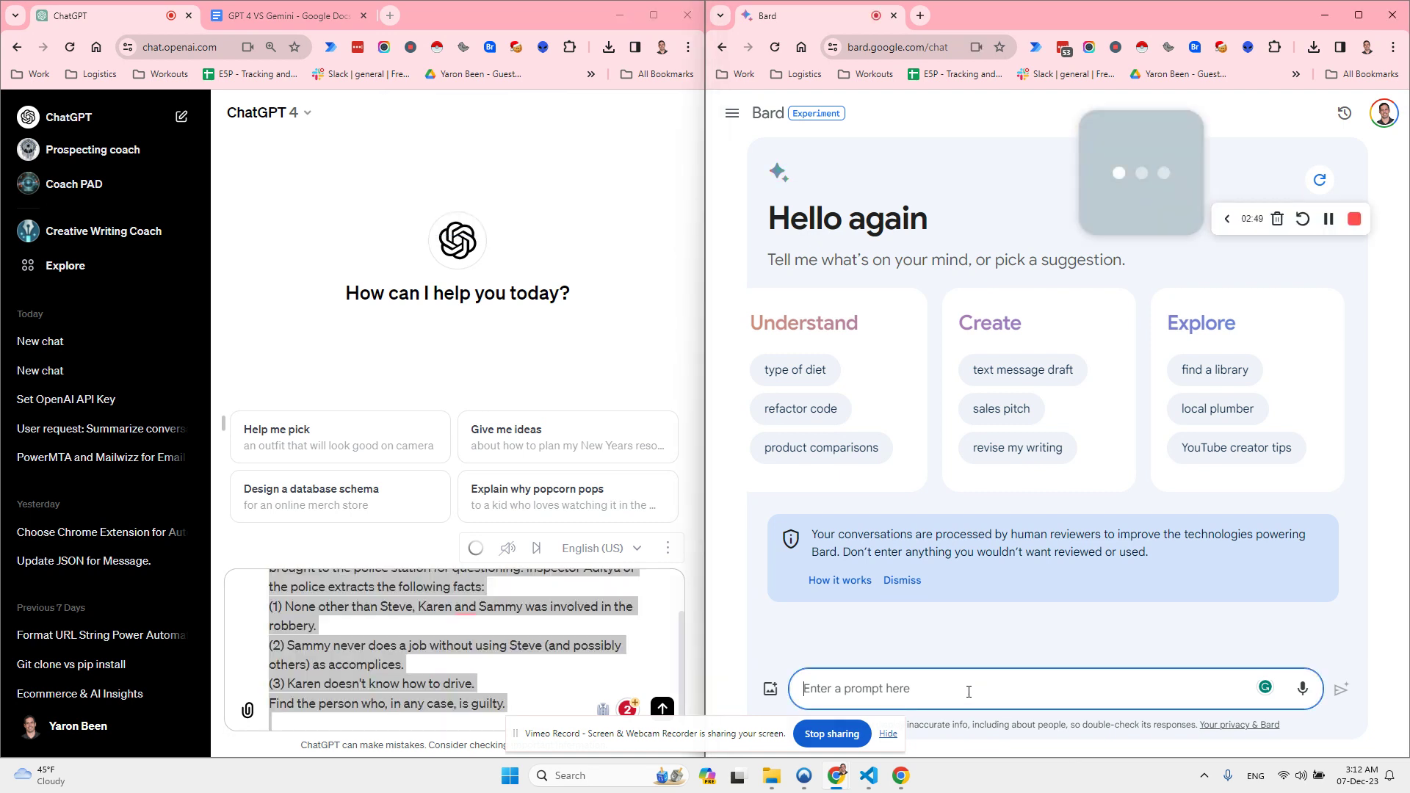
{"action": "type", "text": "A store has been raided by looter/s, who drove away in a car. Three well-known criminals Steve, Karen and Sammy are brought to the police station for questioning. Inspector Aditya of the police extracts the following facts: (1) None other than Steve, Karen and Sammy was involved in the robbery. (2) Sammy never does a job without using Steve (and possibly others) as accomplices. (3) Karen doesn't know how to drive. Find the person who, in any case, is guilty."}
{"action": "left_click", "coordinate": [588, 642]}
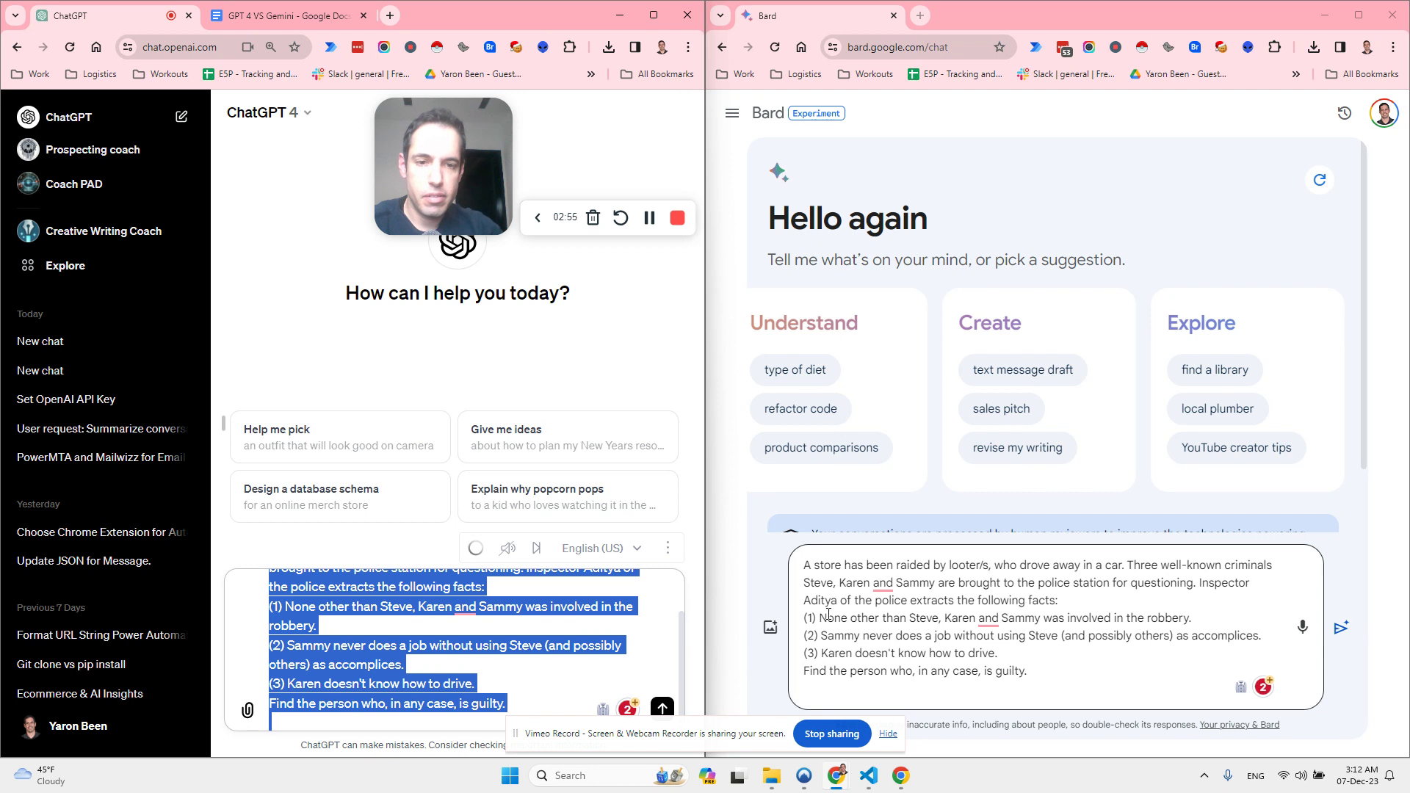
{"action": "key", "text": "Return"}
{"action": "left_click", "coordinate": [963, 626]}
{"action": "key", "text": "Return"}
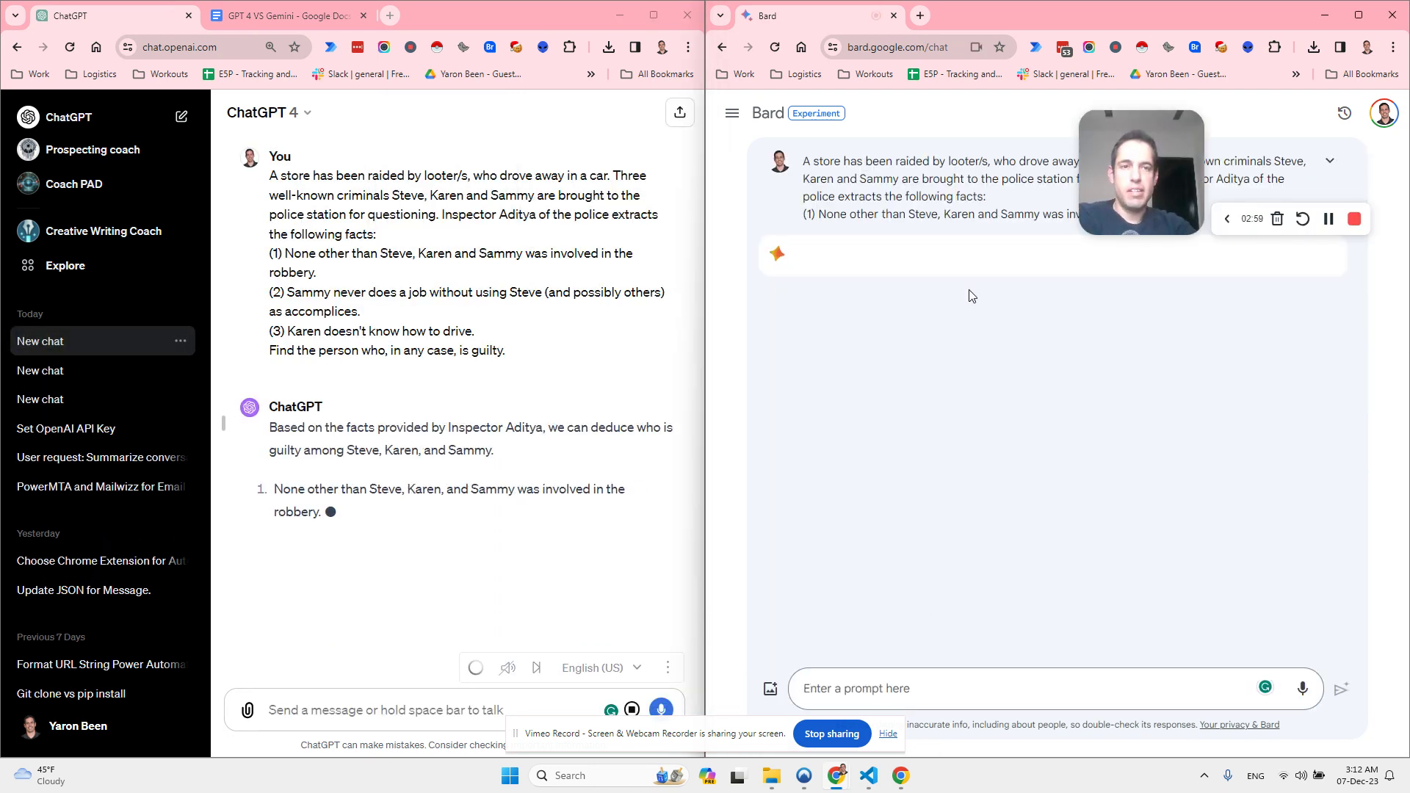
Read both robbery answers concluding Steve is guilty, then hide ChatGPT's chat history sidebar.
{"action": "left_click_drag", "start_coordinate": [1143, 173], "coordinate": [668, 22]}
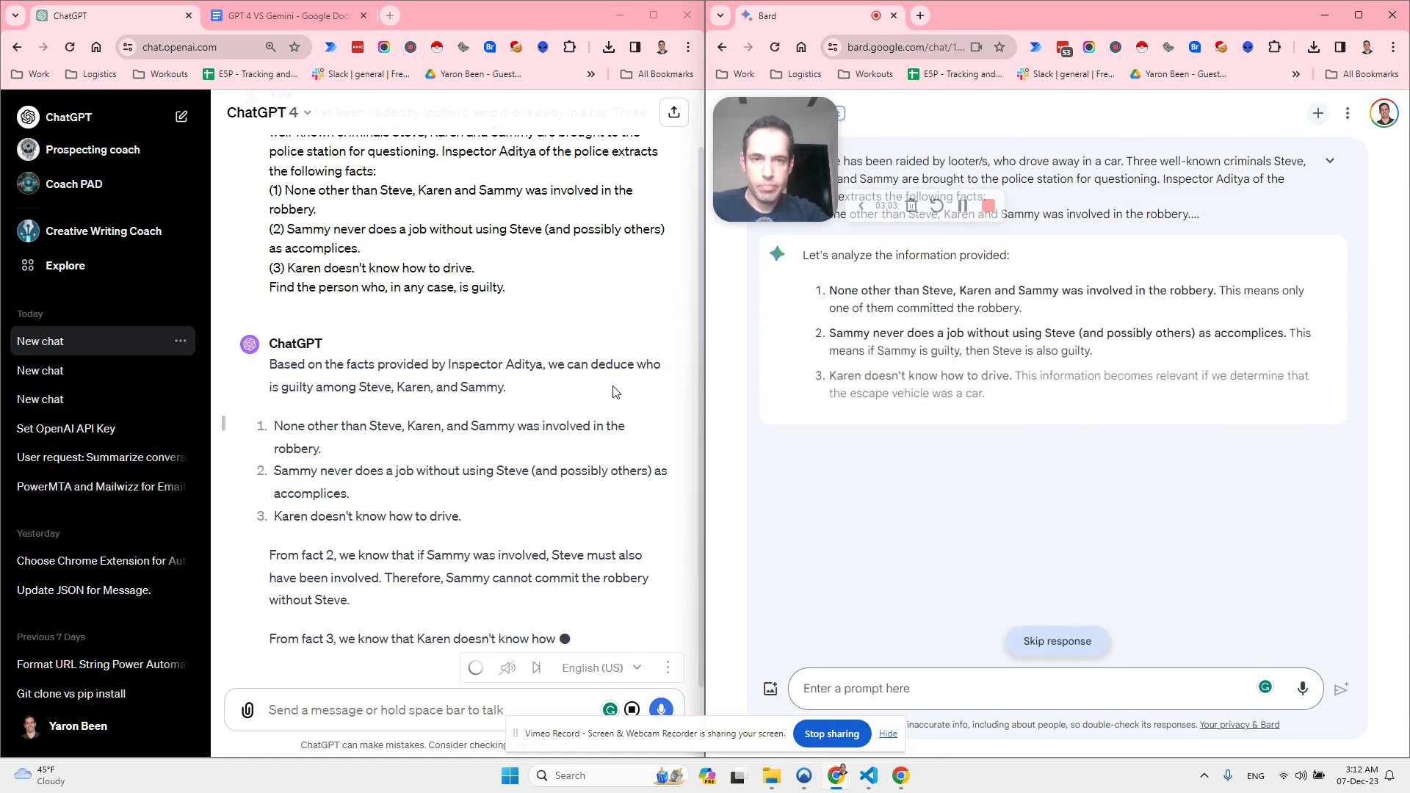
{"action": "left_click_drag", "start_coordinate": [835, 154], "coordinate": [1234, 155]}
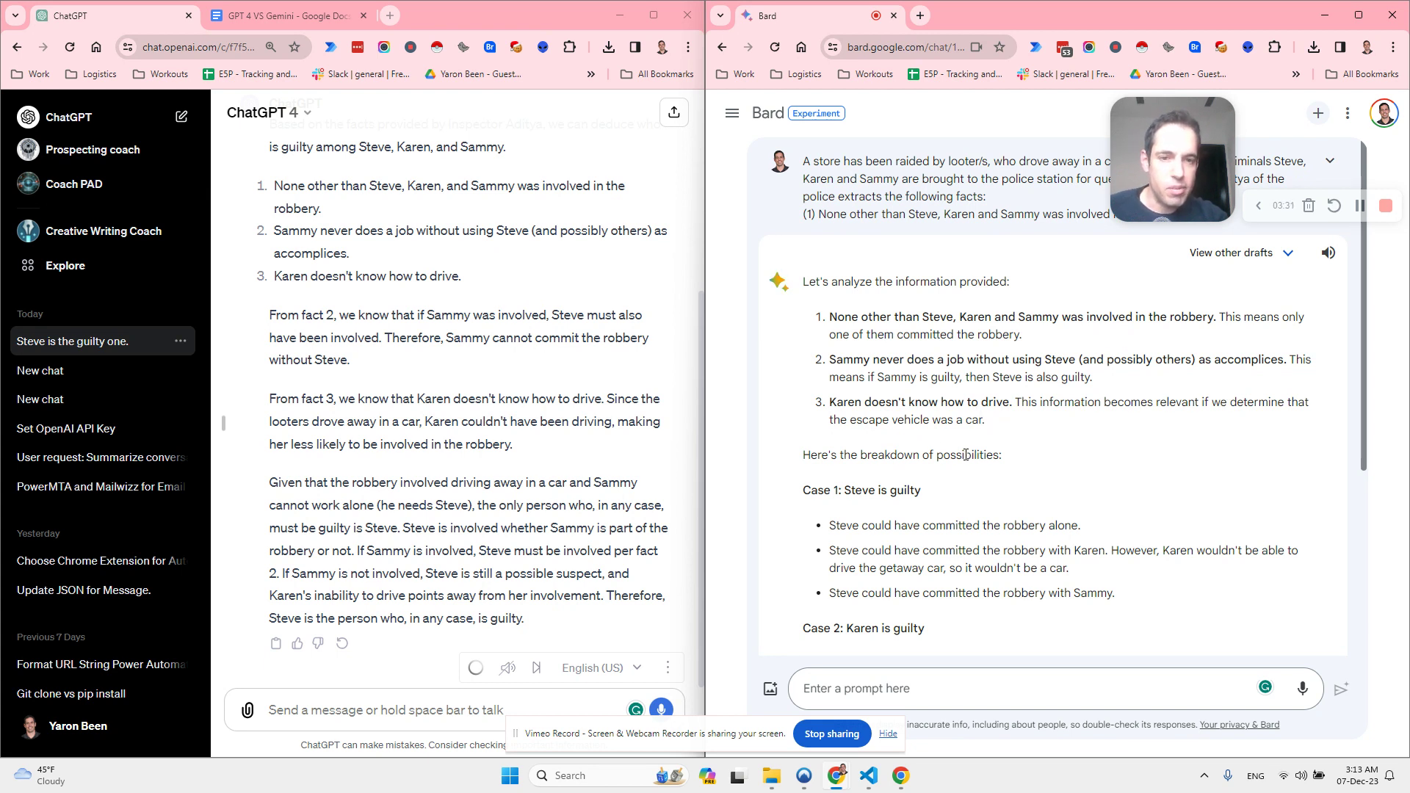
{"action": "scroll", "coordinate": [965, 455], "scroll_direction": "down", "scroll_amount": 1}
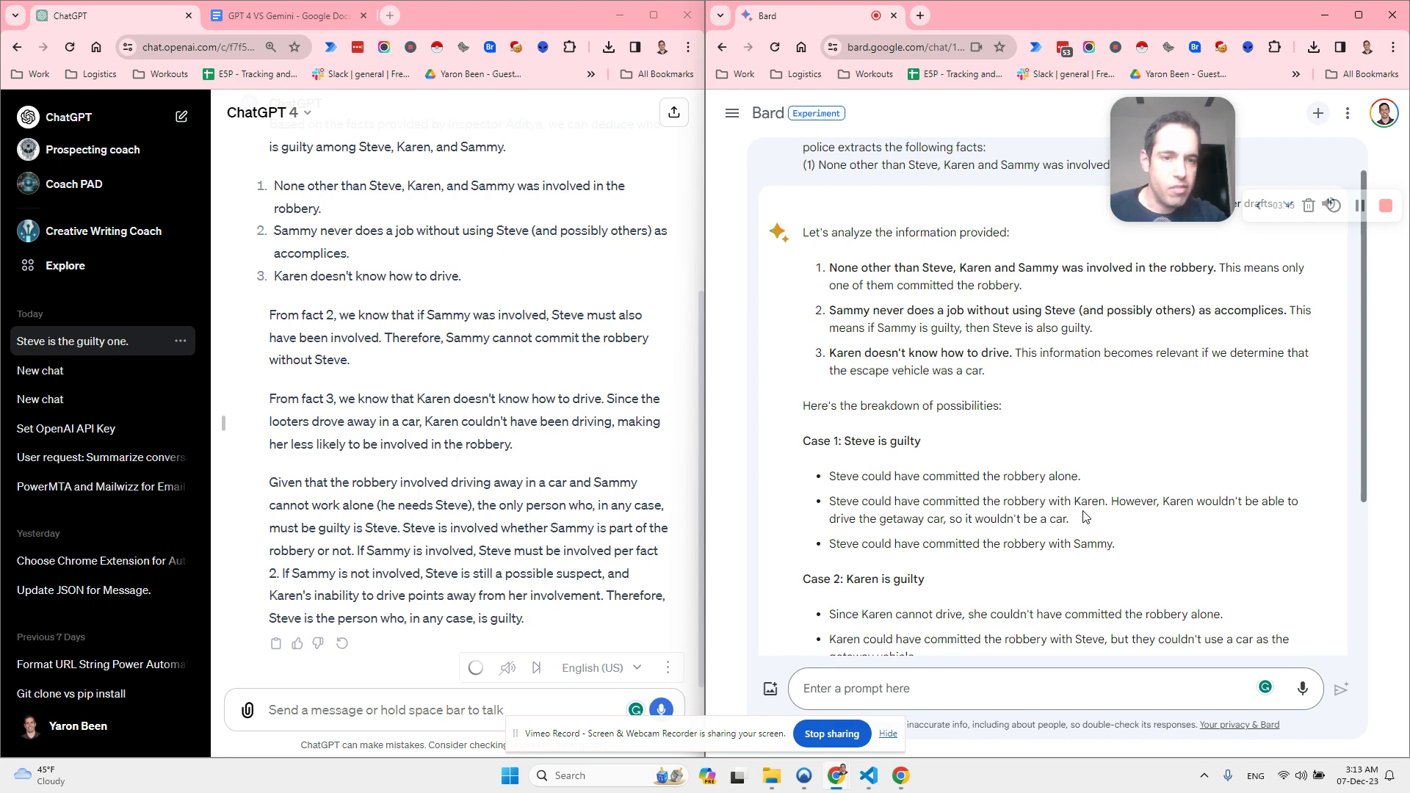
{"action": "scroll", "coordinate": [1084, 517], "scroll_direction": "down", "scroll_amount": 2}
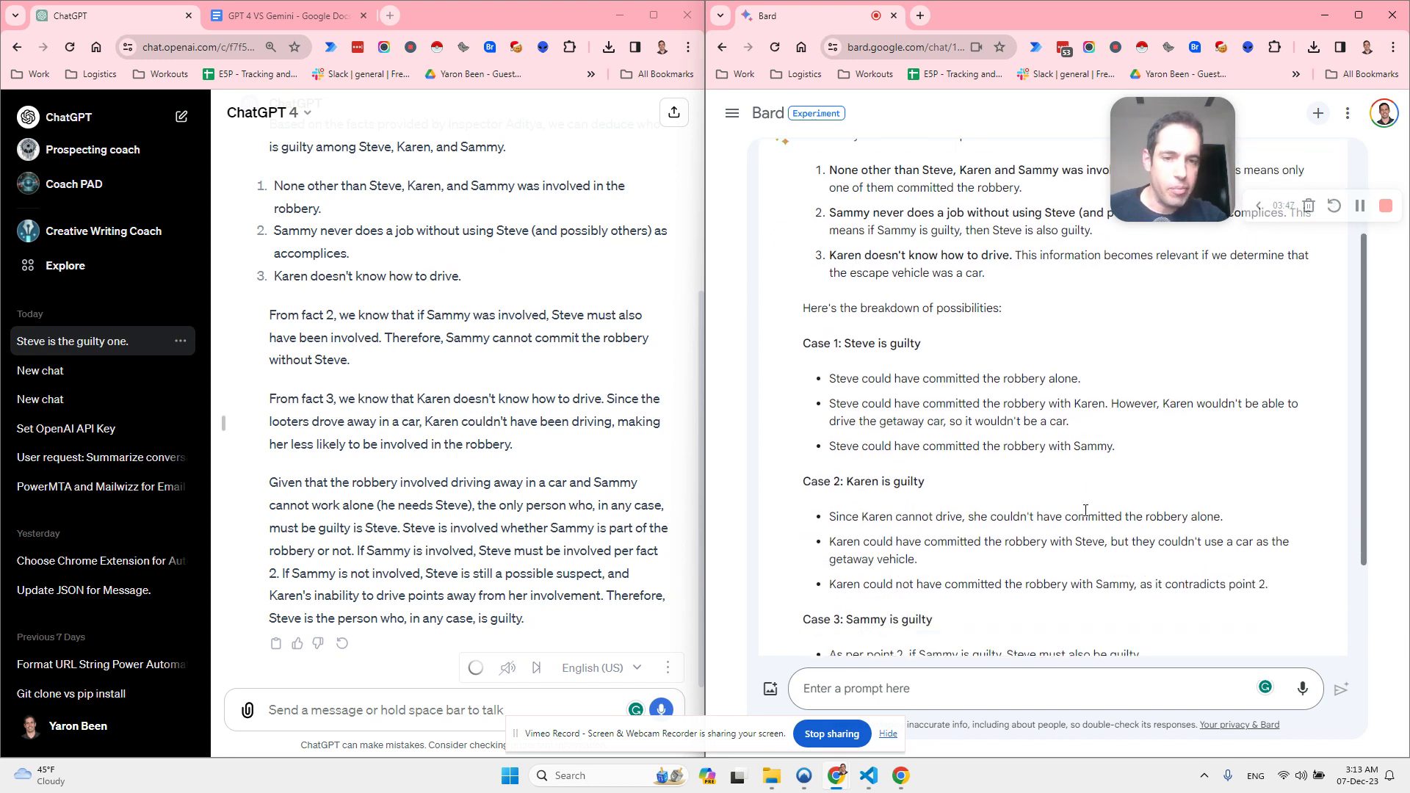
{"action": "scroll", "coordinate": [933, 481], "scroll_direction": "down", "scroll_amount": 3}
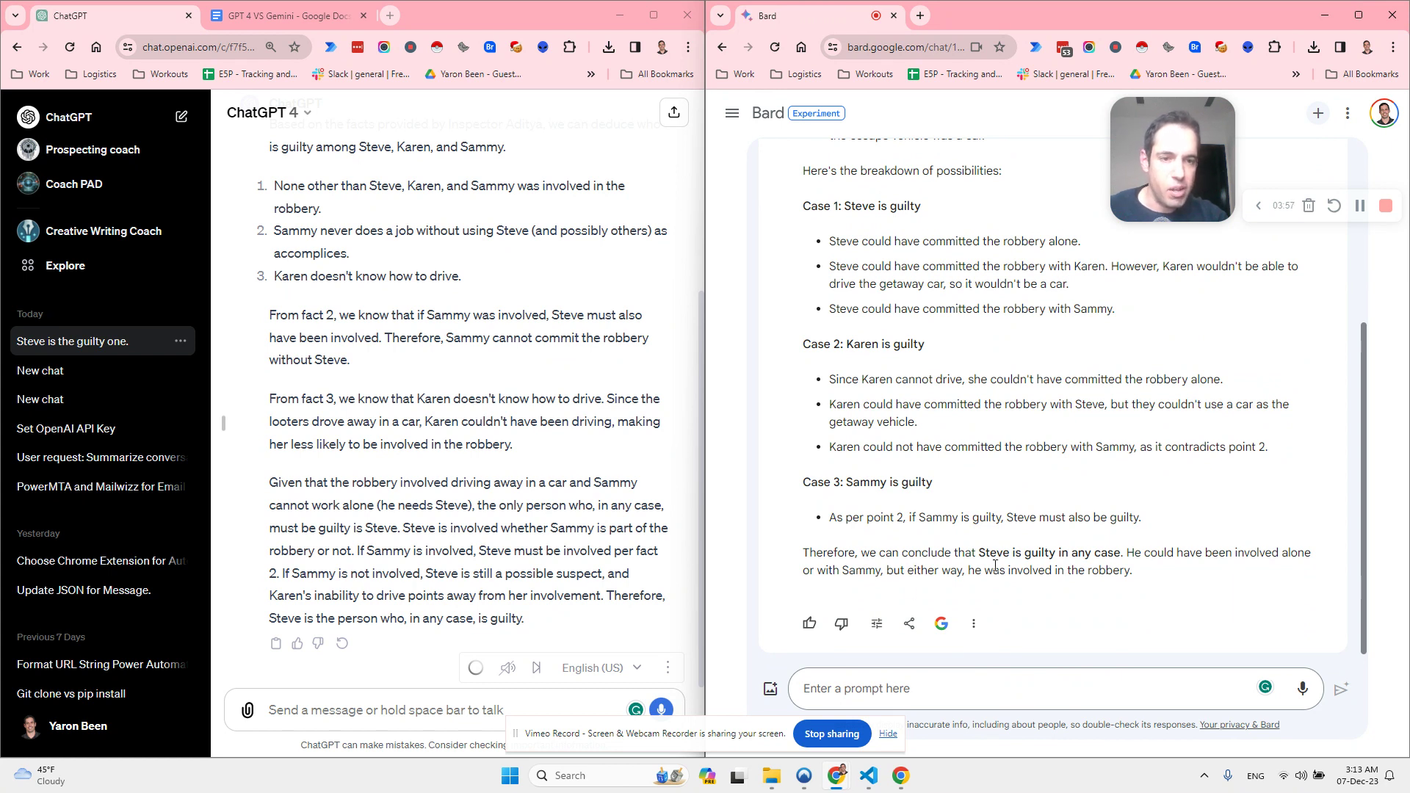
{"action": "scroll", "coordinate": [520, 441], "scroll_direction": "up", "scroll_amount": 2}
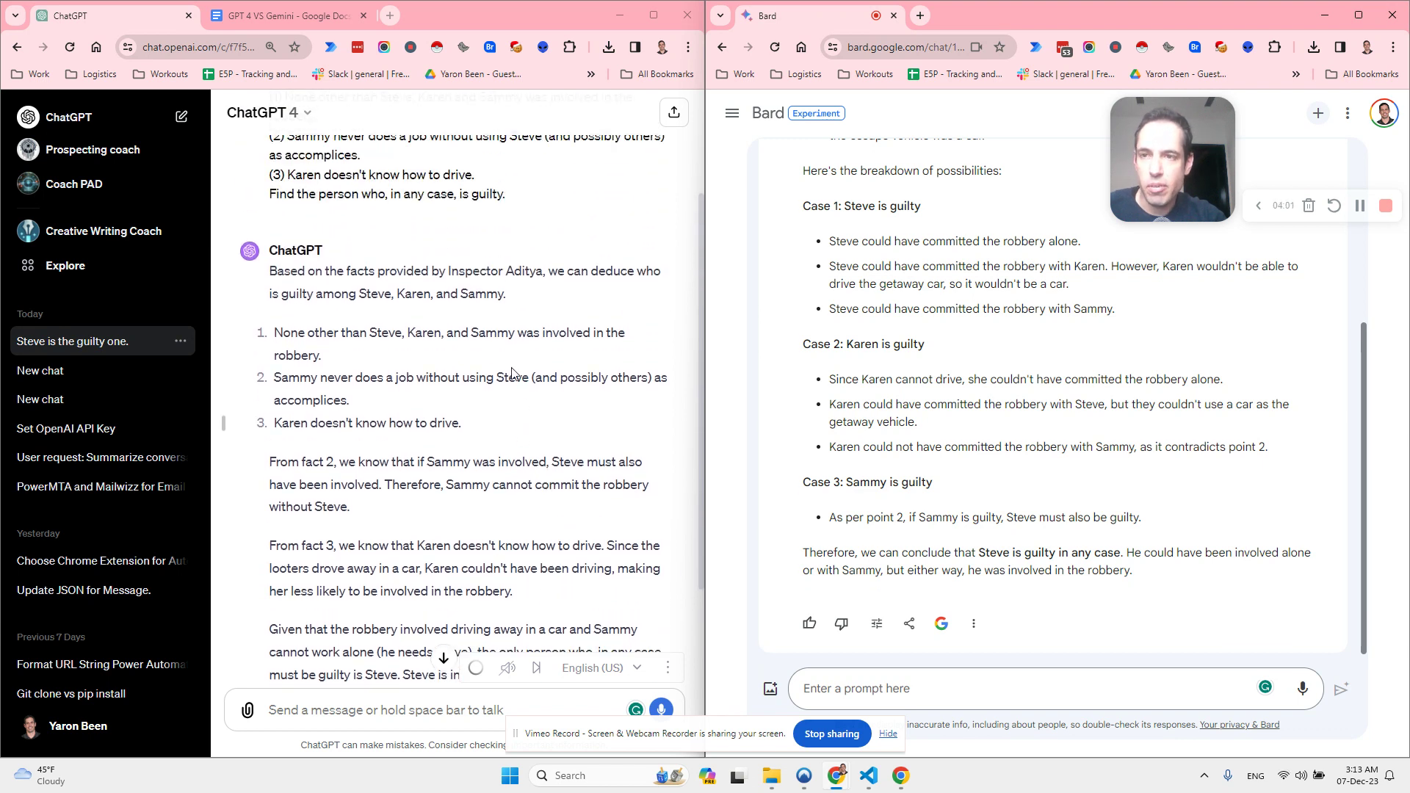
{"action": "left_click", "coordinate": [218, 423]}
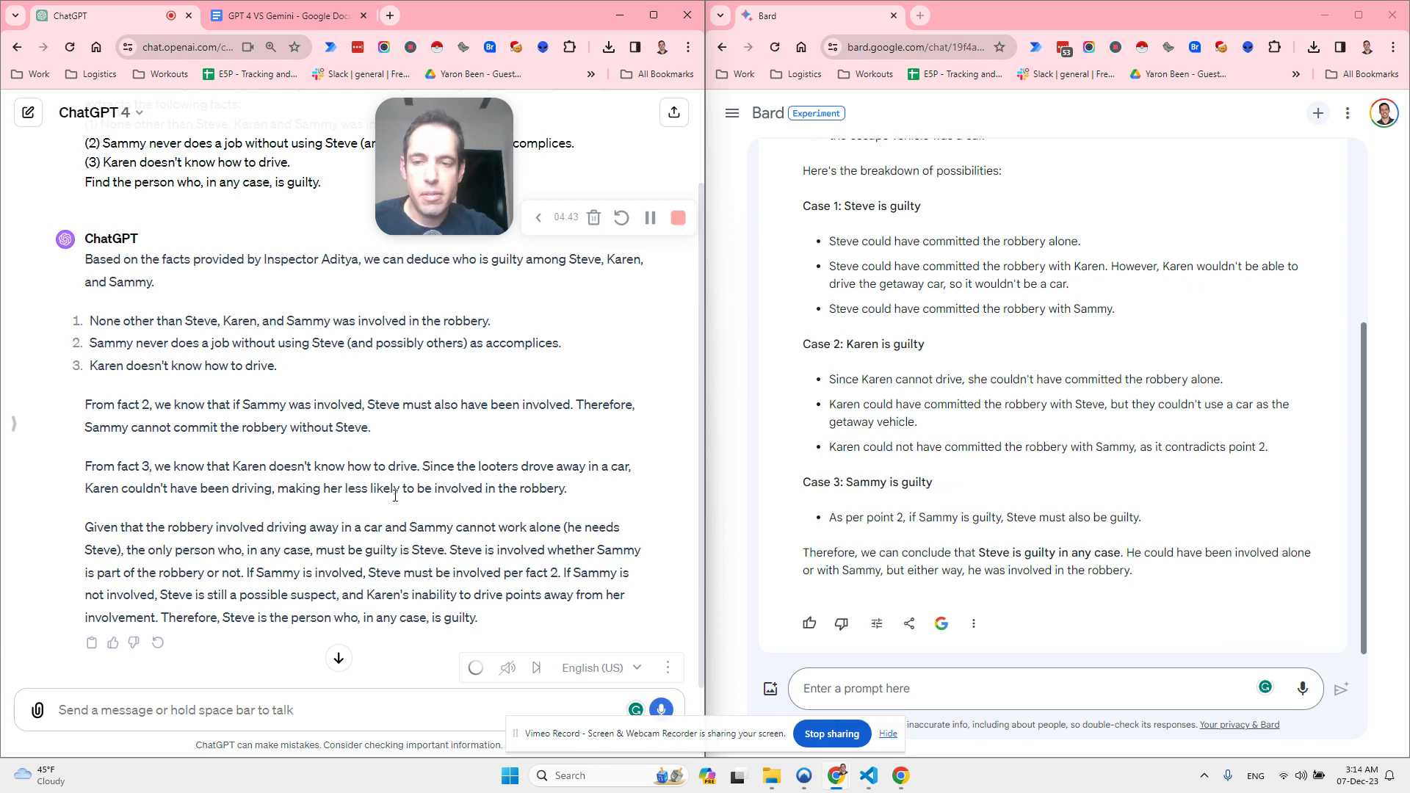
{"action": "left_click", "coordinate": [337, 8]}
Copy the Selena, Jennifer and Miley dress riddle into both ChatGPT's and Bard's prompts.
{"action": "scroll", "coordinate": [378, 598], "scroll_direction": "down", "scroll_amount": 3}
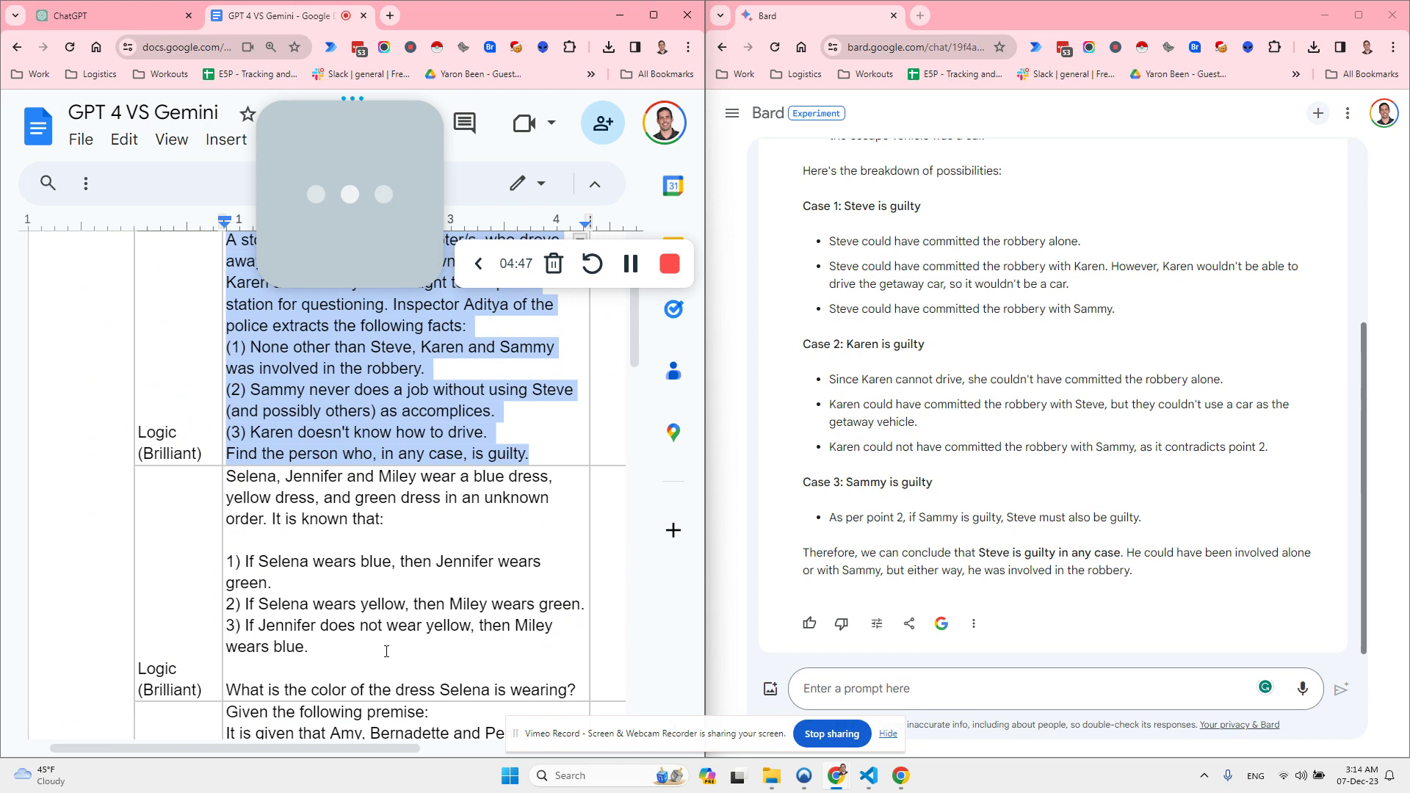
{"action": "left_click_drag", "start_coordinate": [573, 689], "coordinate": [226, 476]}
{"action": "key", "text": "ctrl+c"}
{"action": "left_click", "coordinate": [135, 20]}
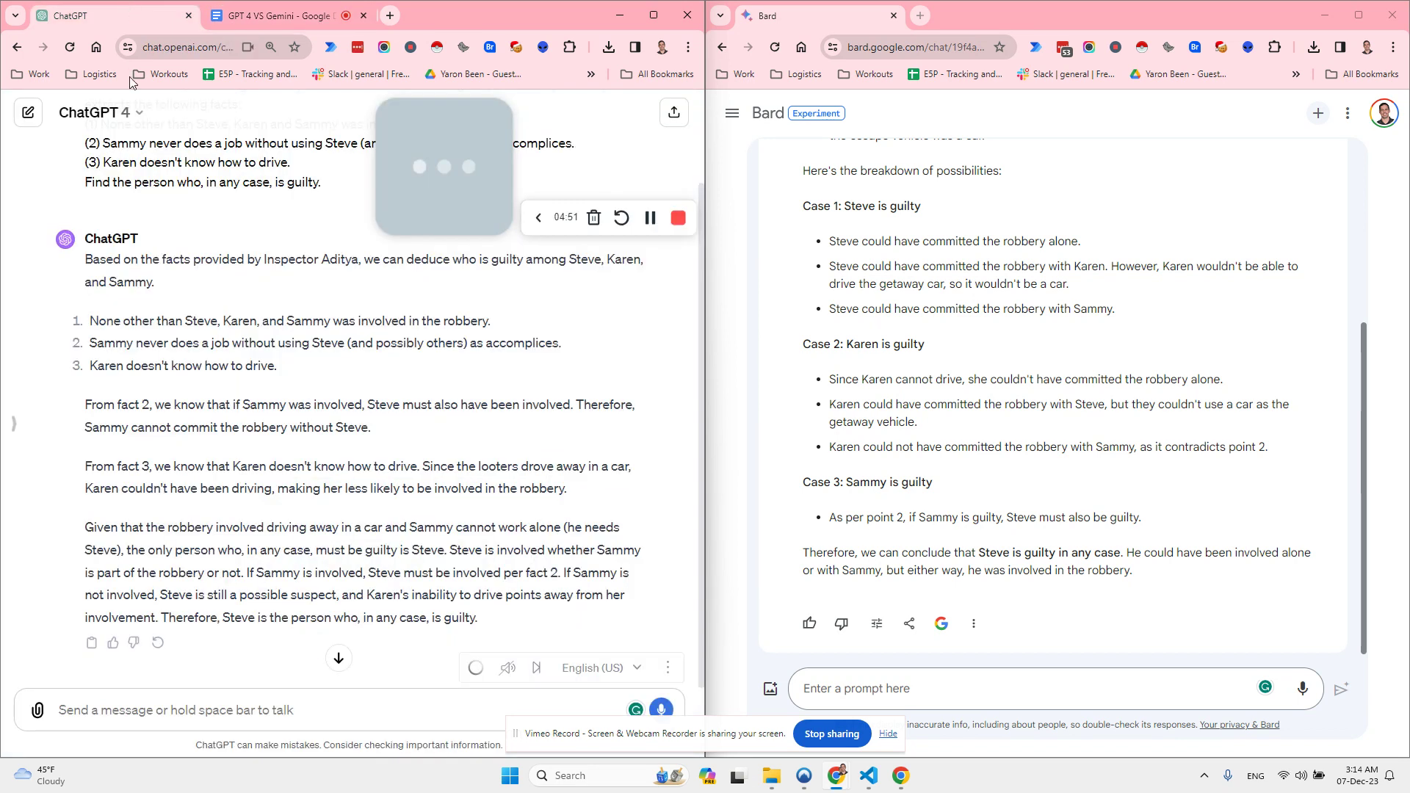
{"action": "key", "text": "ctrl+v"}
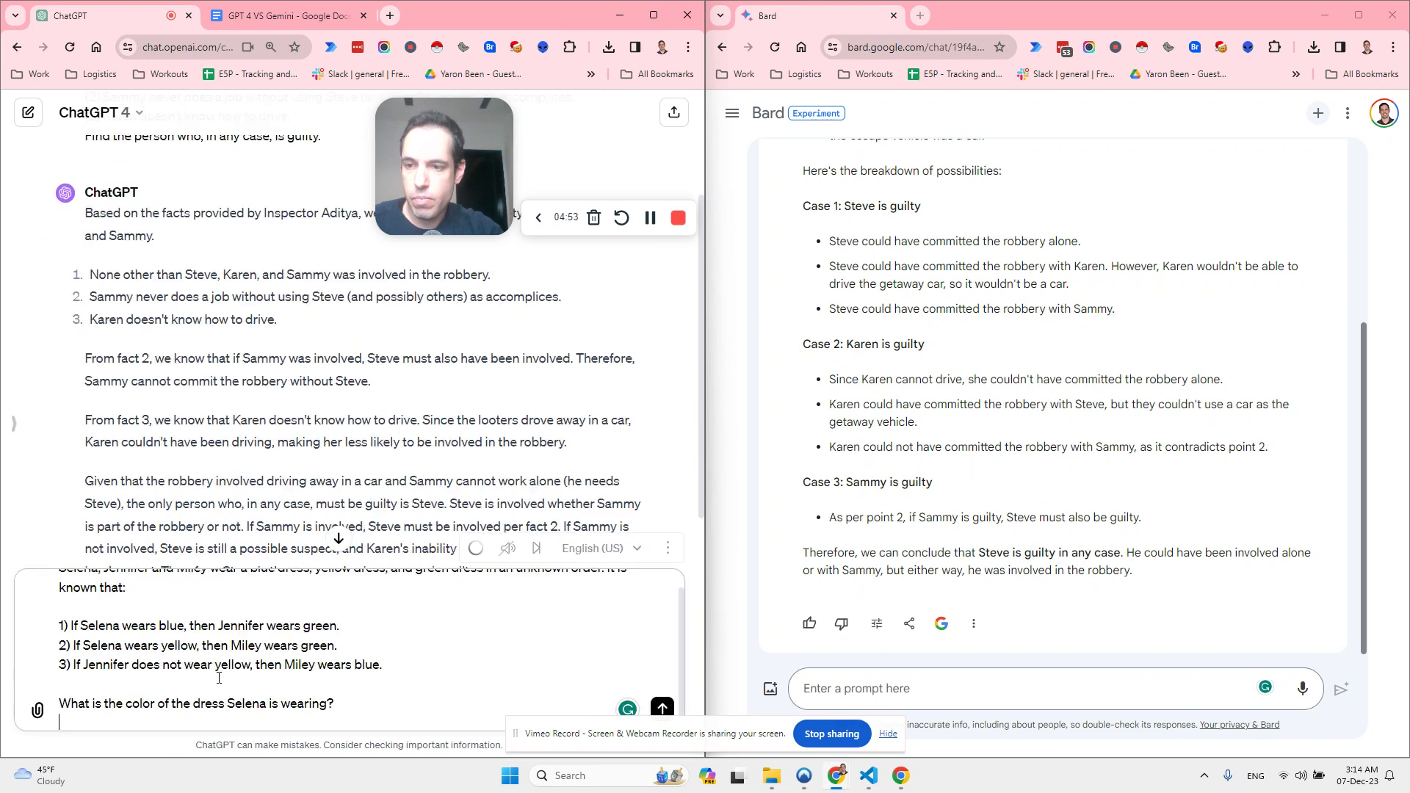
{"action": "left_click", "coordinate": [971, 690]}
{"action": "key", "text": "ctrl+v"}
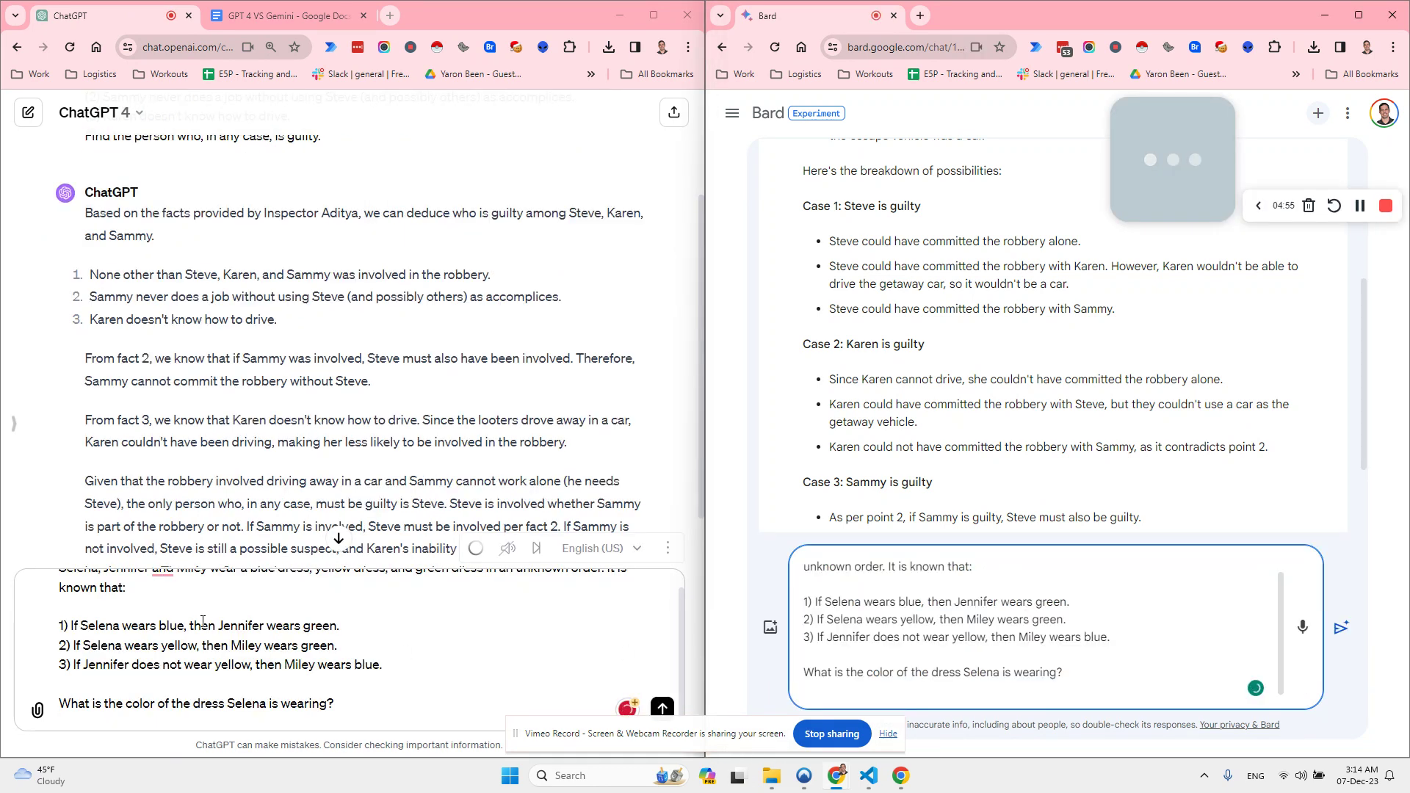
Submit the dress-colour riddle to Bard and to ChatGPT.
{"action": "left_click", "coordinate": [203, 624]}
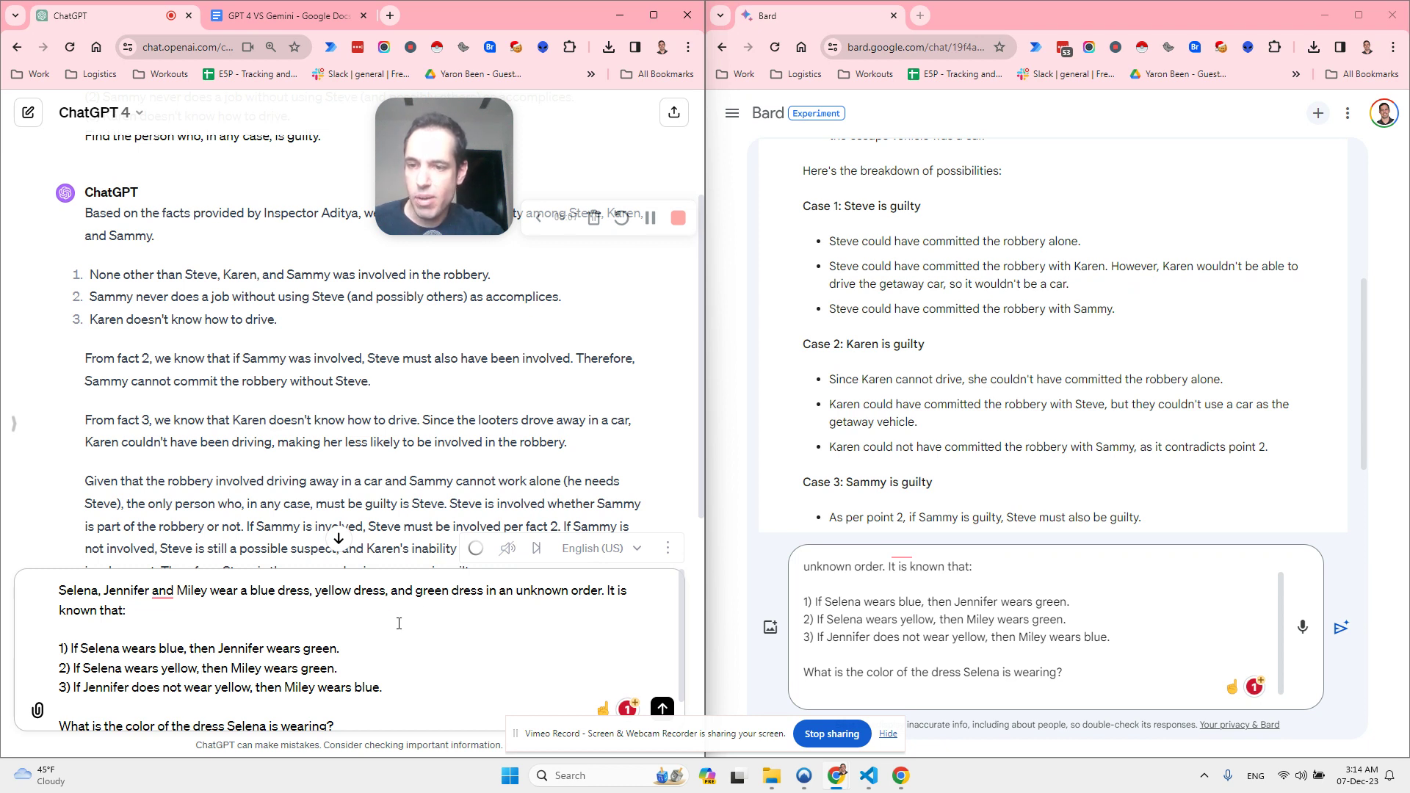
{"action": "scroll", "coordinate": [403, 624], "scroll_direction": "down", "scroll_amount": 1}
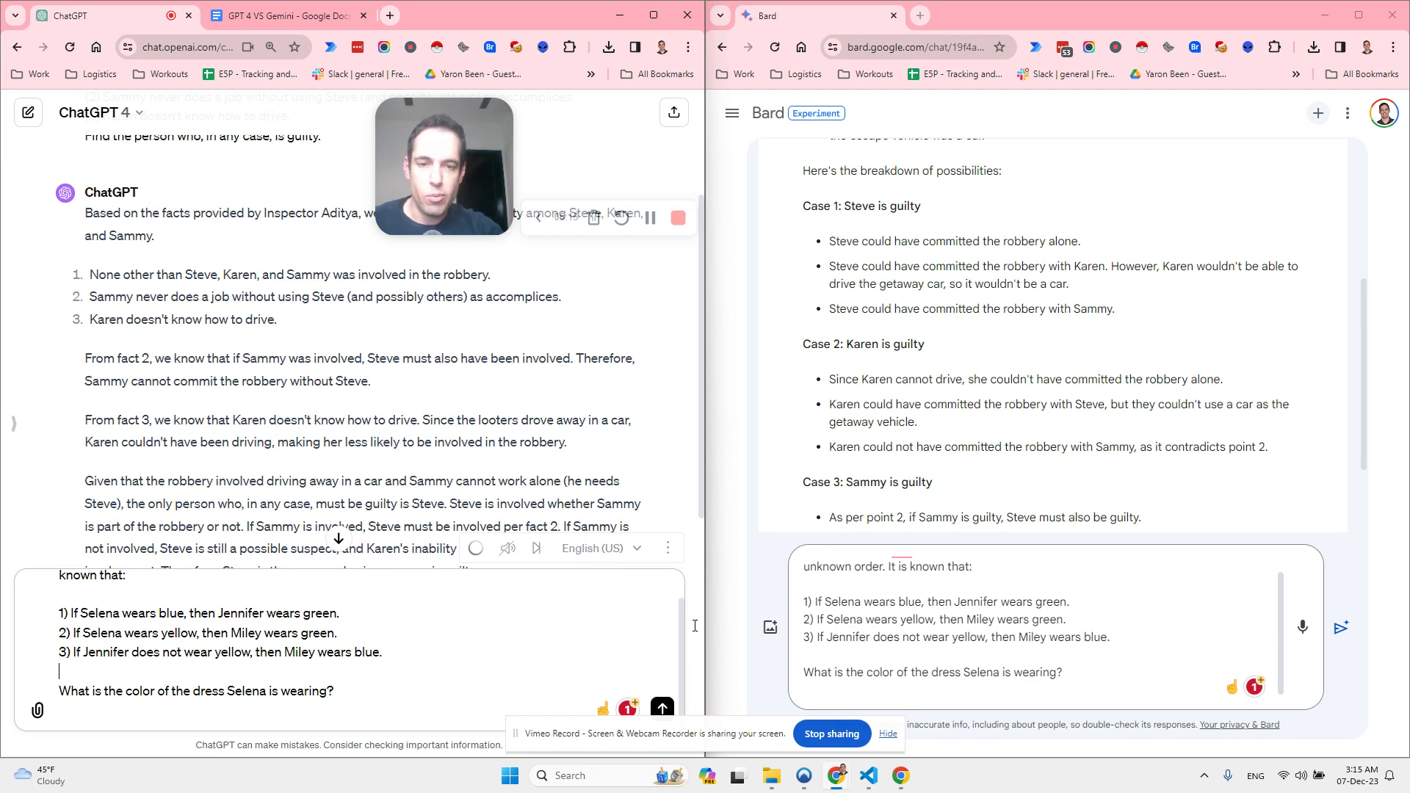
{"action": "left_click", "coordinate": [1071, 608]}
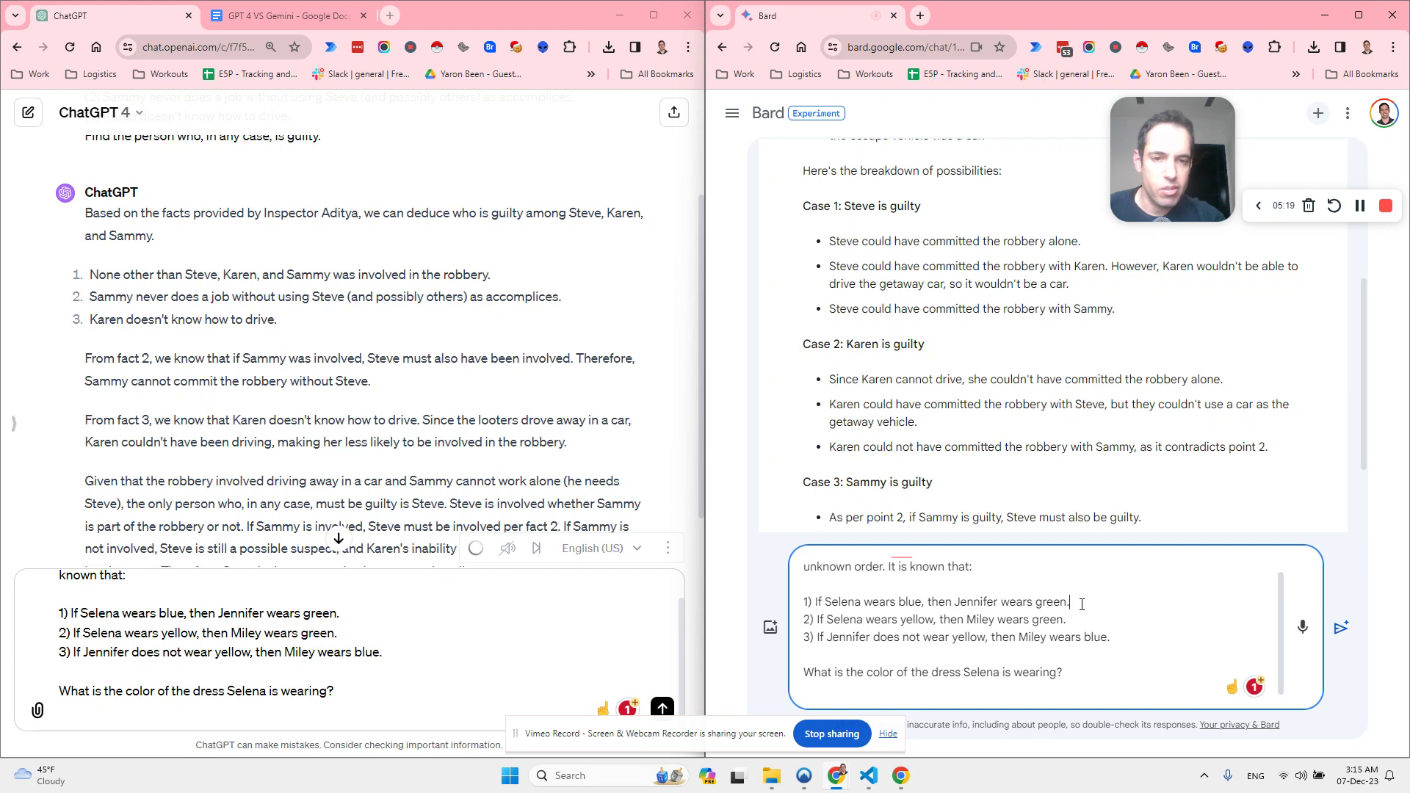
{"action": "scroll", "coordinate": [1082, 604], "scroll_direction": "up", "scroll_amount": 1}
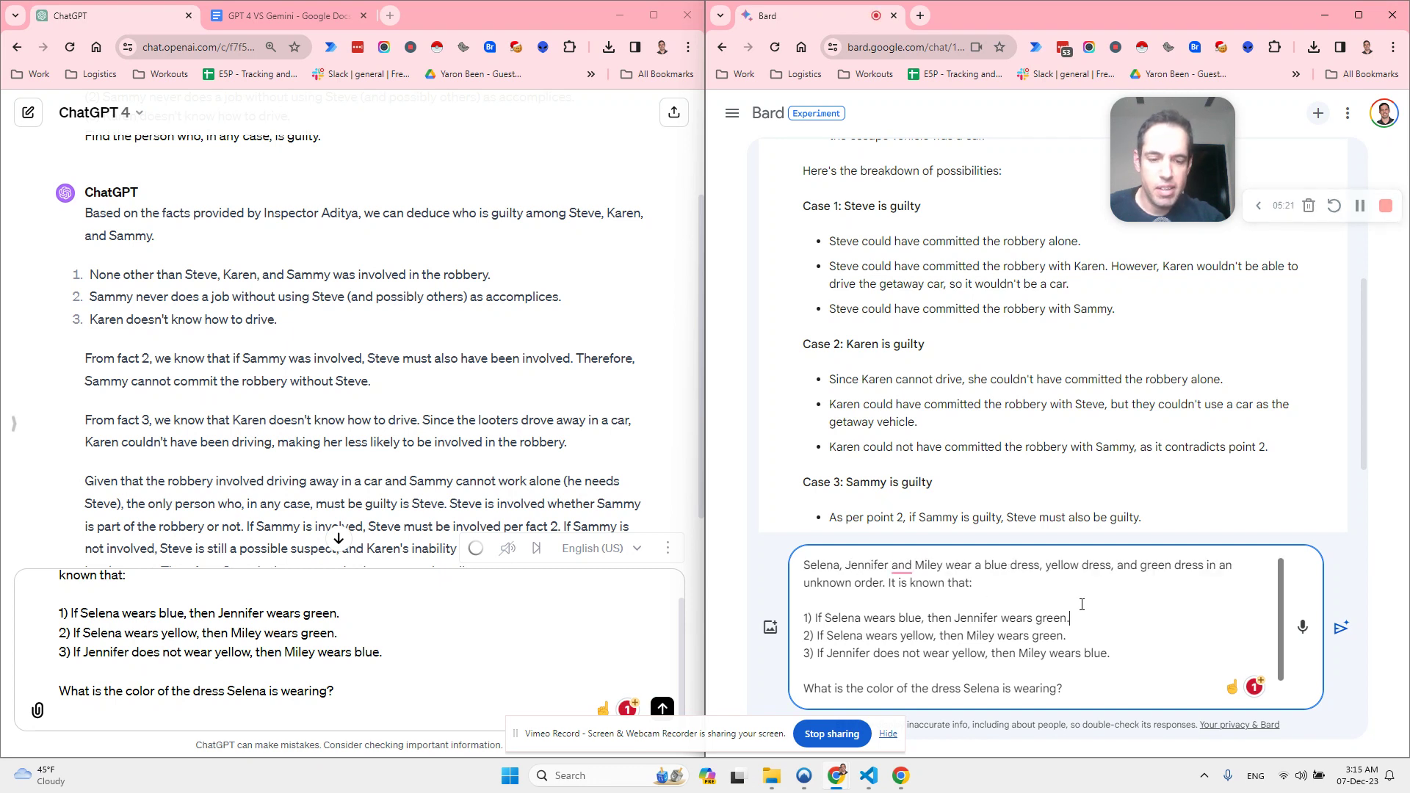
{"action": "key", "text": "Return"}
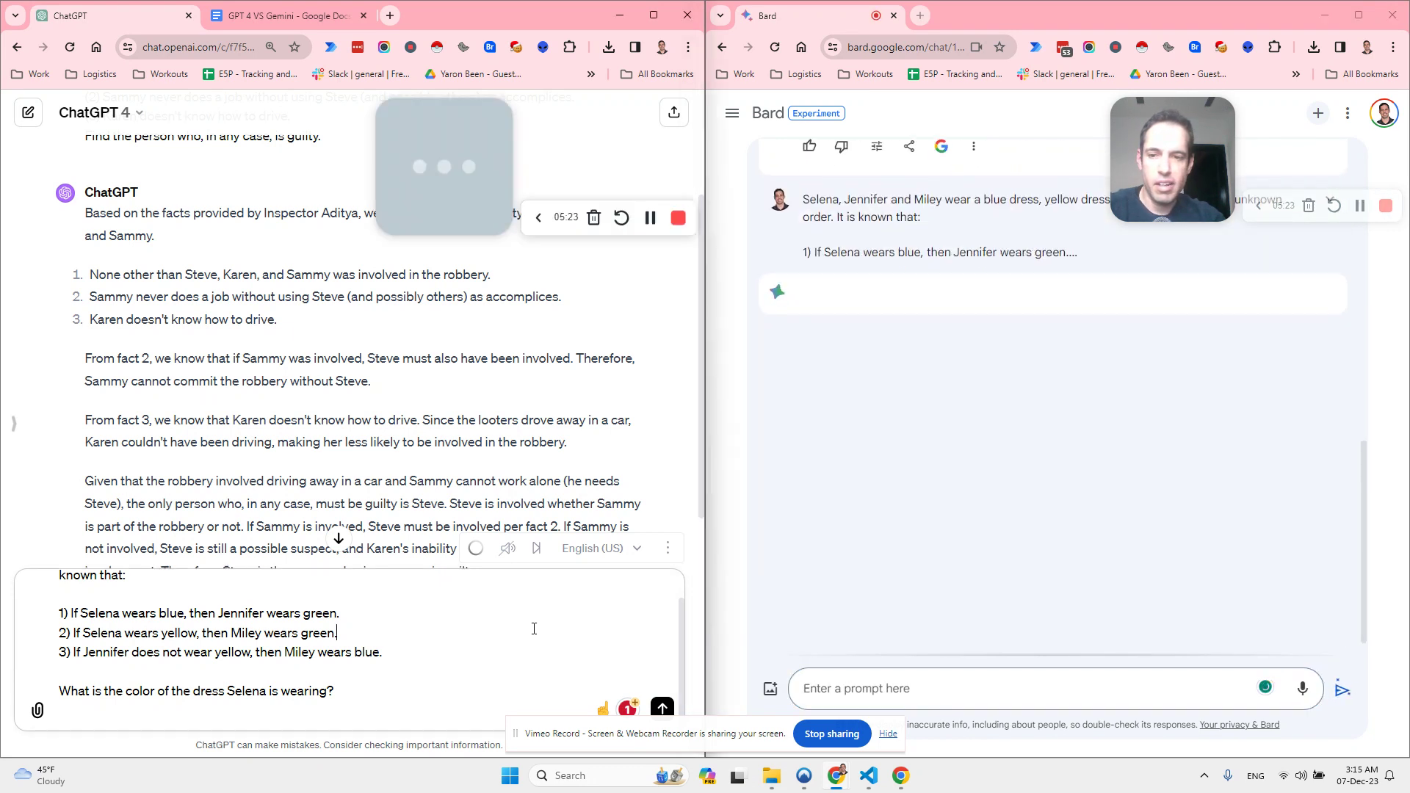
{"action": "left_click", "coordinate": [662, 709]}
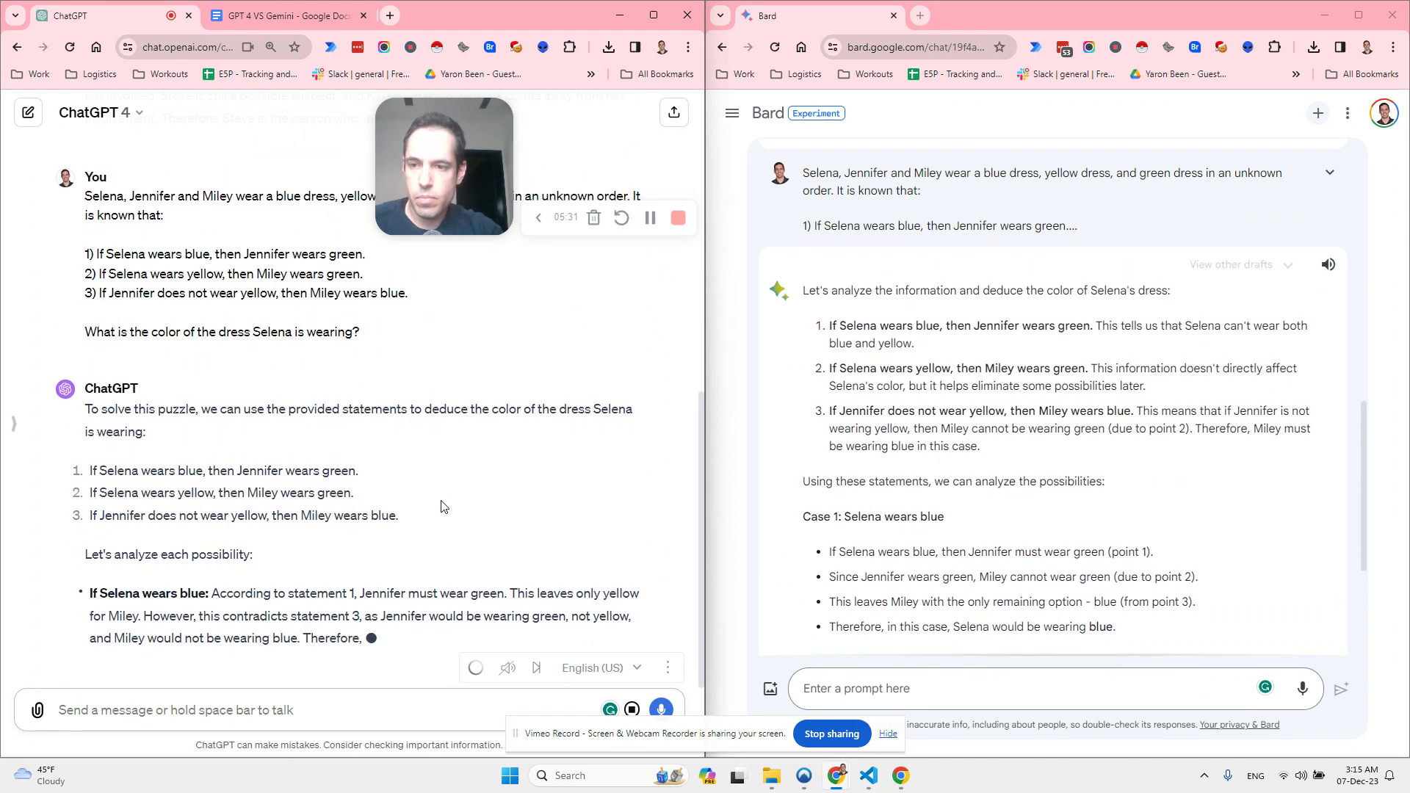
Compare the dress answers (ChatGPT: Selena wears green; Bard: blue), then return to the document.
{"action": "scroll", "coordinate": [991, 429], "scroll_direction": "down", "scroll_amount": 2}
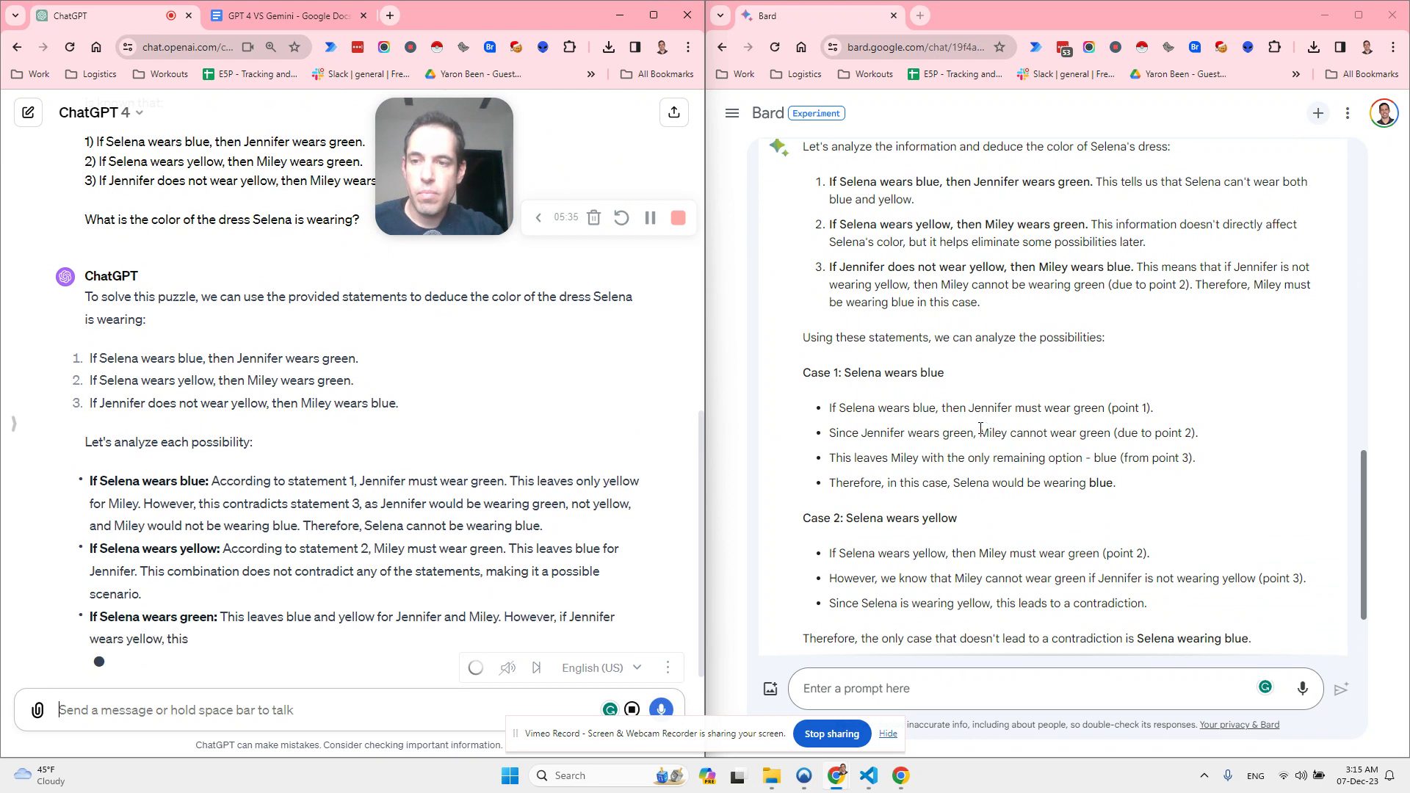
{"action": "scroll", "coordinate": [981, 428], "scroll_direction": "down", "scroll_amount": 2}
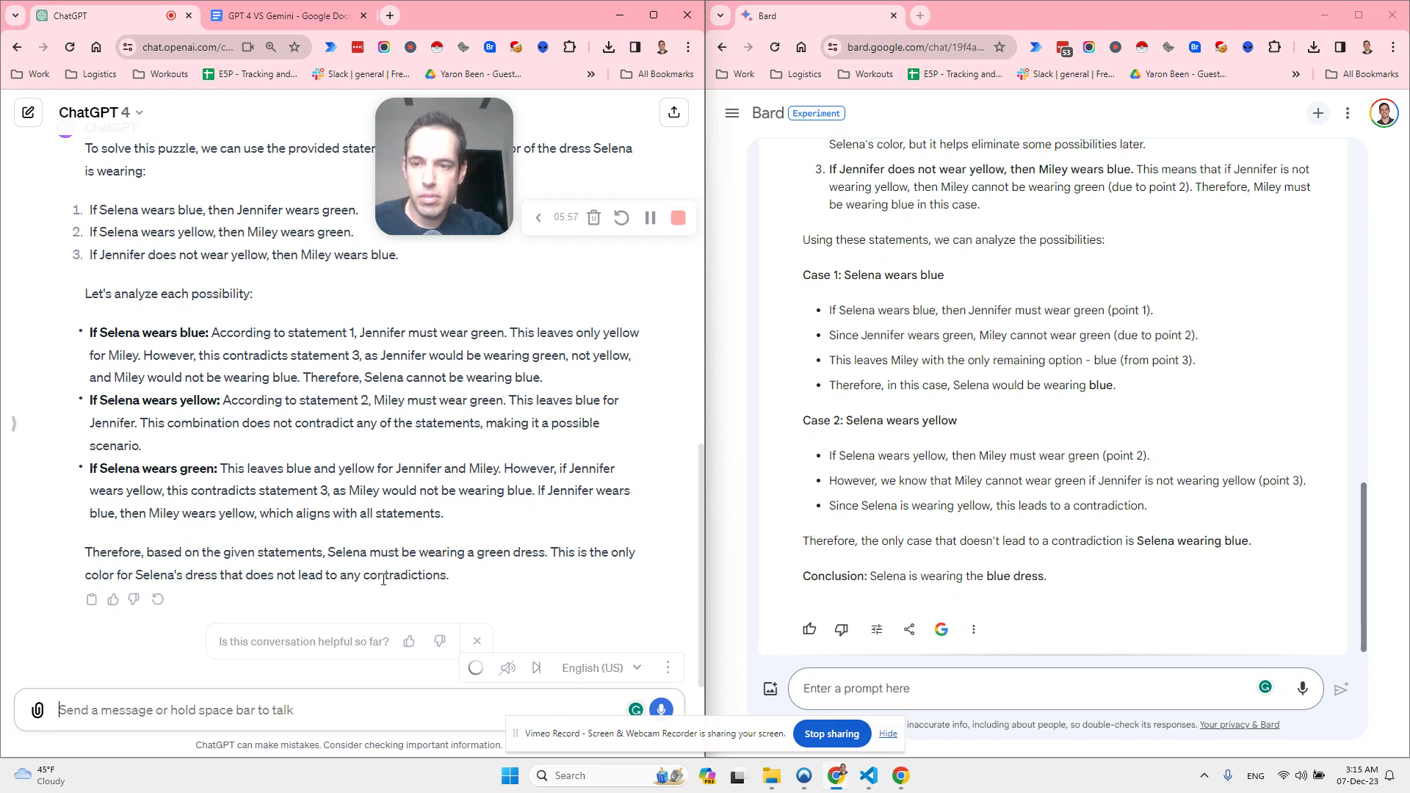
{"action": "left_click", "coordinate": [309, 17]}
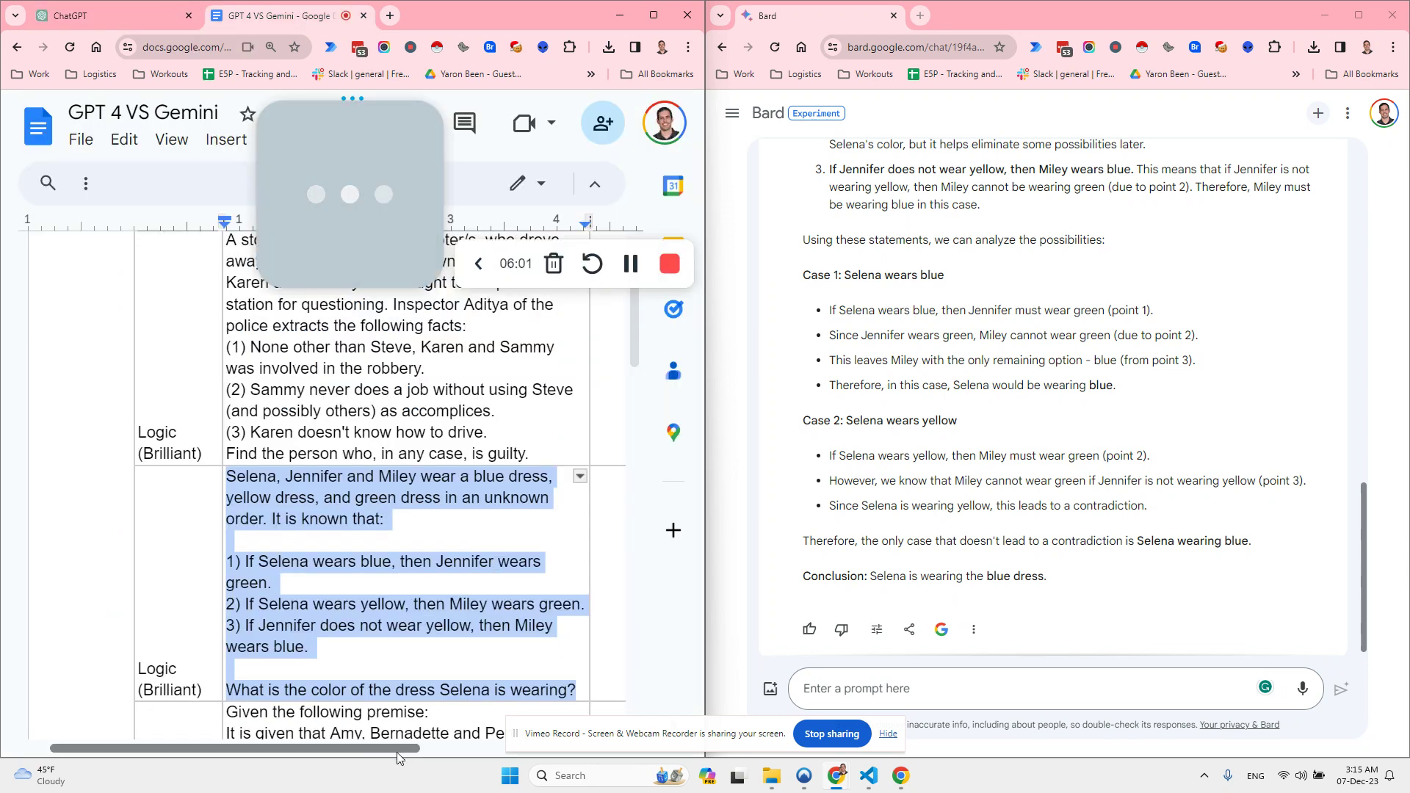
Check the document's expected answer, Green, for the dress riddle.
{"action": "scroll", "coordinate": [456, 725], "scroll_direction": "right", "scroll_amount": 5}
{"action": "double_click", "coordinate": [420, 691]}
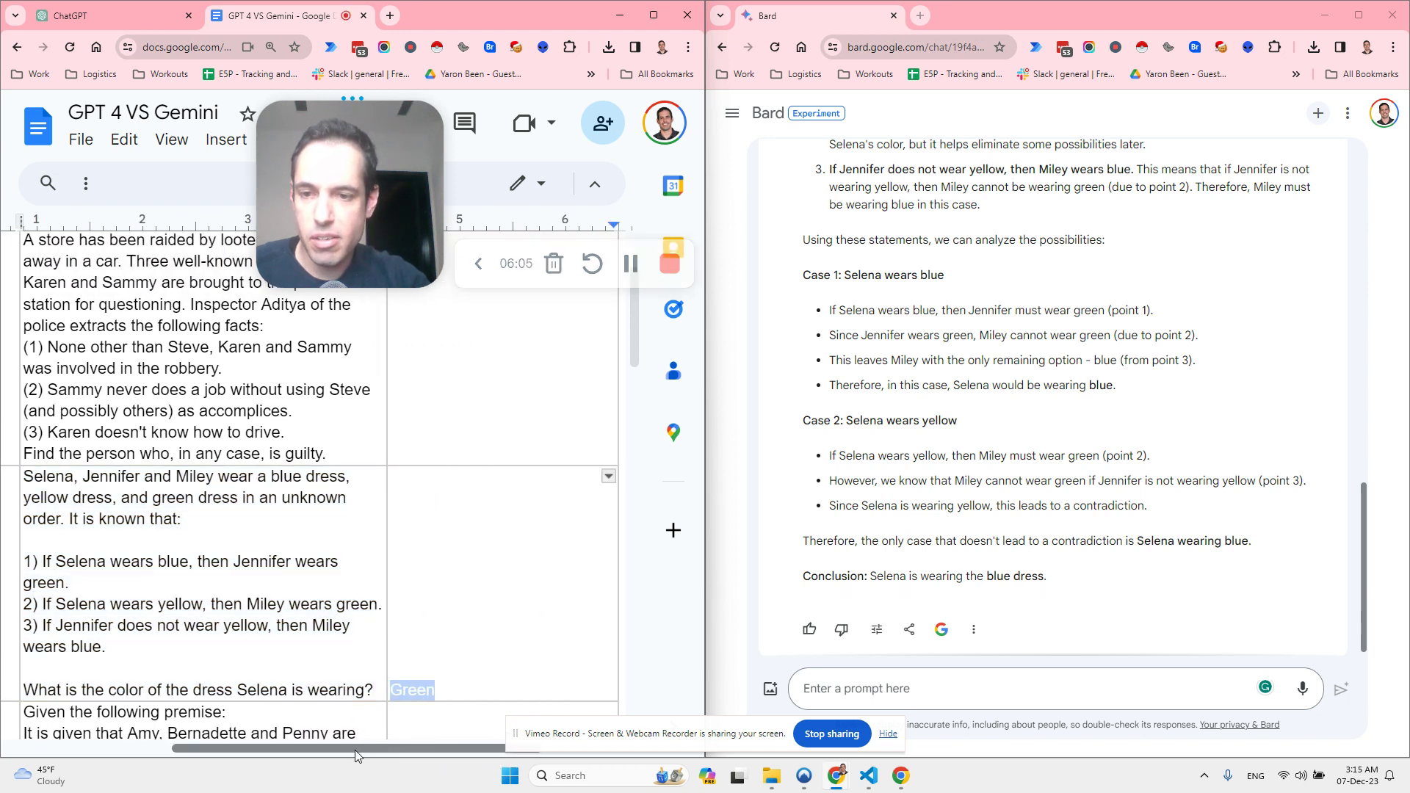
{"action": "left_click_drag", "start_coordinate": [353, 749], "coordinate": [195, 749]}
Select the full Sheldon-and-Leonard premise question in the document.
{"action": "scroll", "coordinate": [423, 632], "scroll_direction": "down", "scroll_amount": 3}
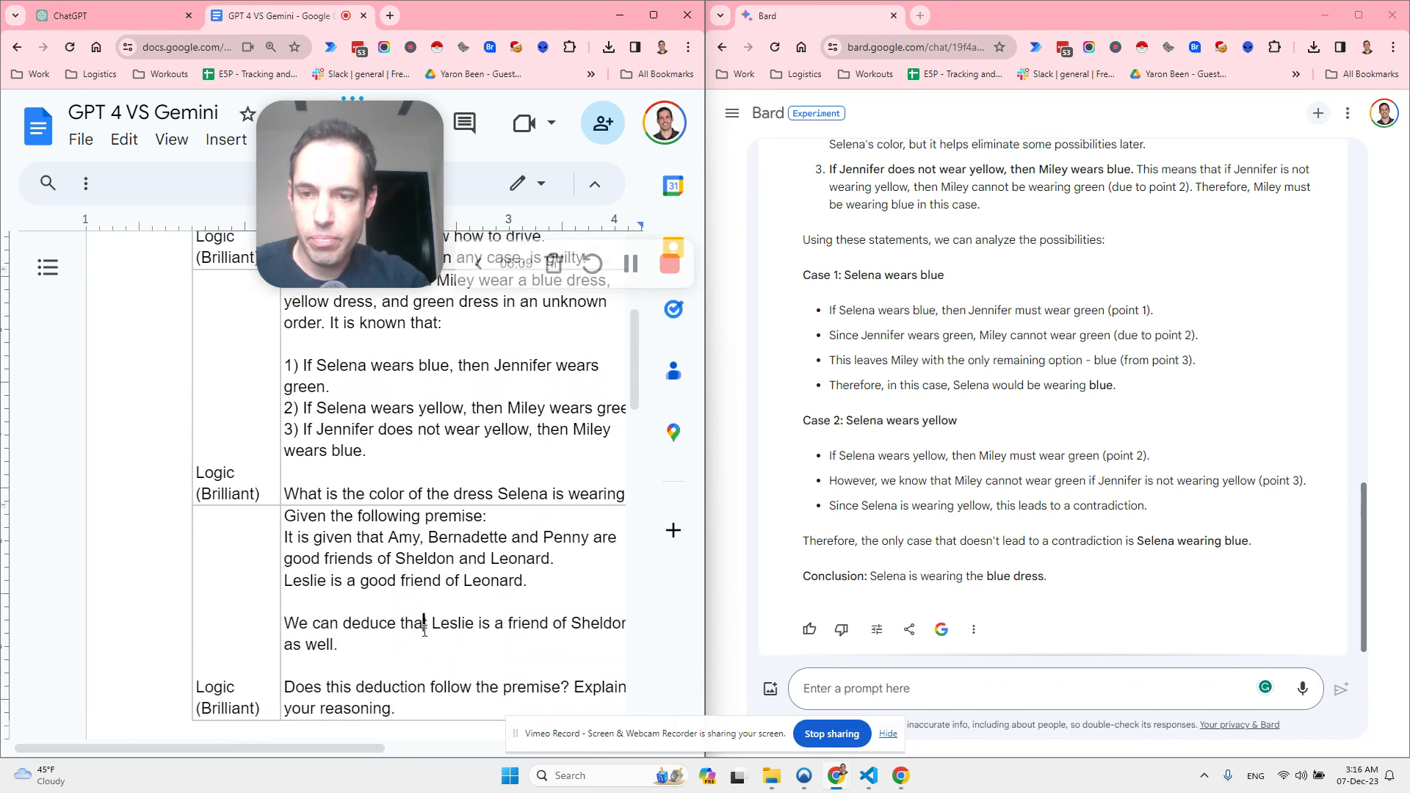
{"action": "left_click", "coordinate": [419, 711]}
{"action": "left_click_drag", "start_coordinate": [419, 711], "coordinate": [297, 515]}
{"action": "left_click", "coordinate": [297, 516]}
{"action": "left_click_drag", "start_coordinate": [397, 709], "coordinate": [284, 515]}
{"action": "key", "text": "ctrl+c"}
Paste the premise question, unsent, into both ChatGPT's and Bard's prompt boxes.
{"action": "left_click", "coordinate": [110, 18]}
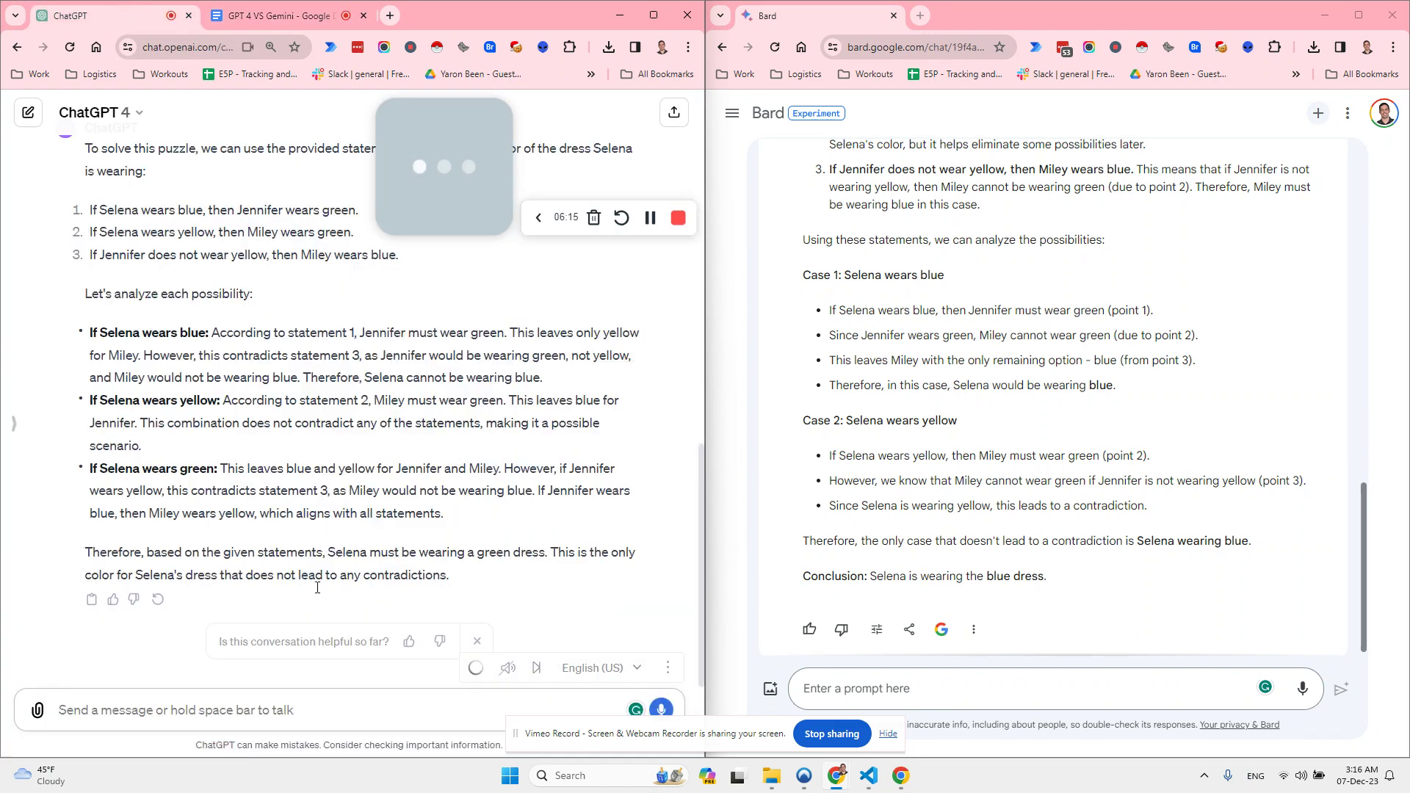
{"action": "left_click", "coordinate": [272, 711]}
{"action": "key", "text": "ctrl+v"}
{"action": "left_click", "coordinate": [955, 689]}
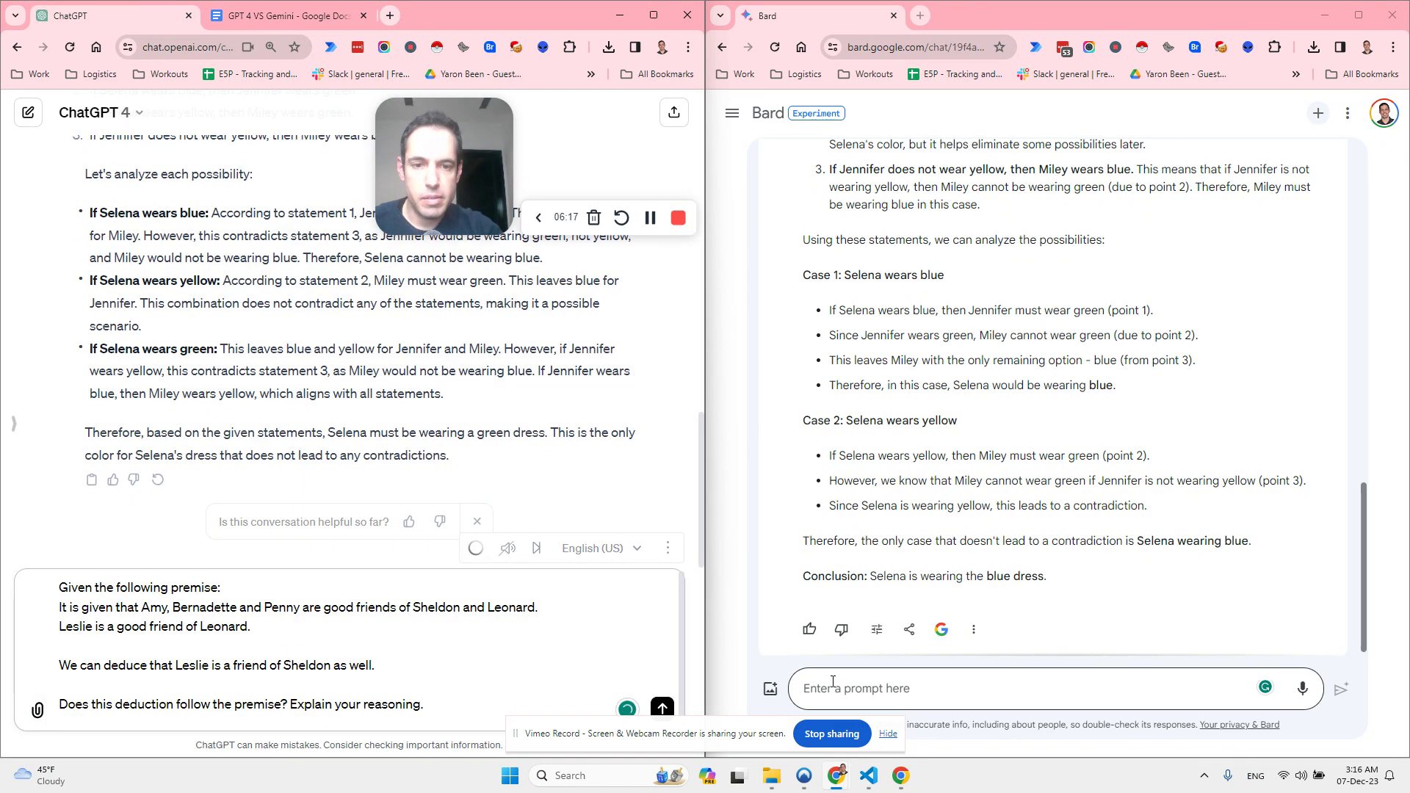
{"action": "key", "text": "ctrl+v"}
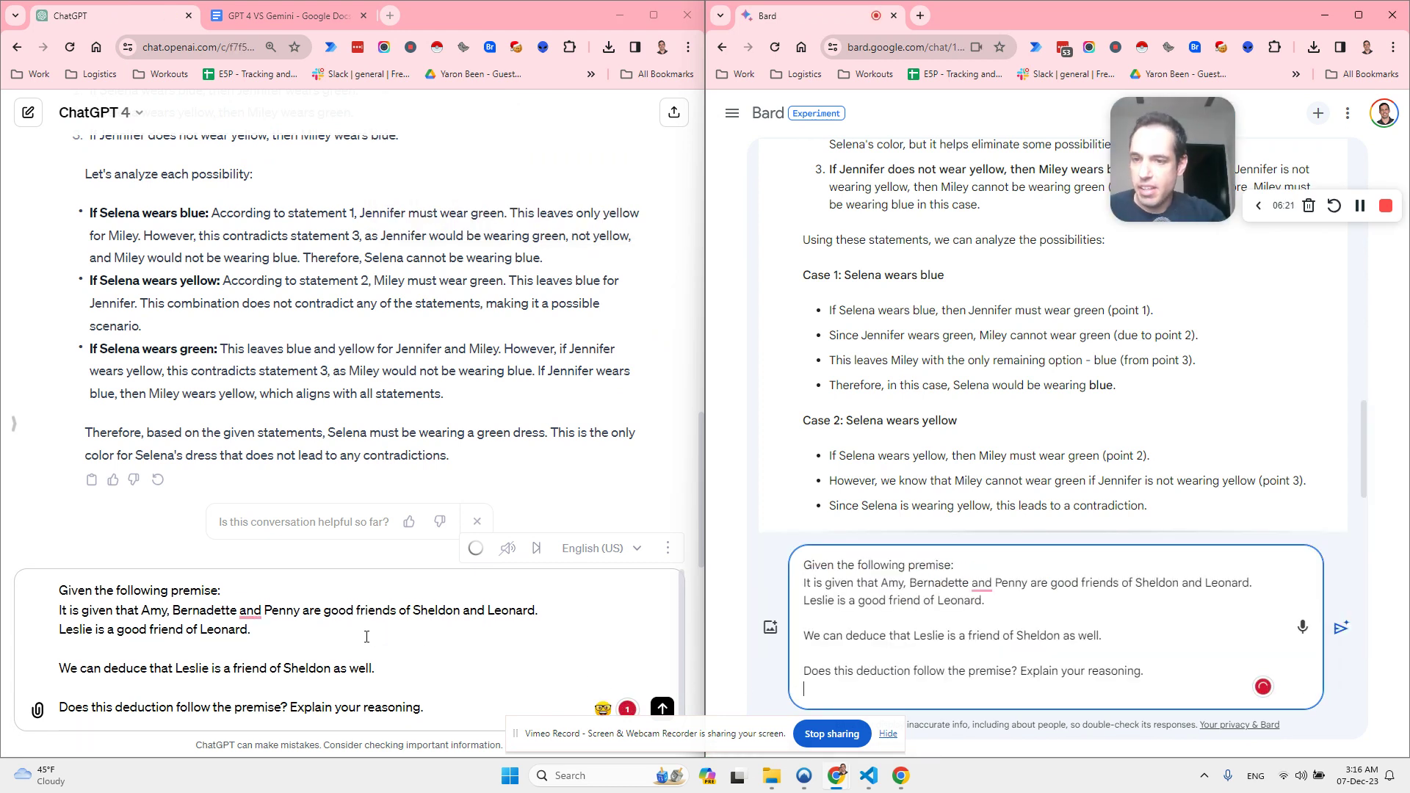
Back in the comparison doc, bring the blog-writing question row into view.
{"action": "left_click", "coordinate": [286, 16]}
{"action": "scroll", "coordinate": [410, 542], "scroll_direction": "down", "scroll_amount": 5}
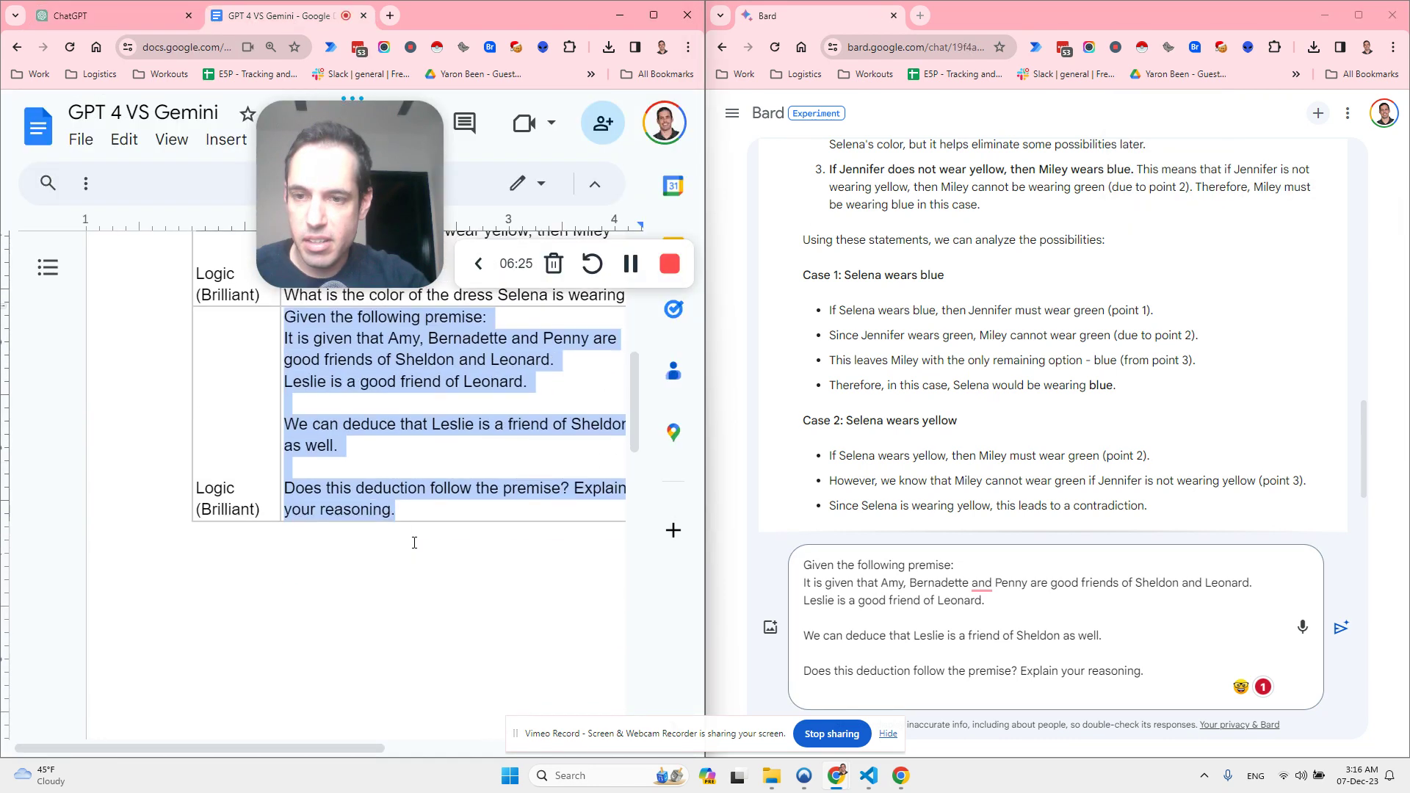
{"action": "scroll", "coordinate": [419, 544], "scroll_direction": "down", "scroll_amount": 2}
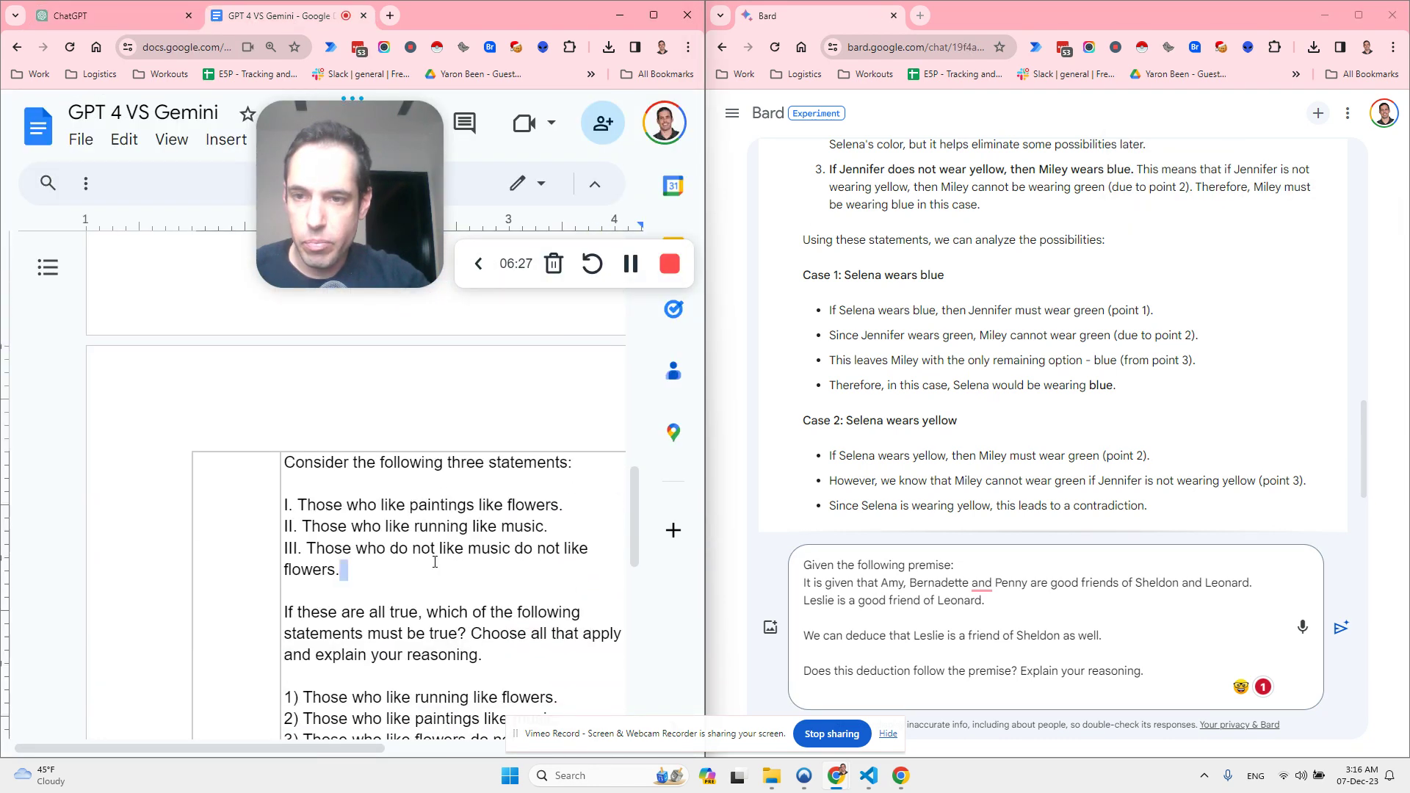
{"action": "triple_click", "coordinate": [341, 566]}
{"action": "scroll", "coordinate": [352, 558], "scroll_direction": "down", "scroll_amount": 5}
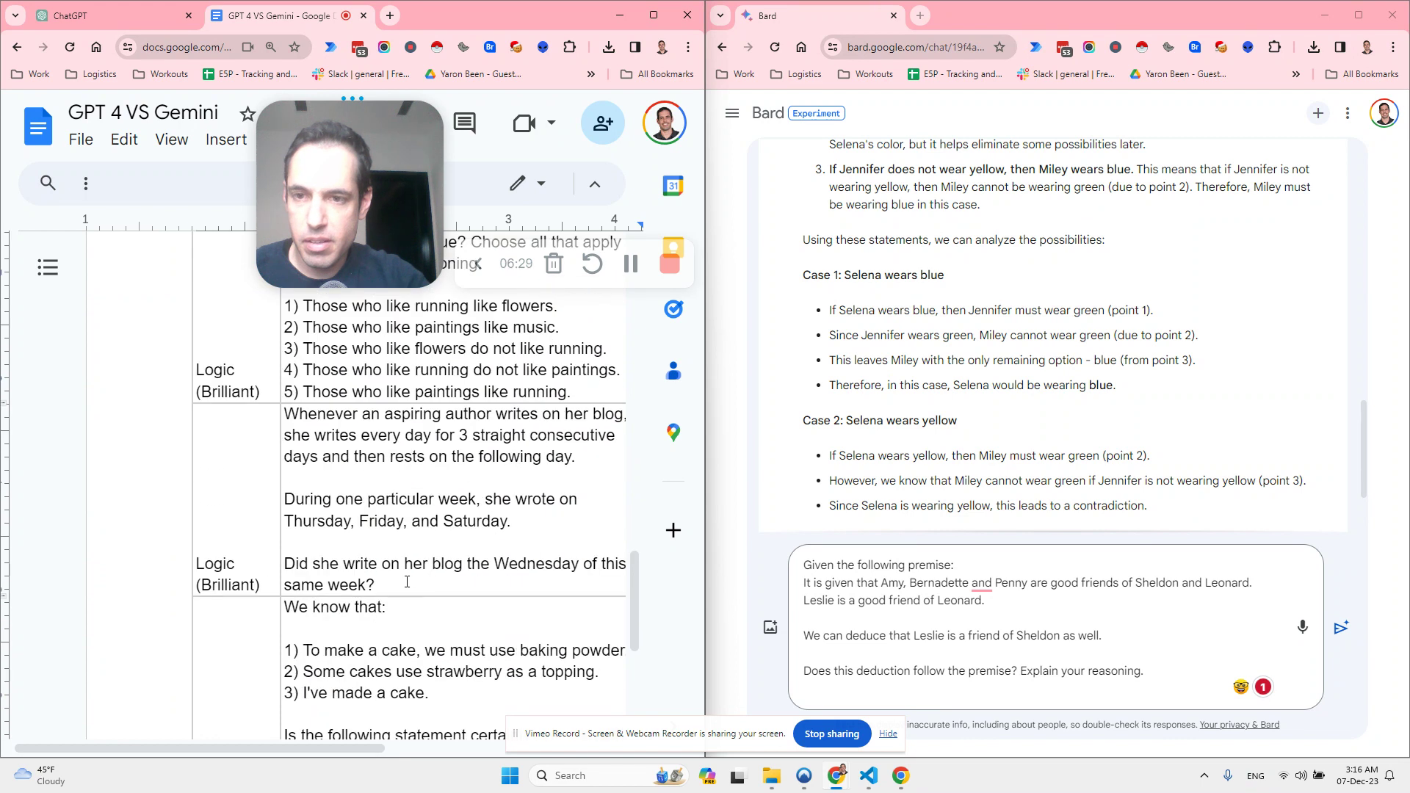
Replace the drafted premise text in both chat boxes with the copied blog-writing question.
{"action": "left_click_drag", "start_coordinate": [388, 584], "coordinate": [255, 256]}
{"action": "key", "text": "ctrl+c"}
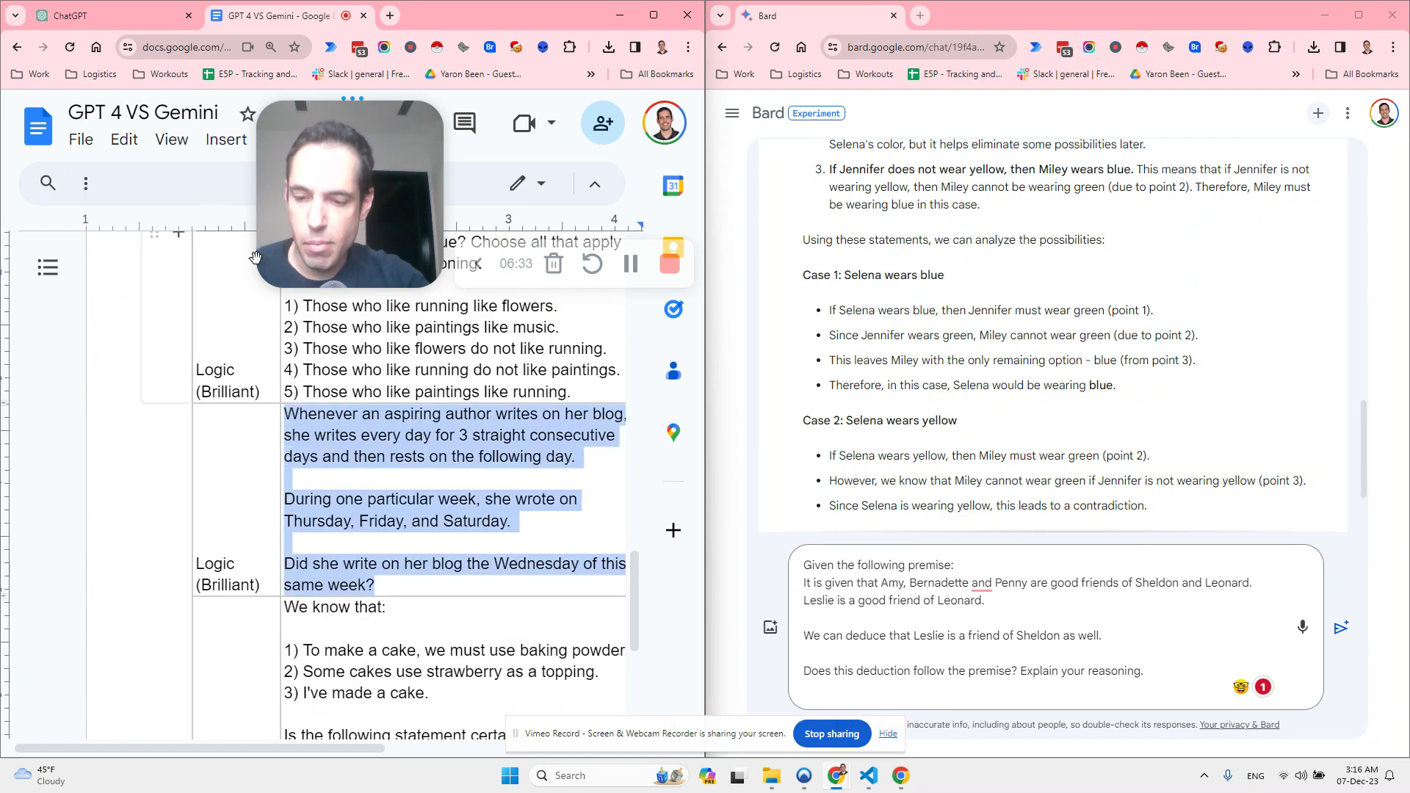
{"action": "left_click", "coordinate": [130, 14]}
{"action": "key", "text": "ctrl+a"}
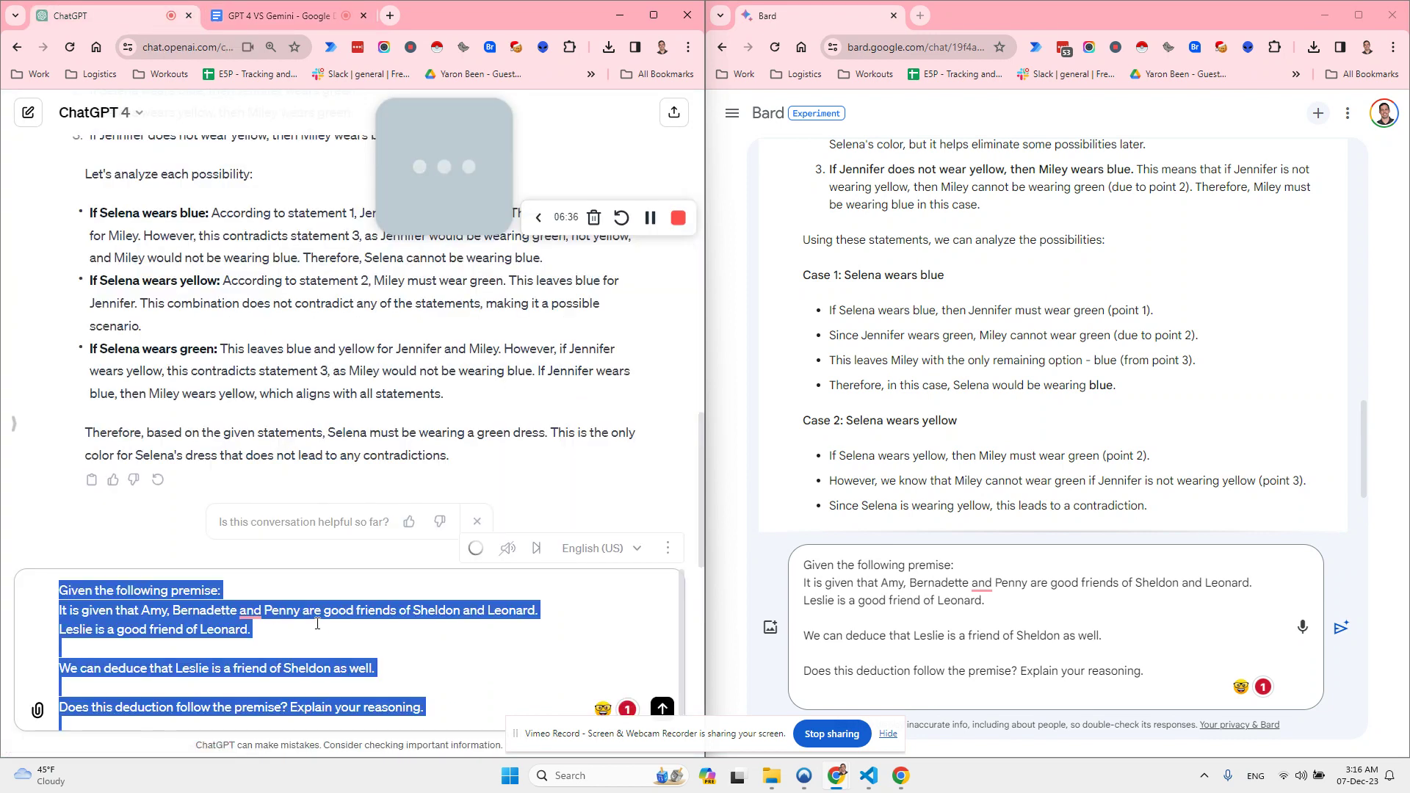
{"action": "key", "text": "ctrl+v"}
{"action": "left_click", "coordinate": [1050, 654]}
{"action": "key", "text": "ctrl+a"}
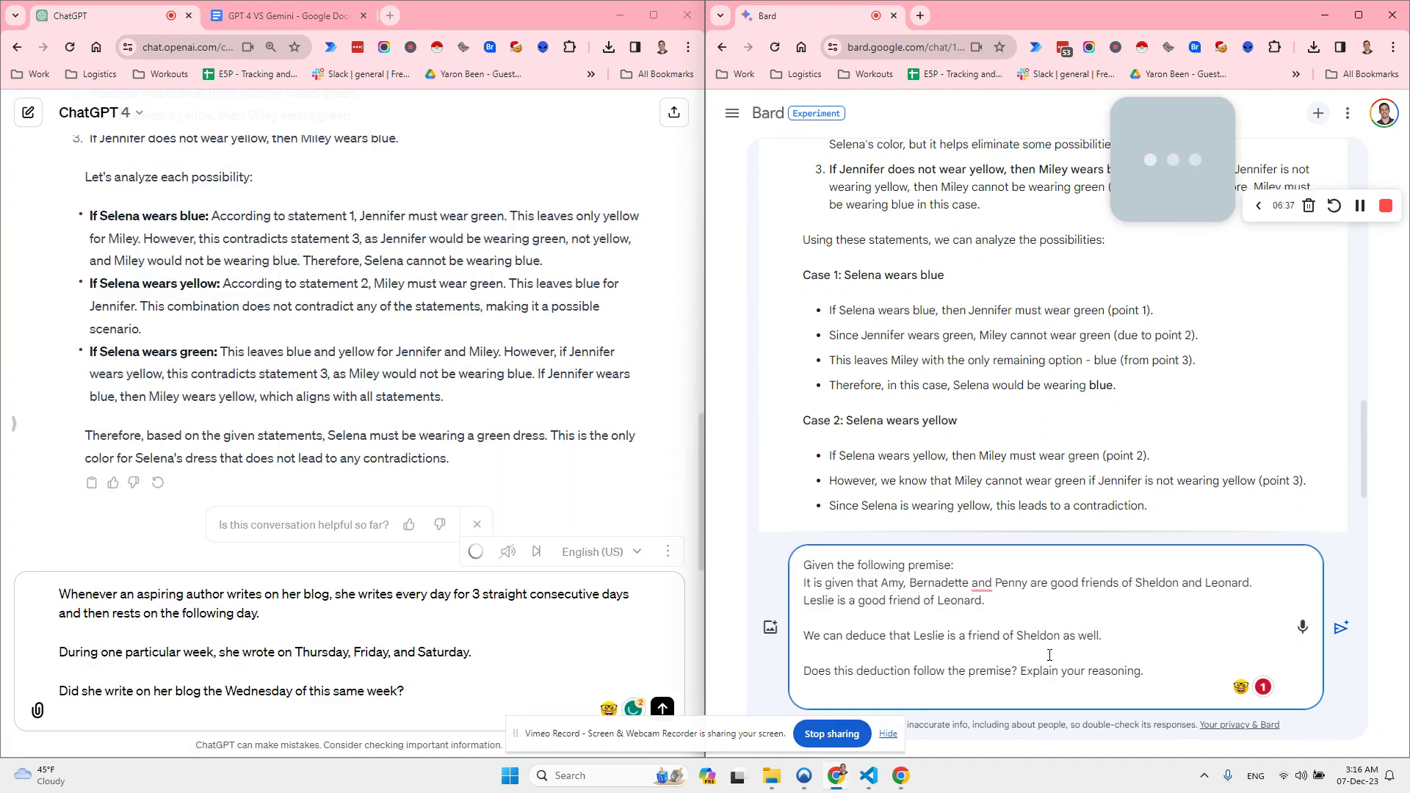
{"action": "key", "text": "ctrl+v"}
Send the blog question to both; ChatGPT says she didn't write Wednesday, Bard says she did.
{"action": "left_click", "coordinate": [443, 651]}
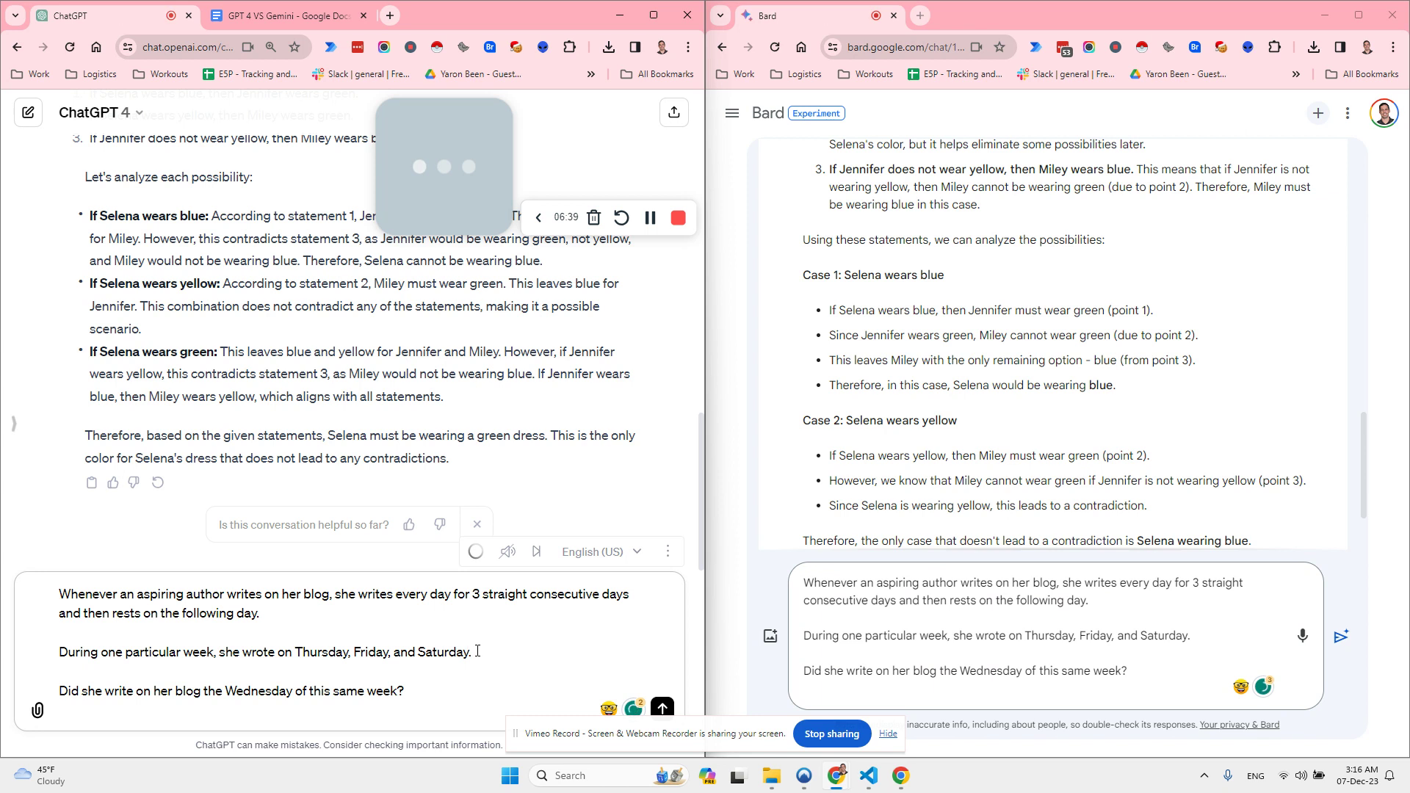
{"action": "key", "text": "Return"}
{"action": "left_click", "coordinate": [1048, 659]}
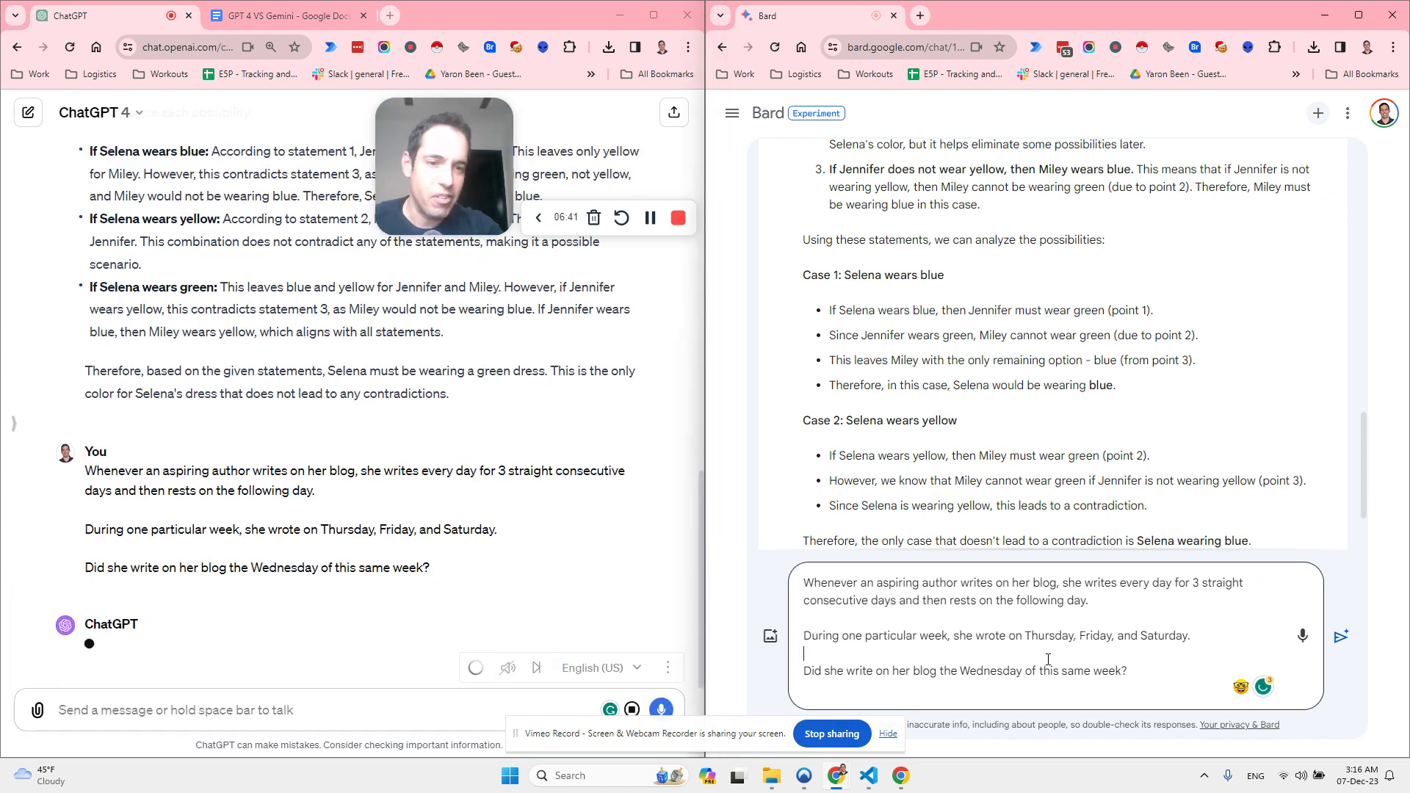
{"action": "key", "text": "Return"}
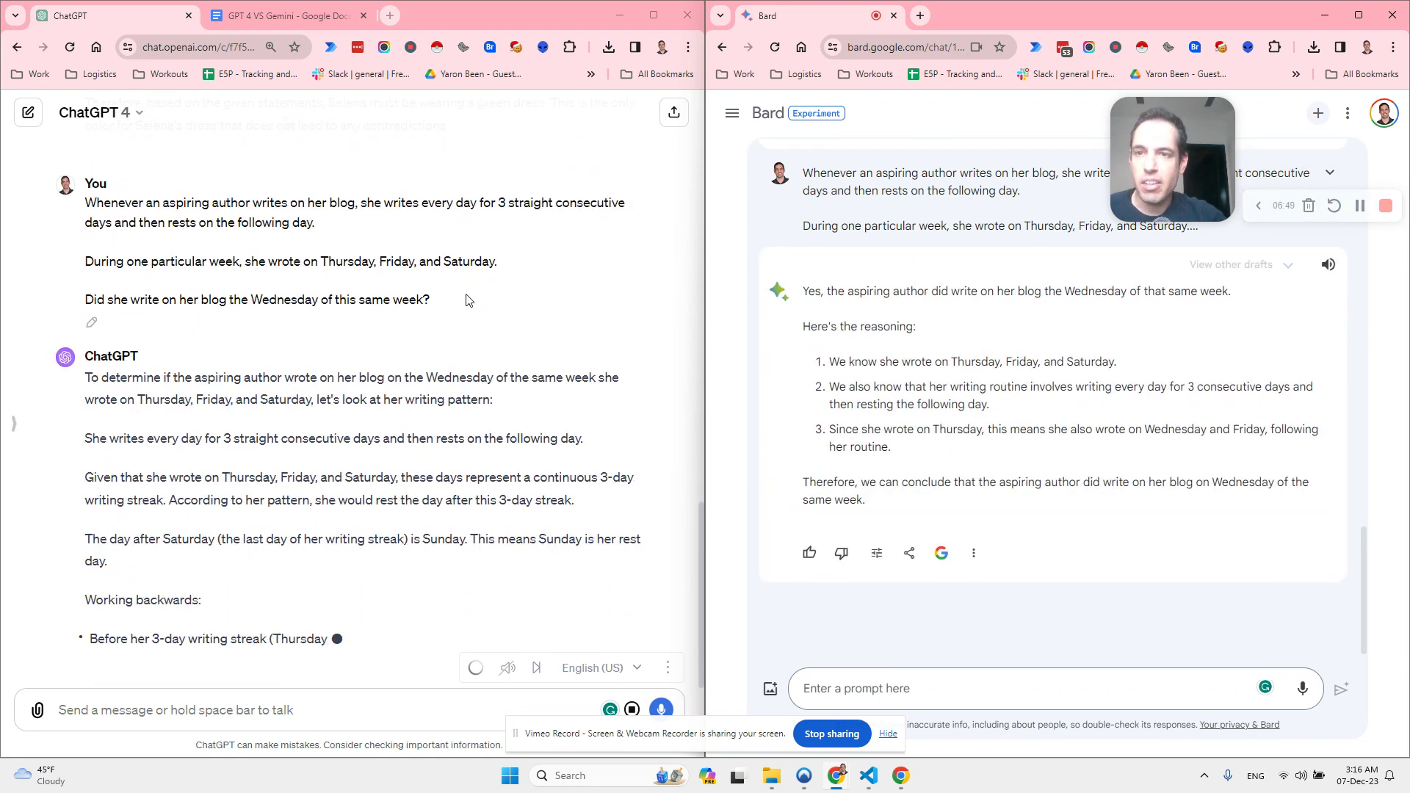
{"action": "scroll", "coordinate": [466, 300], "scroll_direction": "up", "scroll_amount": 1}
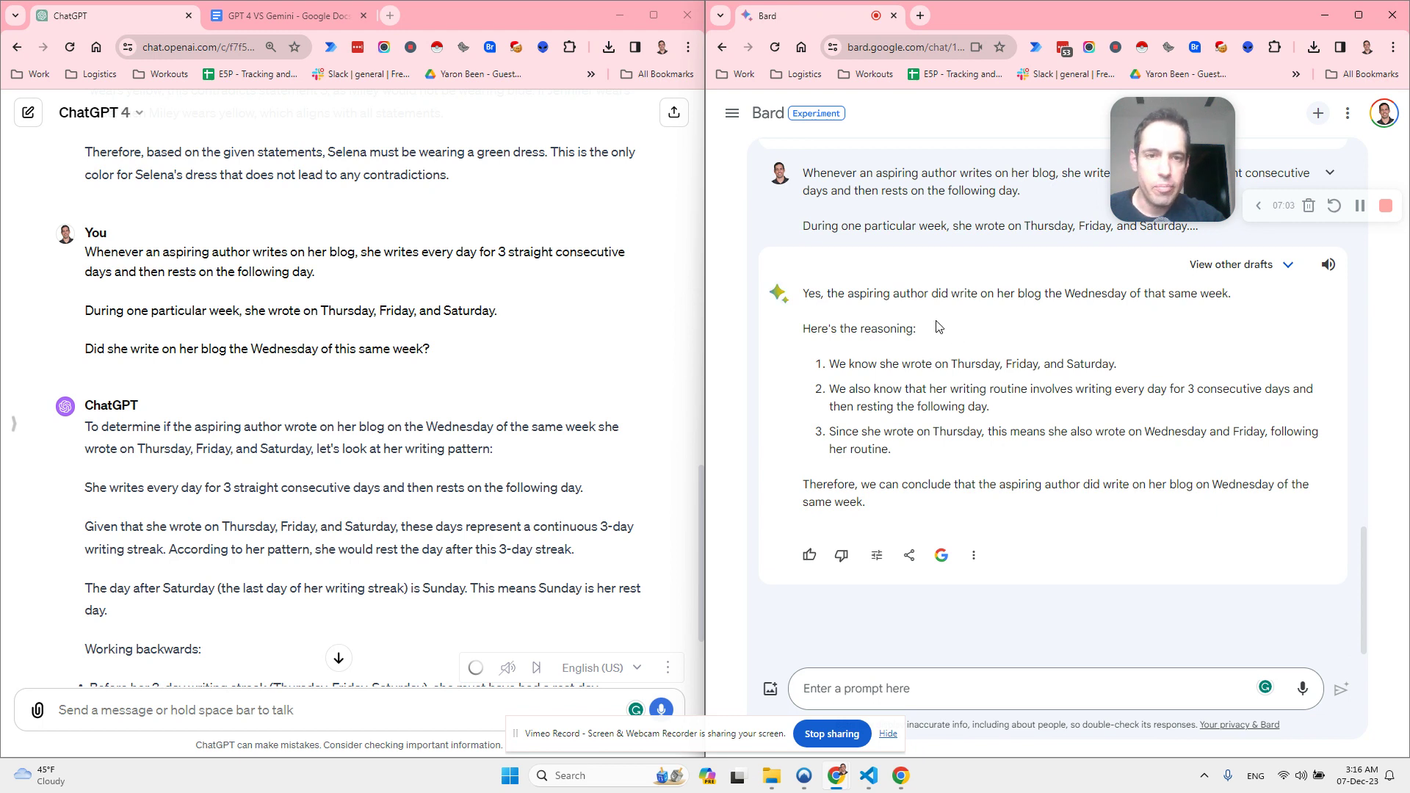
{"action": "scroll", "coordinate": [933, 327], "scroll_direction": "up", "scroll_amount": 1}
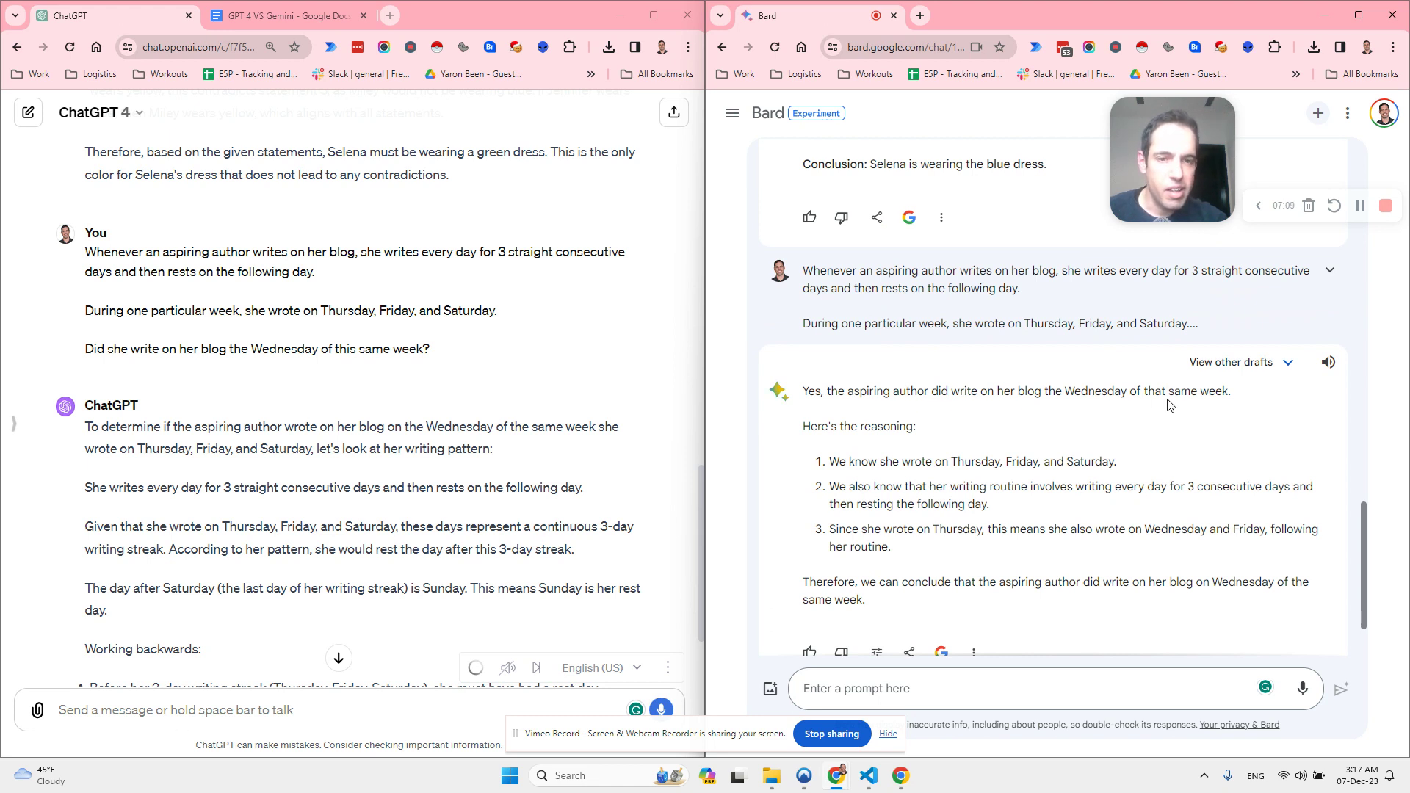
{"action": "scroll", "coordinate": [1129, 408], "scroll_direction": "down", "scroll_amount": 1}
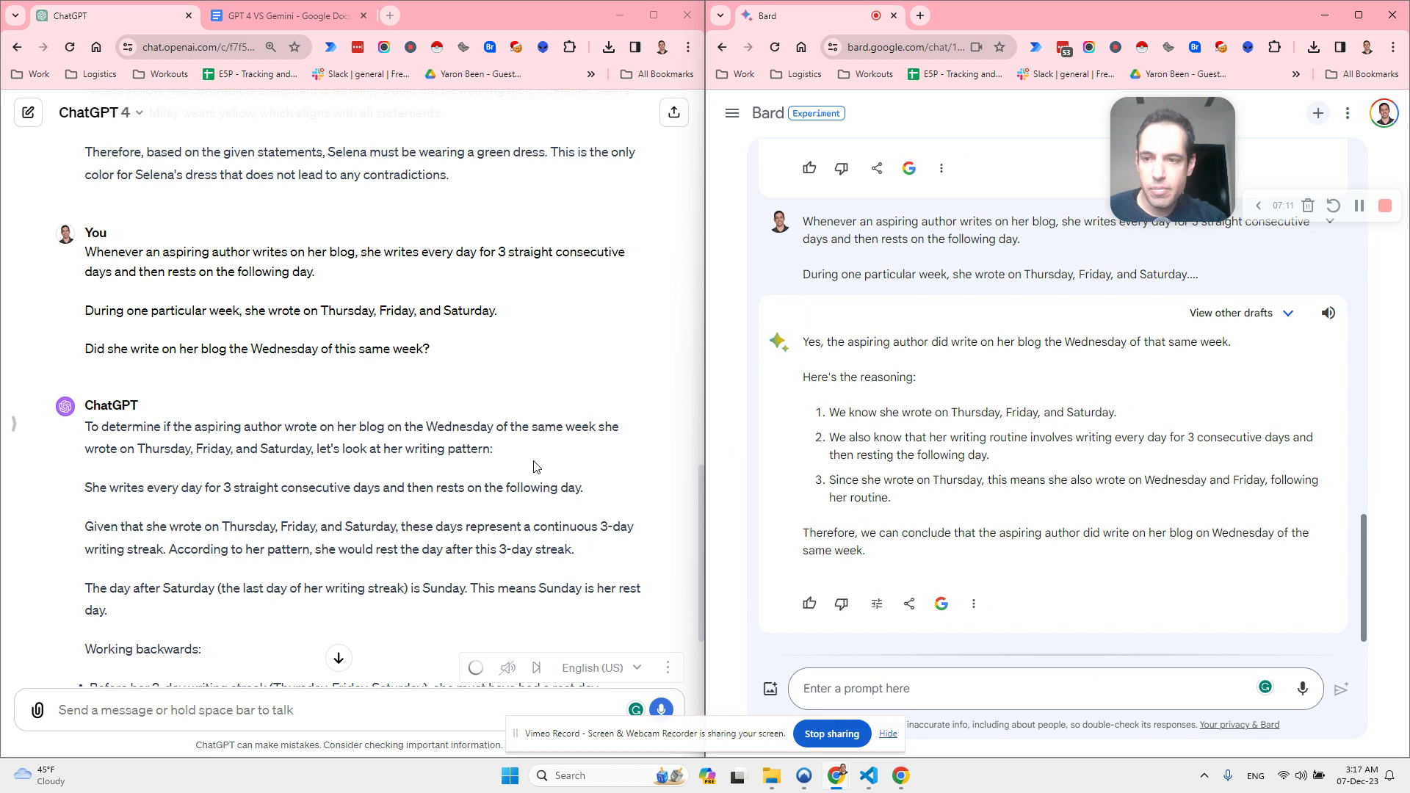
{"action": "scroll", "coordinate": [535, 466], "scroll_direction": "down", "scroll_amount": 3}
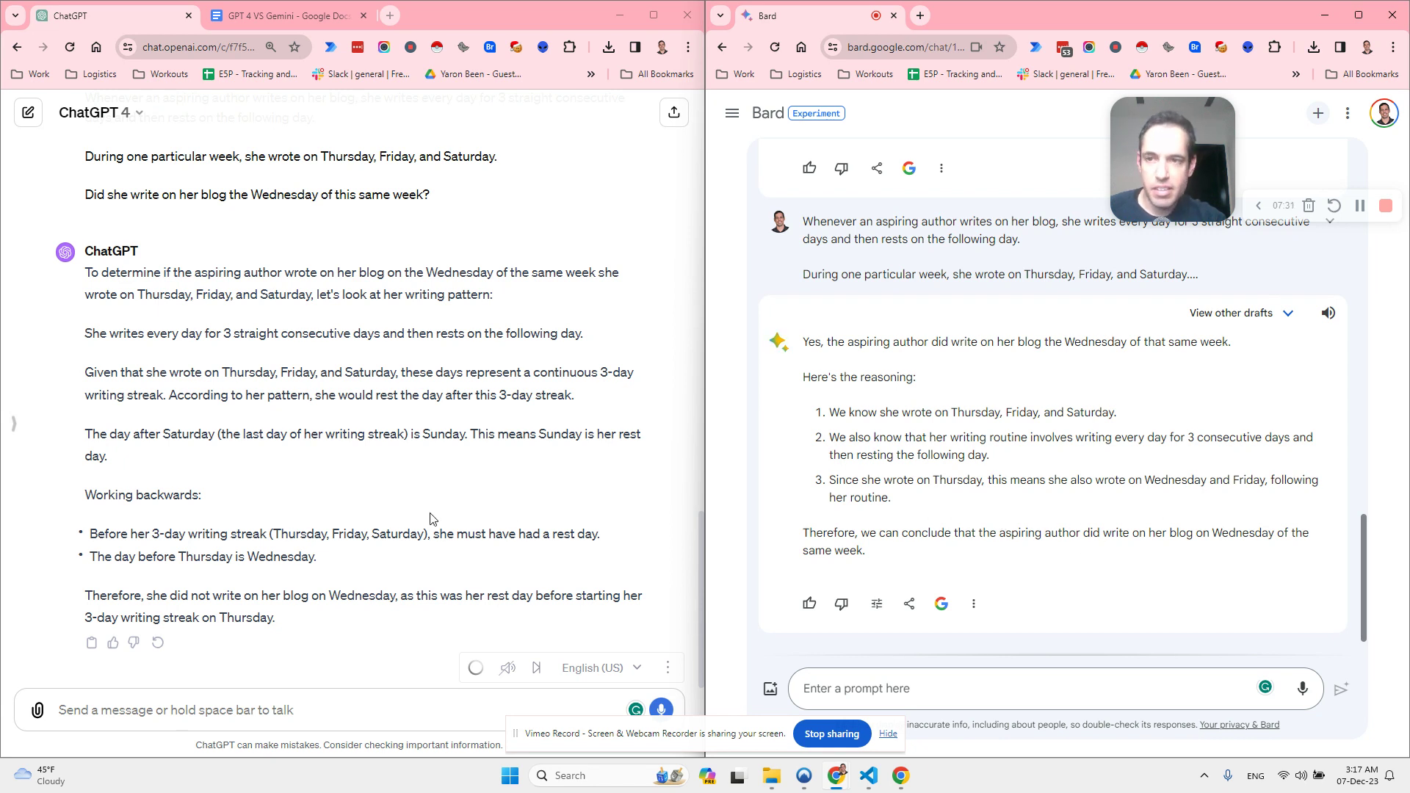
{"action": "left_click", "coordinate": [292, 17]}
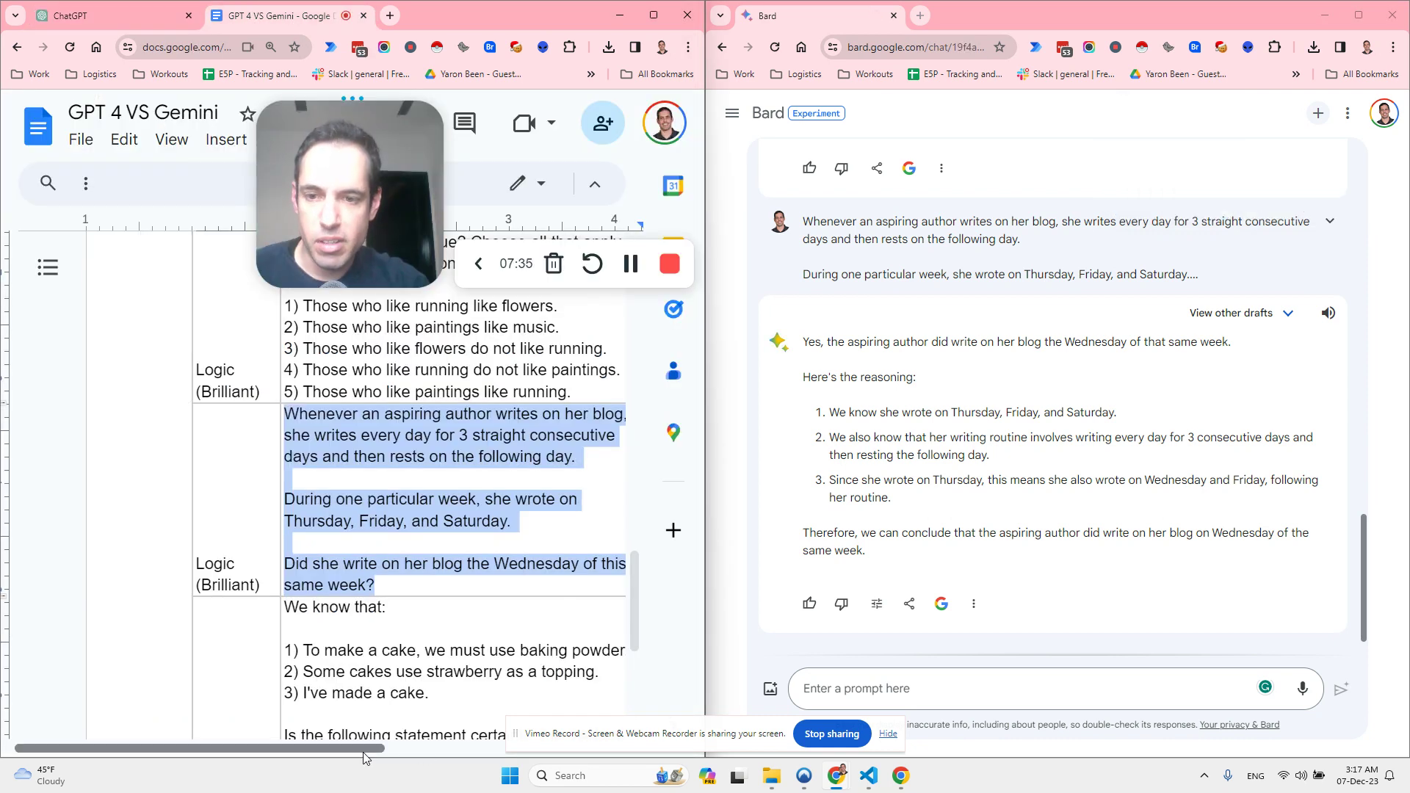
Enter 'No' as the blog question's expected answer in the document table.
{"action": "left_click_drag", "start_coordinate": [363, 752], "coordinate": [495, 752]}
{"action": "left_click", "coordinate": [508, 584]}
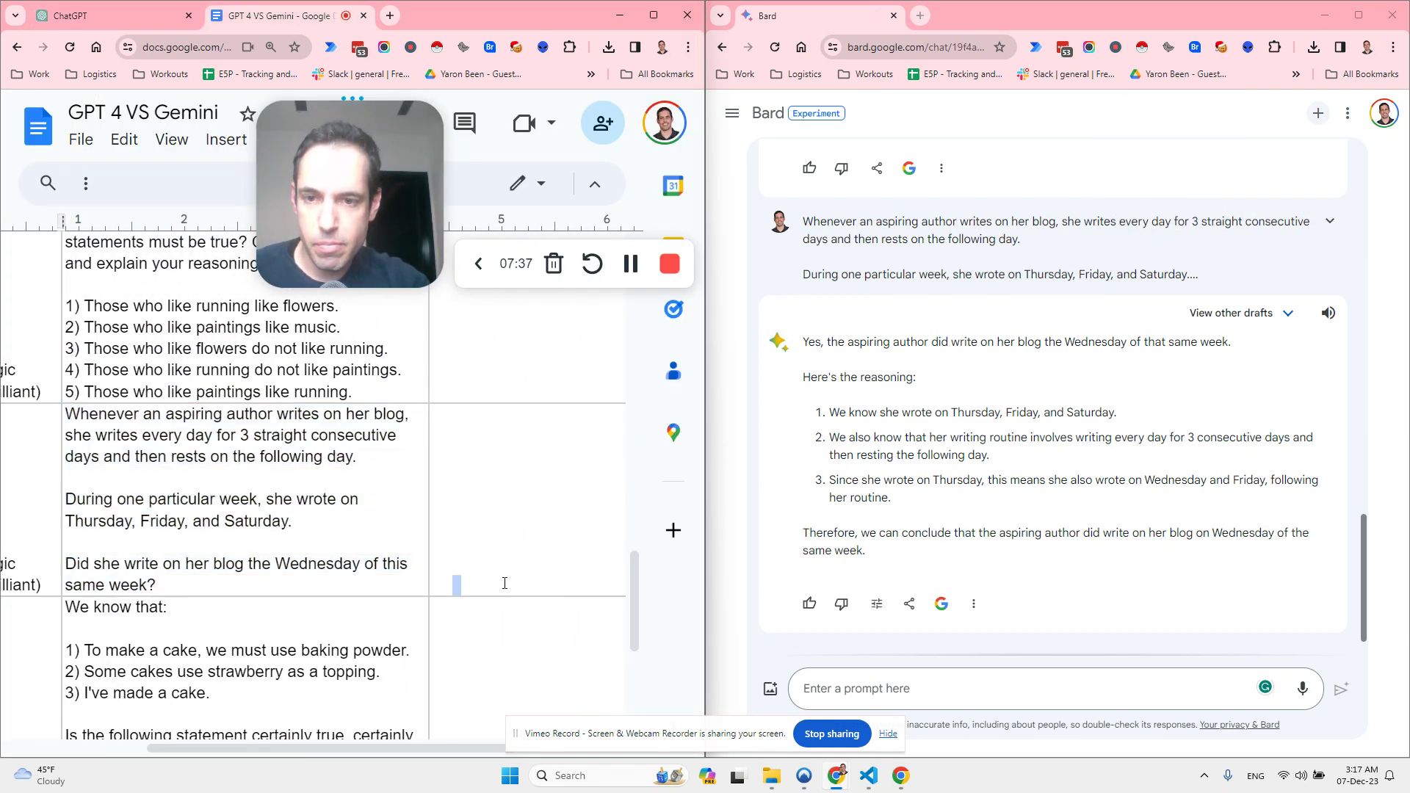
{"action": "type", "text": "No"}
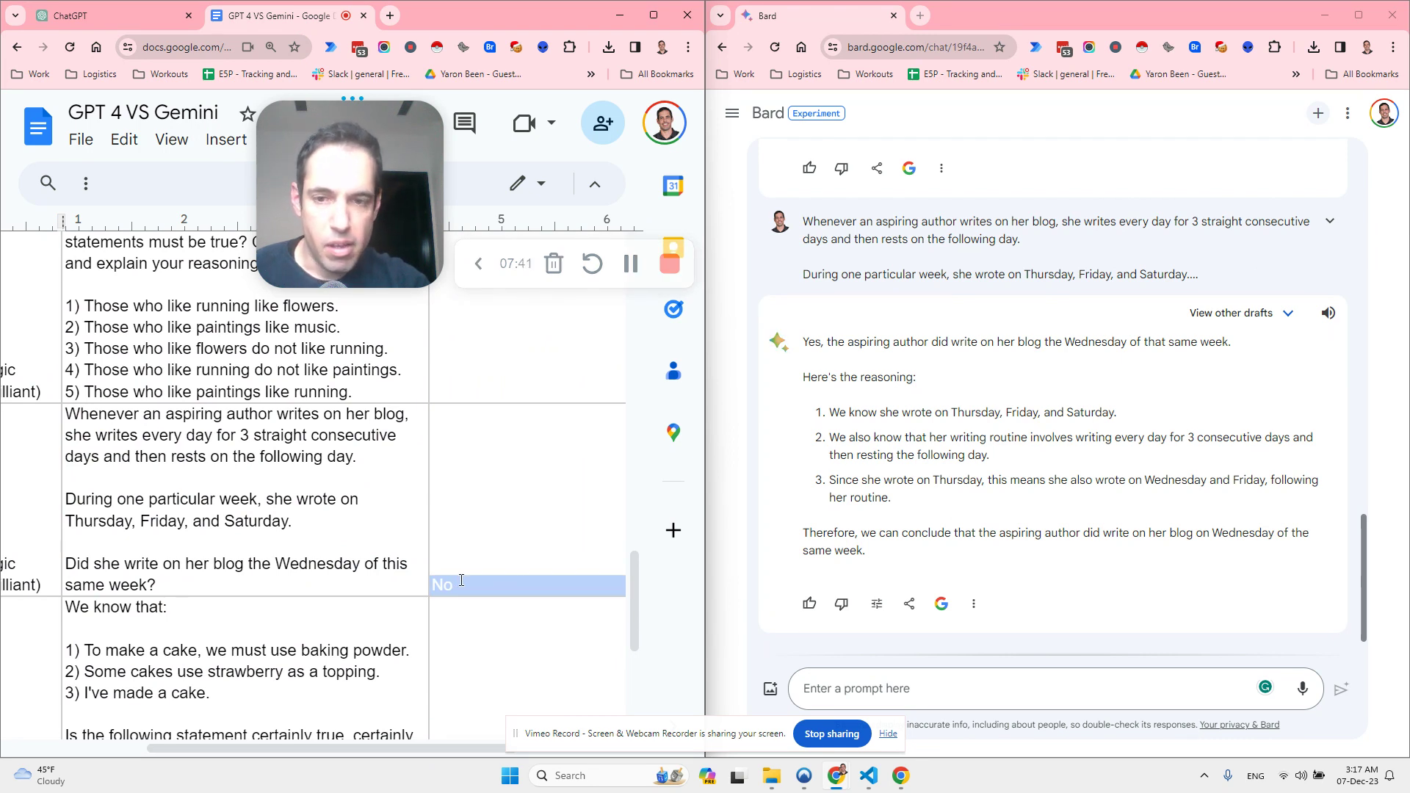
Select and copy the entire cake riddle from the last table row.
{"action": "left_click_drag", "start_coordinate": [290, 752], "coordinate": [216, 754]}
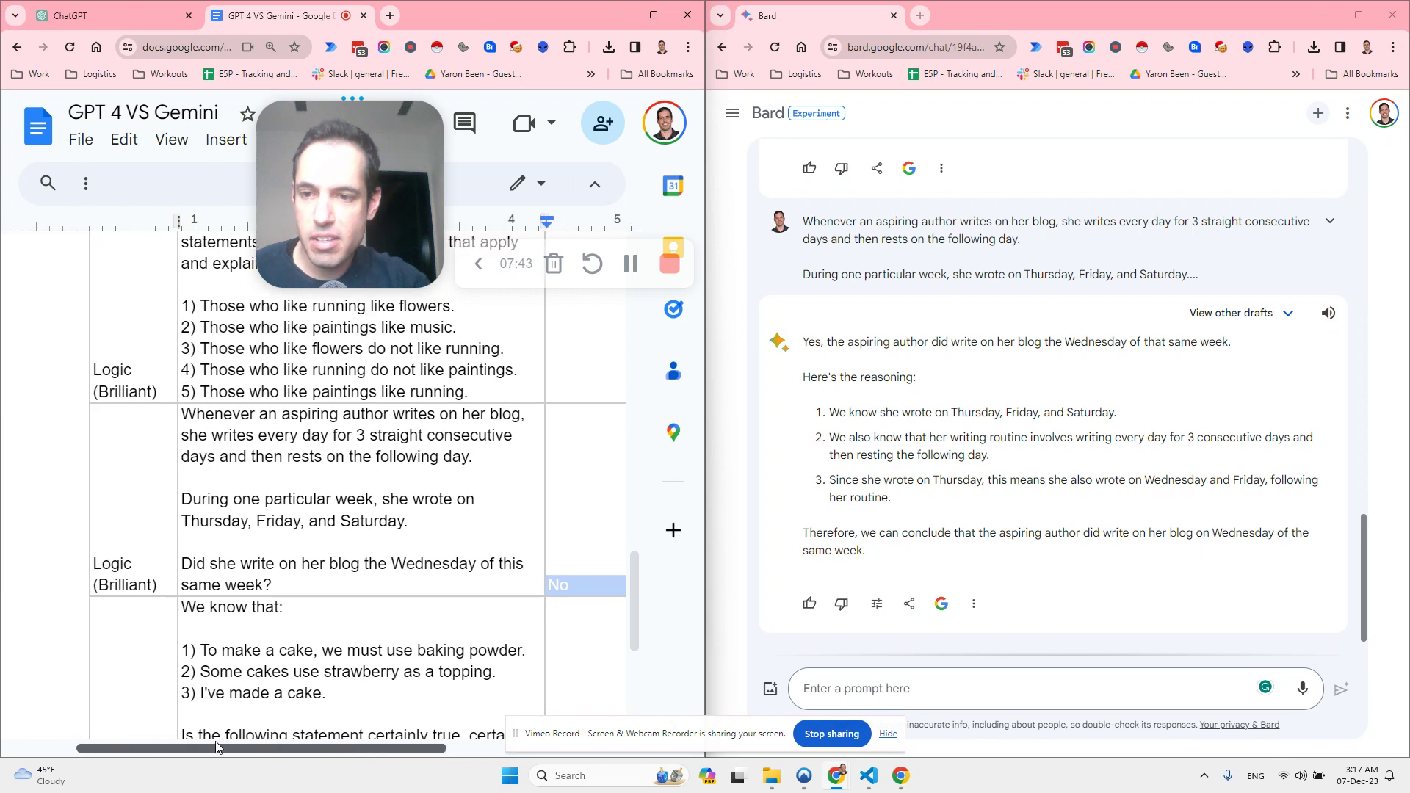
{"action": "scroll", "coordinate": [266, 632], "scroll_direction": "down", "scroll_amount": 3}
{"action": "scroll", "coordinate": [268, 608], "scroll_direction": "down", "scroll_amount": 2}
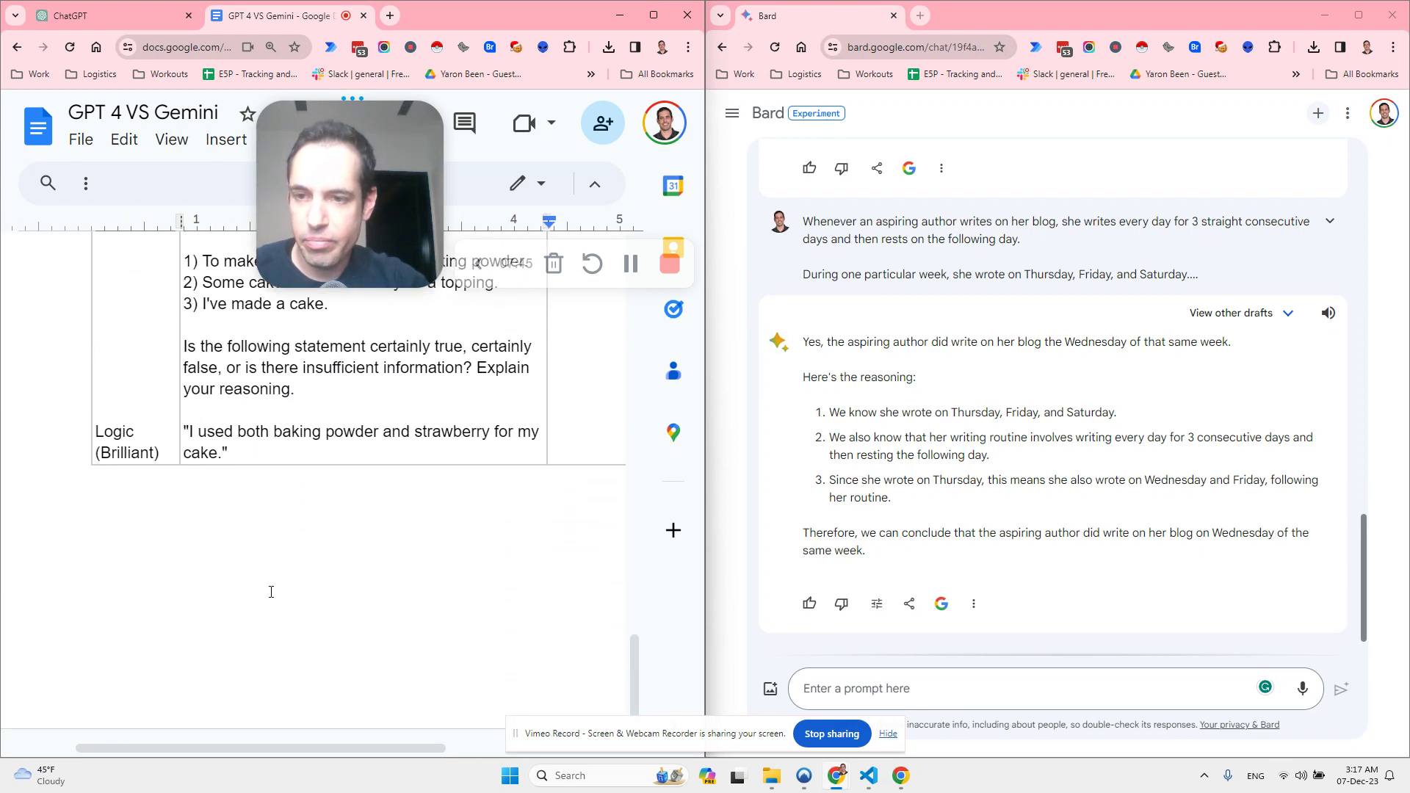
{"action": "scroll", "coordinate": [257, 580], "scroll_direction": "up", "scroll_amount": 2}
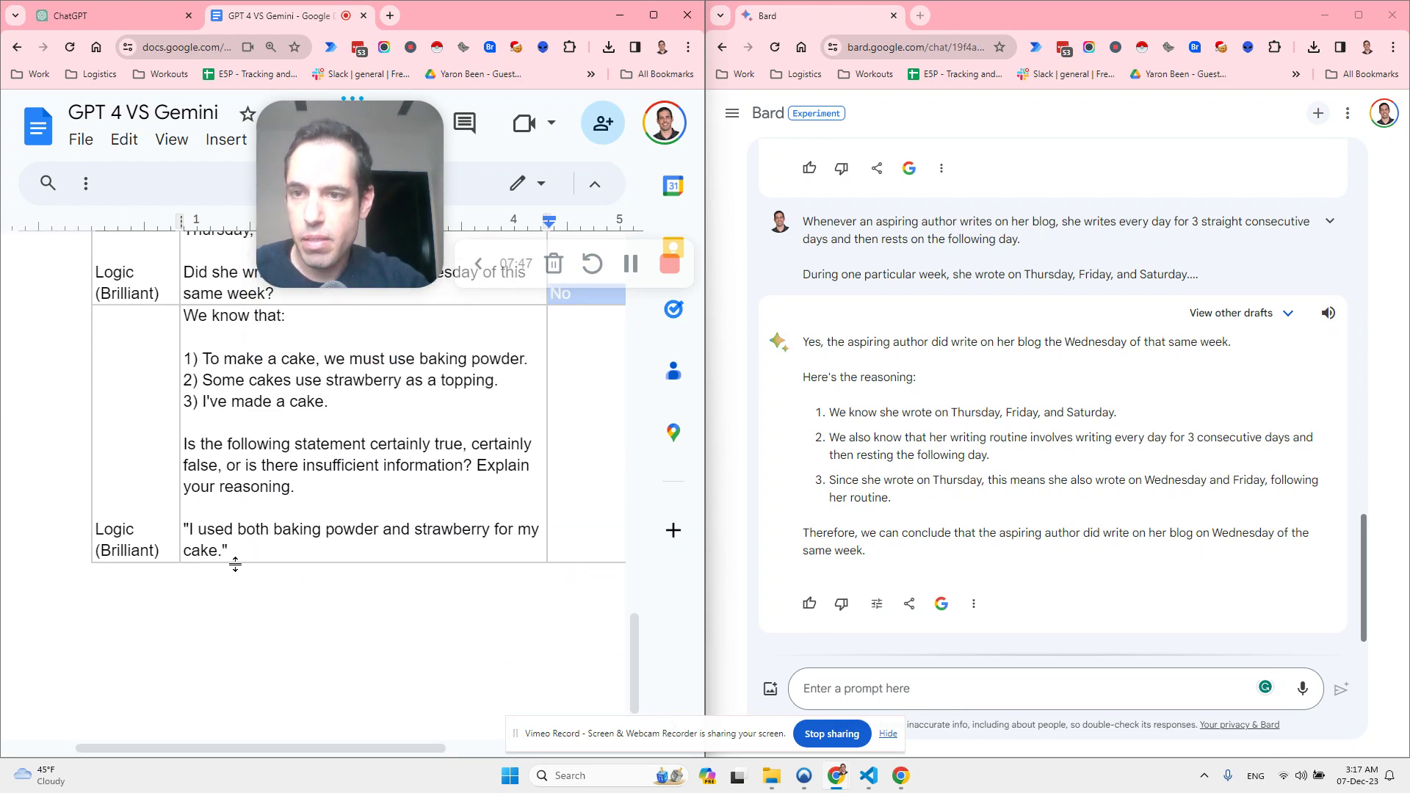
{"action": "left_click_drag", "start_coordinate": [231, 552], "coordinate": [191, 315]}
{"action": "key", "text": "ctrl+c"}
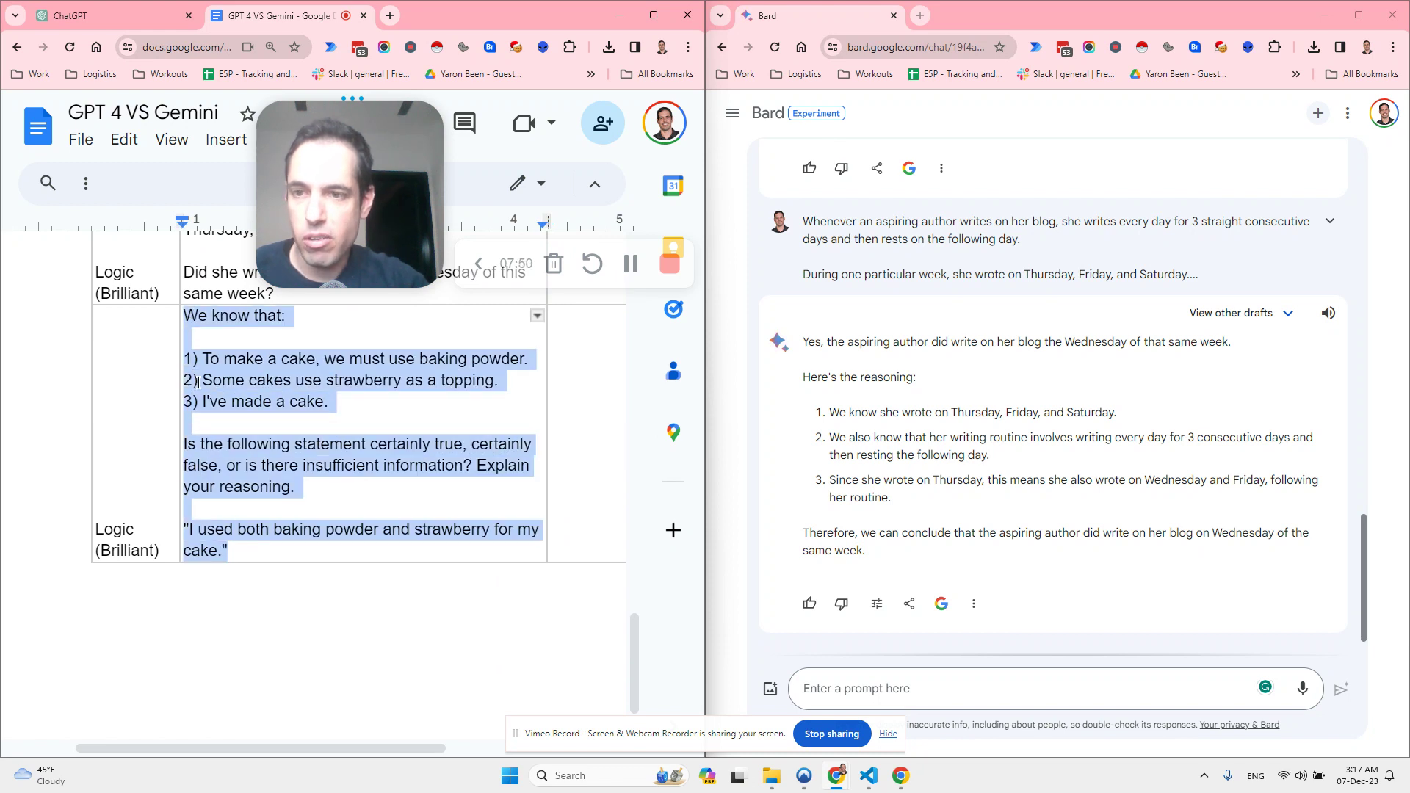
{"action": "left_click", "coordinate": [105, 15]}
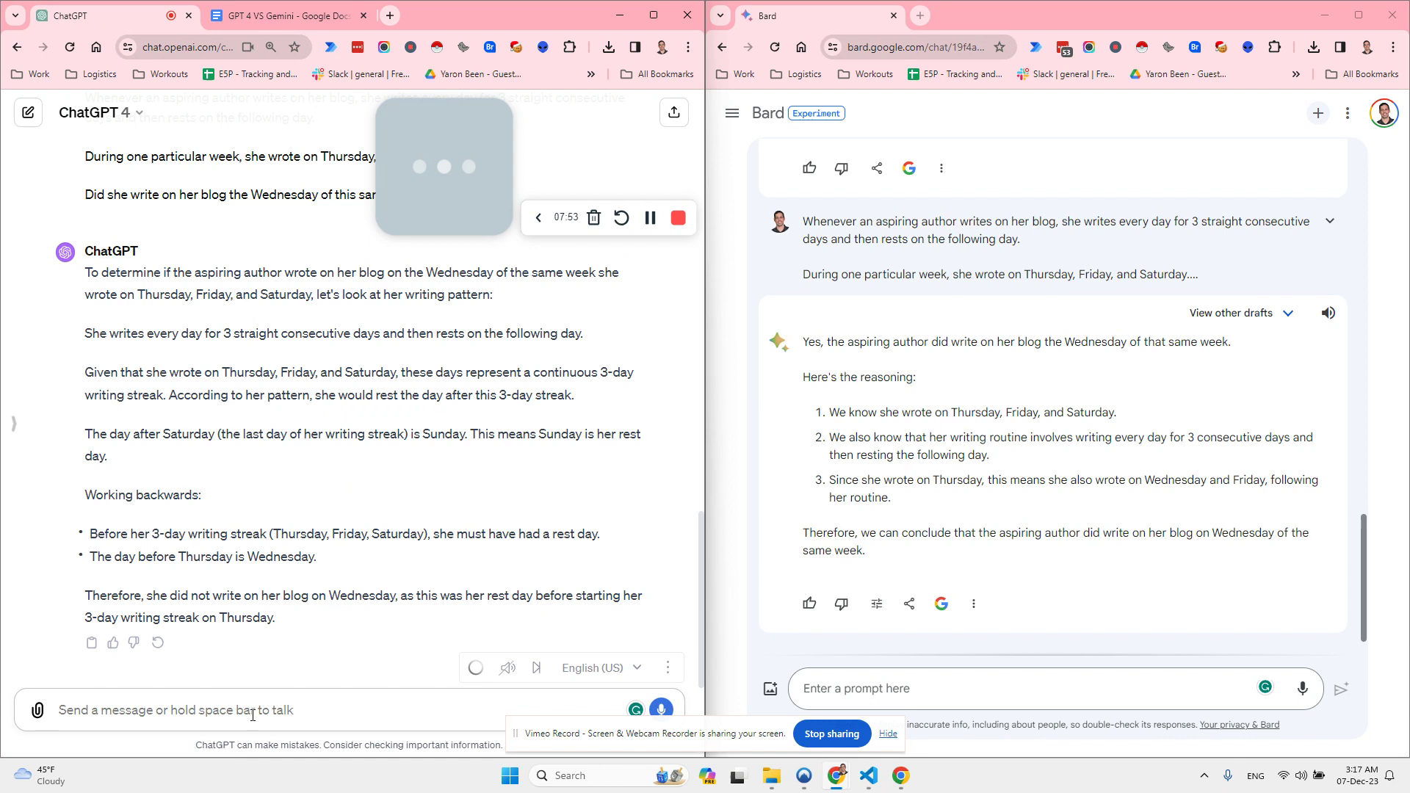
Send the cake riddle to Bard and ChatGPT and read both 'insufficient information' verdicts.
{"action": "key", "text": "ctrl+v"}
{"action": "left_click", "coordinate": [885, 695]}
{"action": "key", "text": "ctrl+v"}
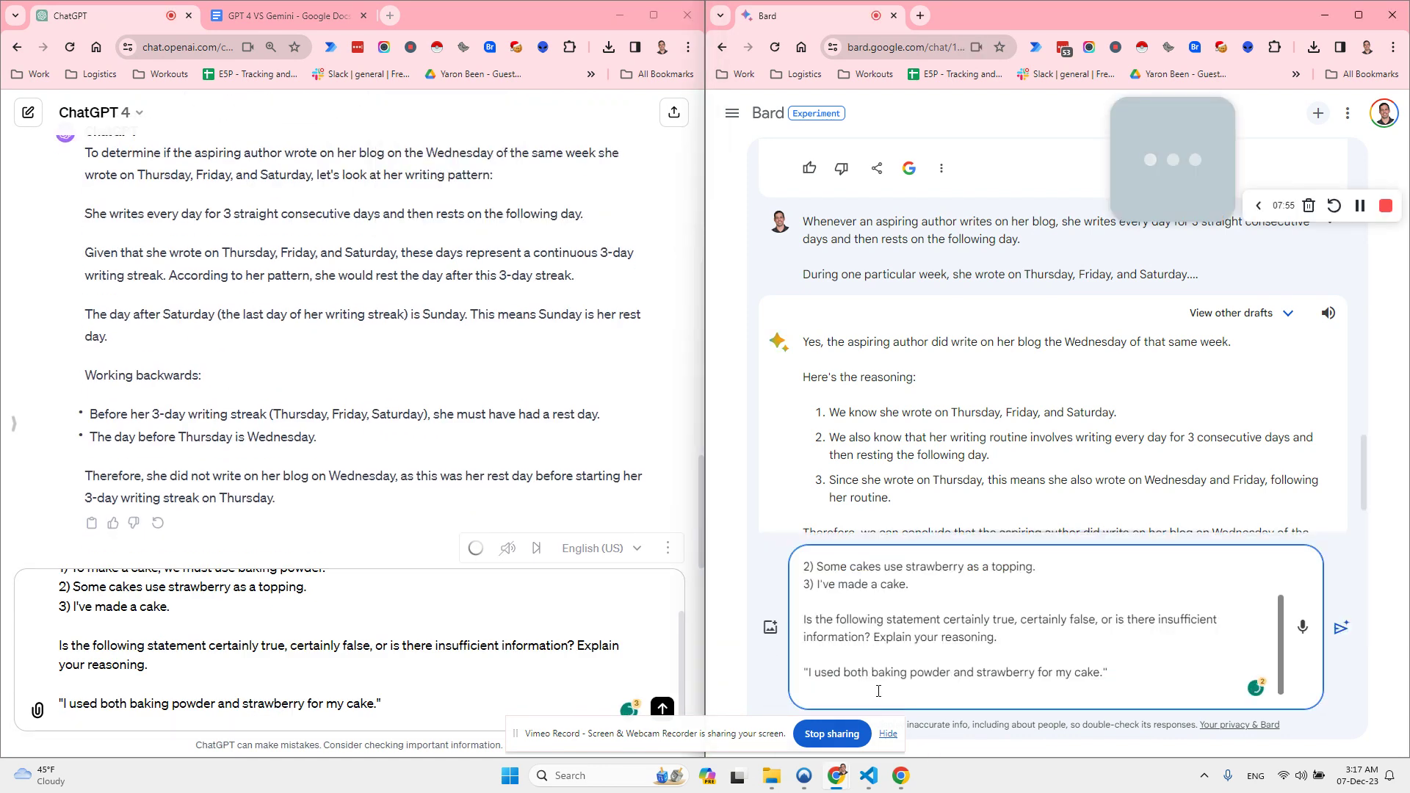
{"action": "key", "text": "Return"}
{"action": "left_click", "coordinate": [699, 558]}
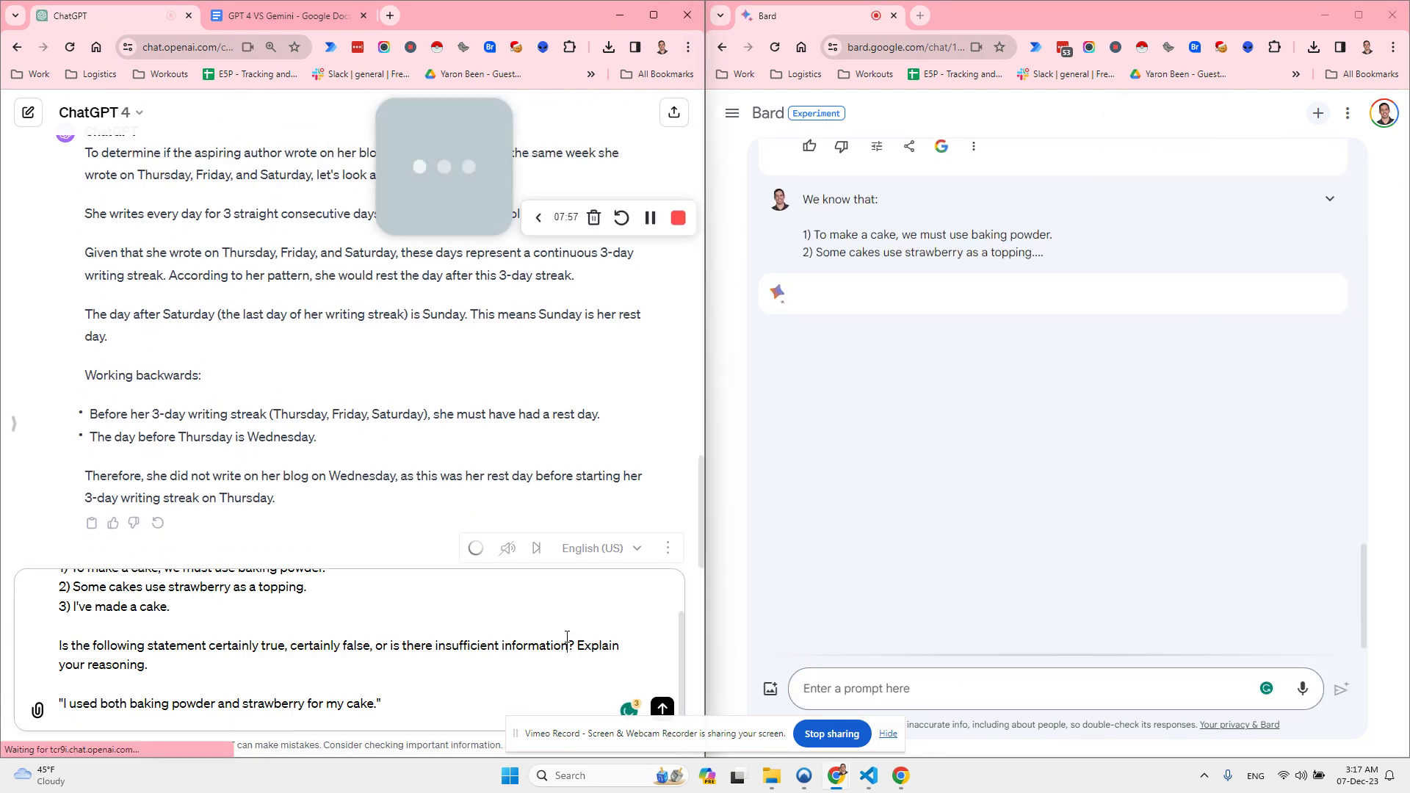
{"action": "key", "text": "Return"}
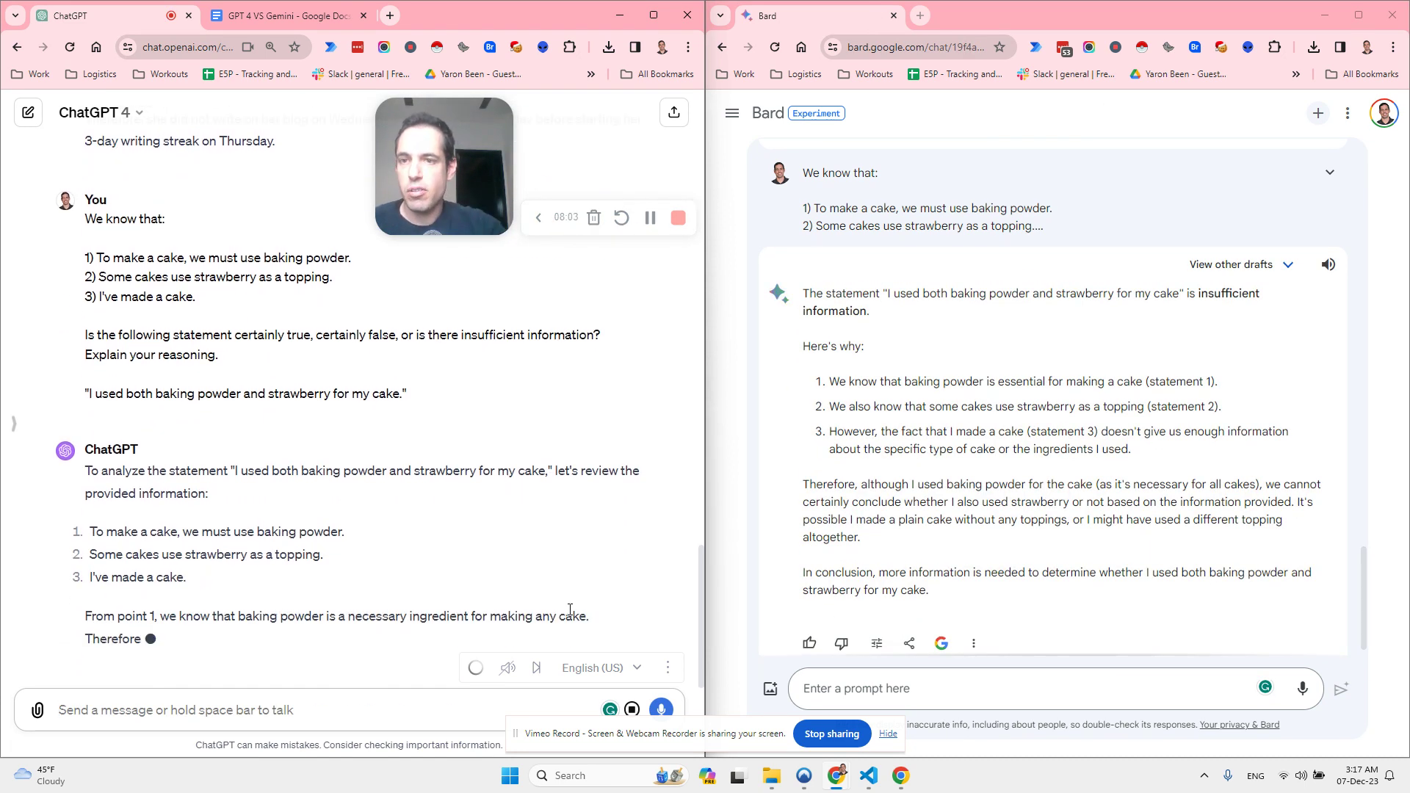
{"action": "scroll", "coordinate": [329, 294], "scroll_direction": "up", "scroll_amount": 1}
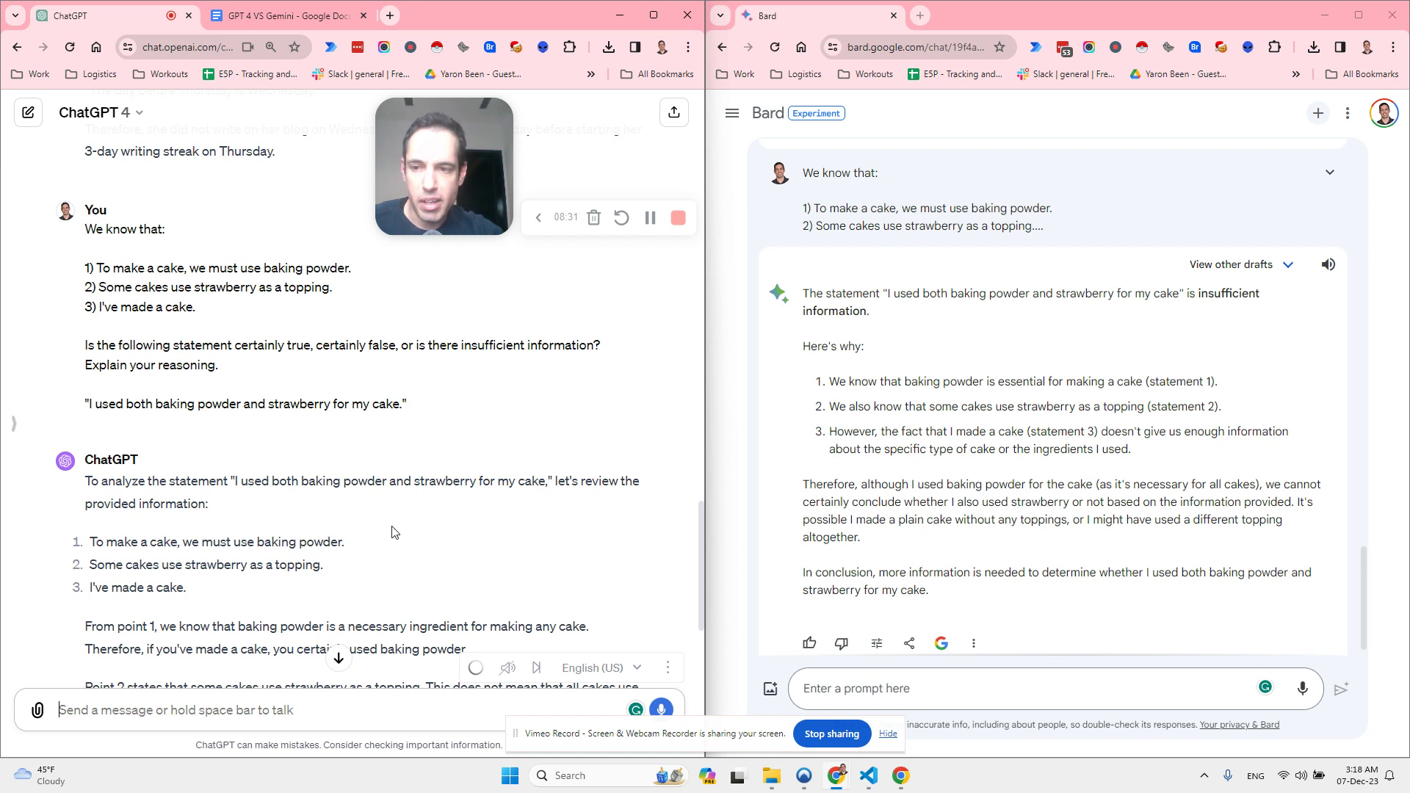
{"action": "scroll", "coordinate": [392, 532], "scroll_direction": "down", "scroll_amount": 3}
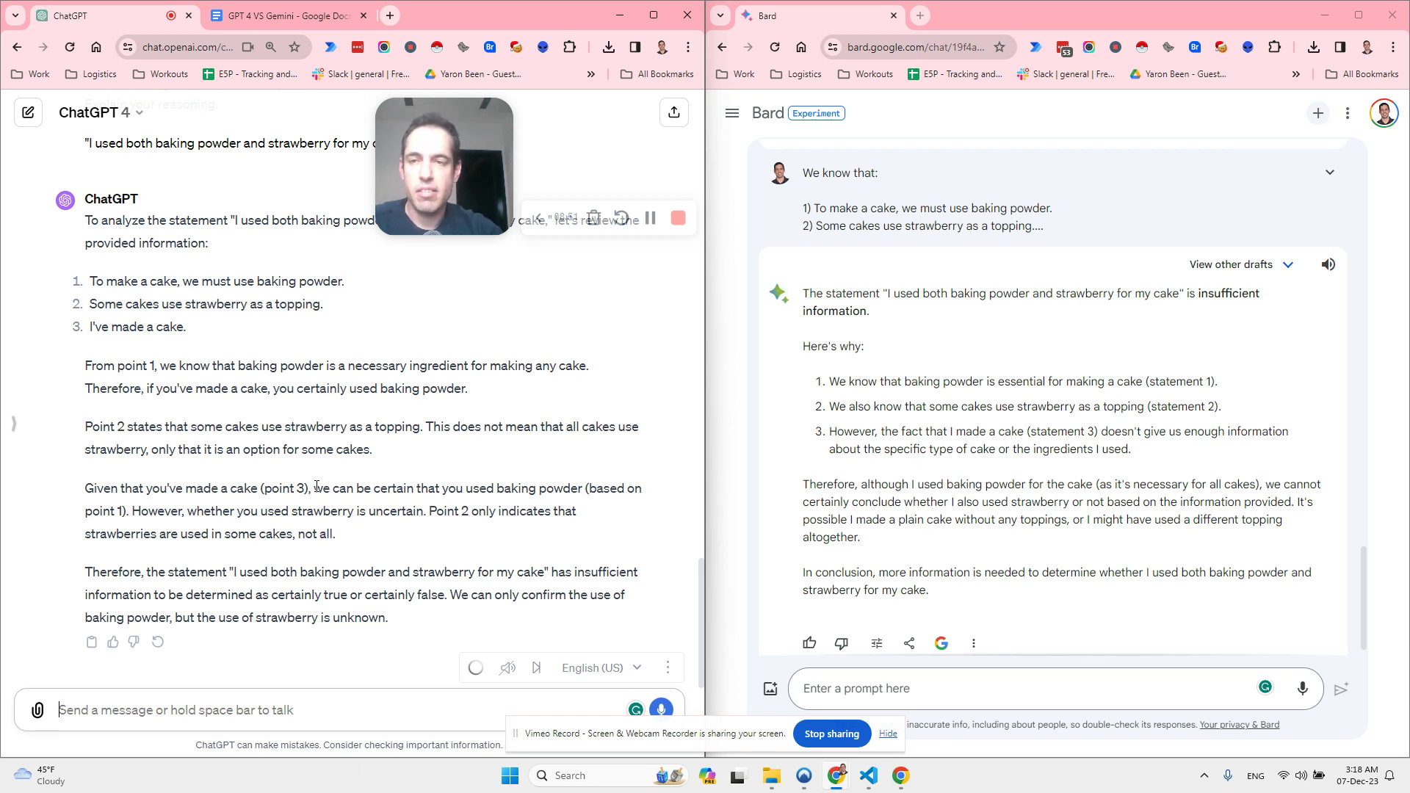
{"action": "left_click", "coordinate": [888, 734]}
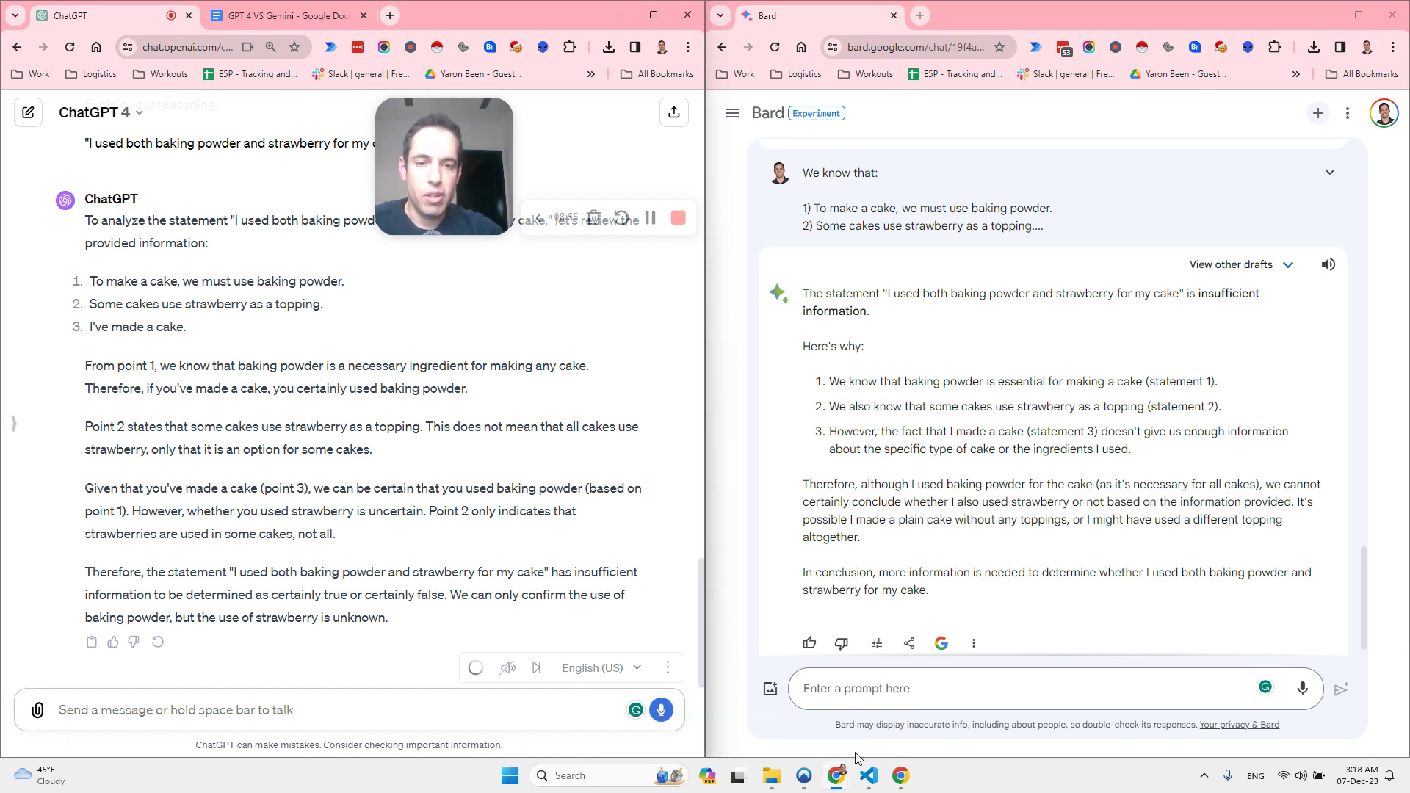
Bring up Visual Studio Code and view Snake.py from its first line.
{"action": "left_click", "coordinate": [869, 775]}
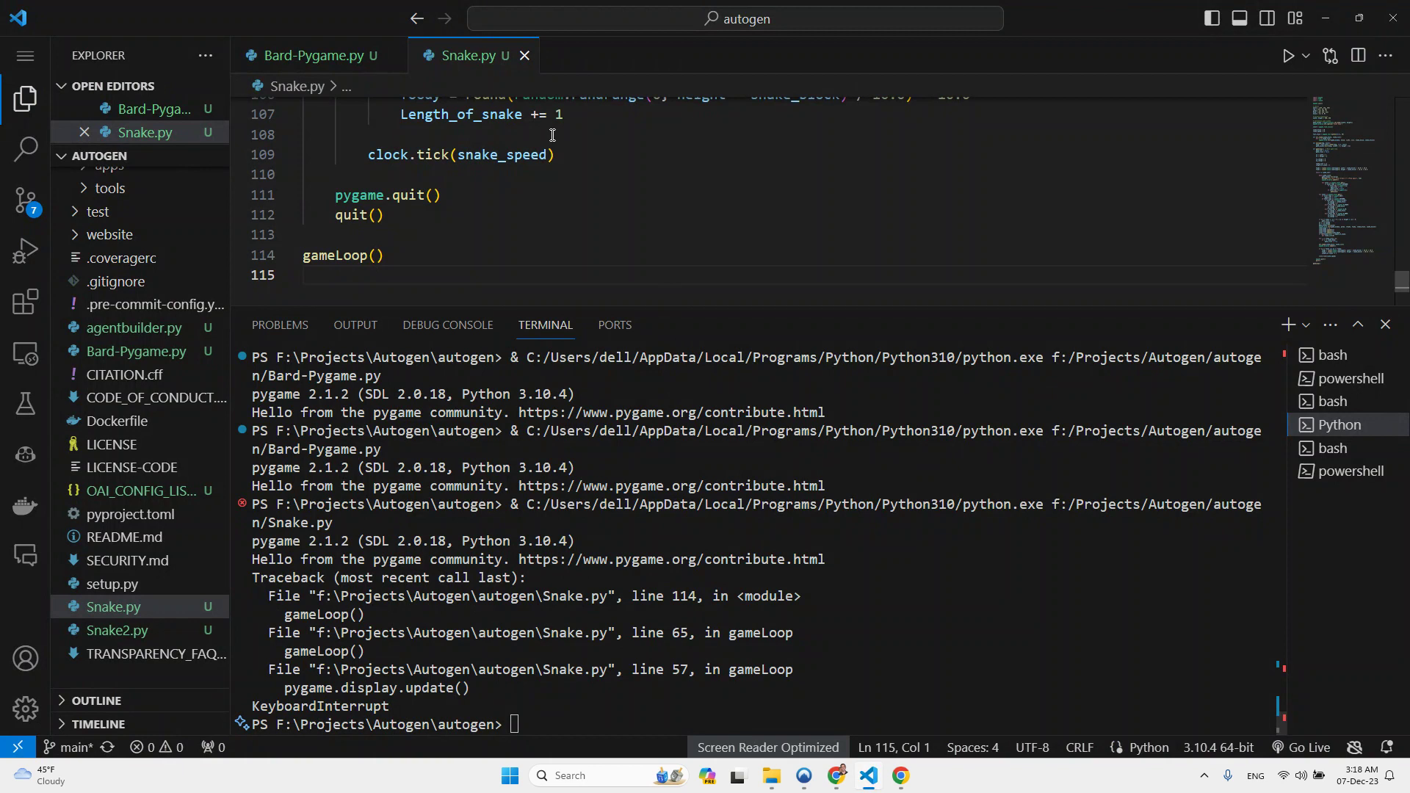
{"action": "mouse_move", "coordinate": [485, 62]}
{"action": "left_mouse_down"}
{"action": "mouse_move", "coordinate": [775, 168]}
{"action": "mouse_move", "coordinate": [581, 134]}
{"action": "mouse_move", "coordinate": [468, 55]}
{"action": "left_mouse_up"}
{"action": "scroll", "coordinate": [470, 213], "scroll_direction": "up", "scroll_amount": 10}
{"action": "scroll", "coordinate": [471, 215], "scroll_direction": "up", "scroll_amount": 16}
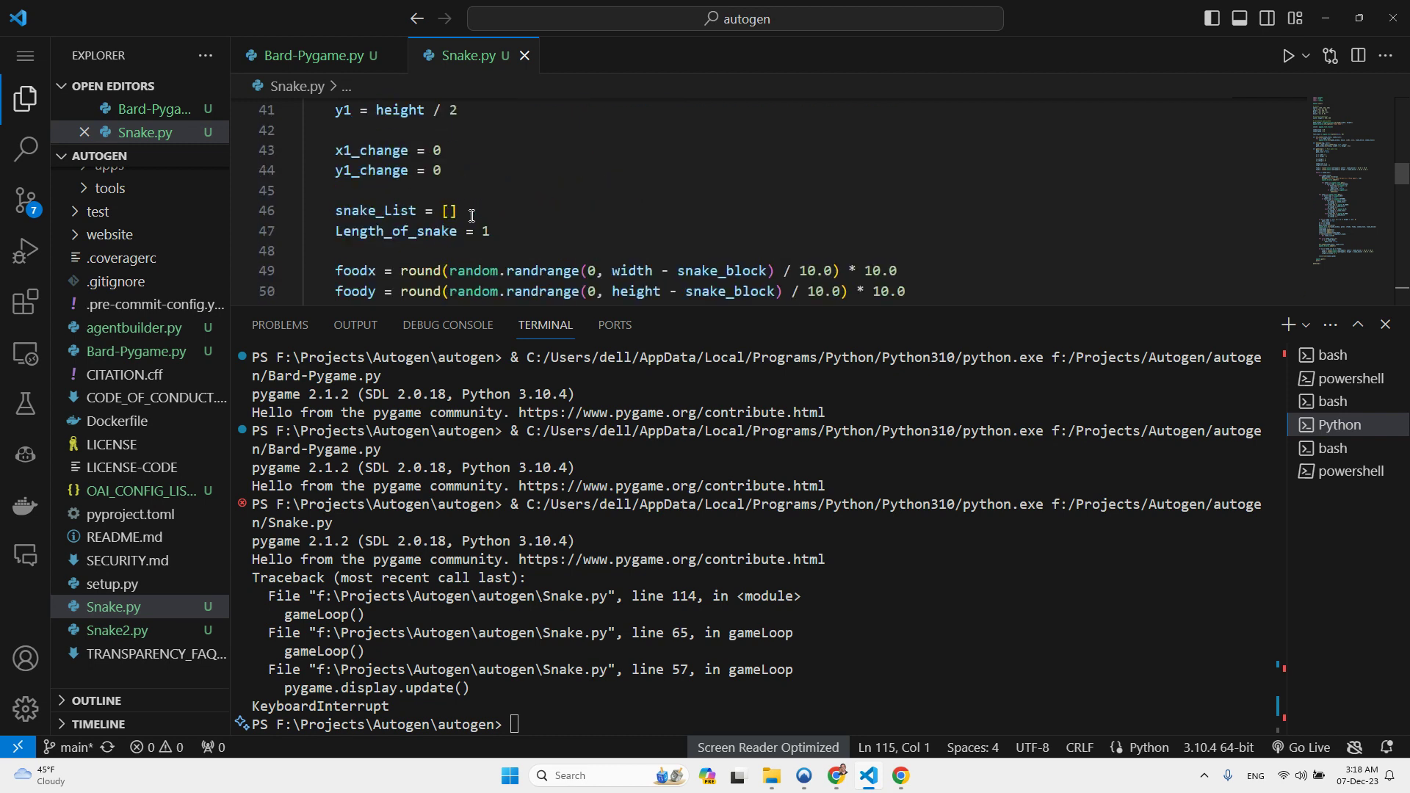
{"action": "scroll", "coordinate": [468, 218], "scroll_direction": "up", "scroll_amount": 10}
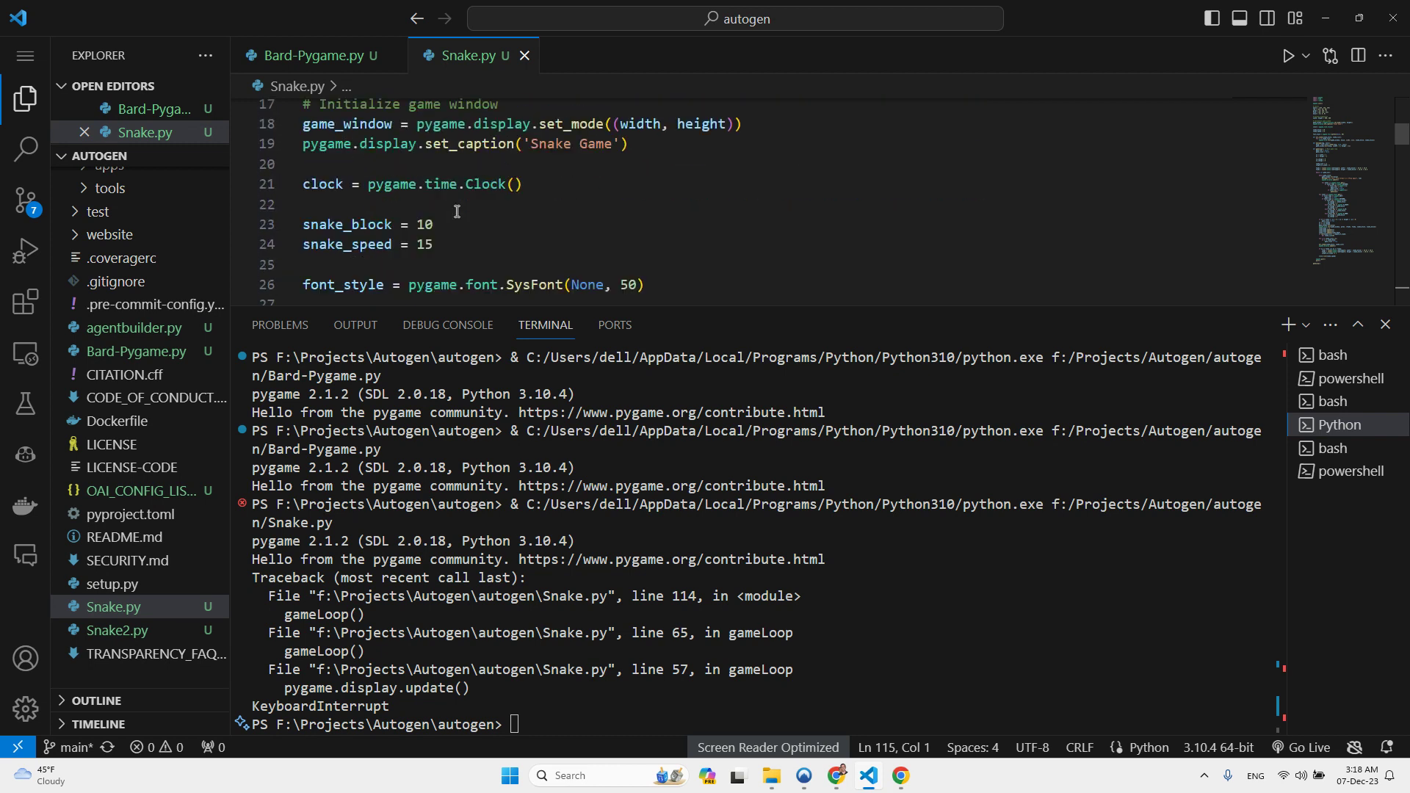
{"action": "scroll", "coordinate": [457, 212], "scroll_direction": "up", "scroll_amount": 1}
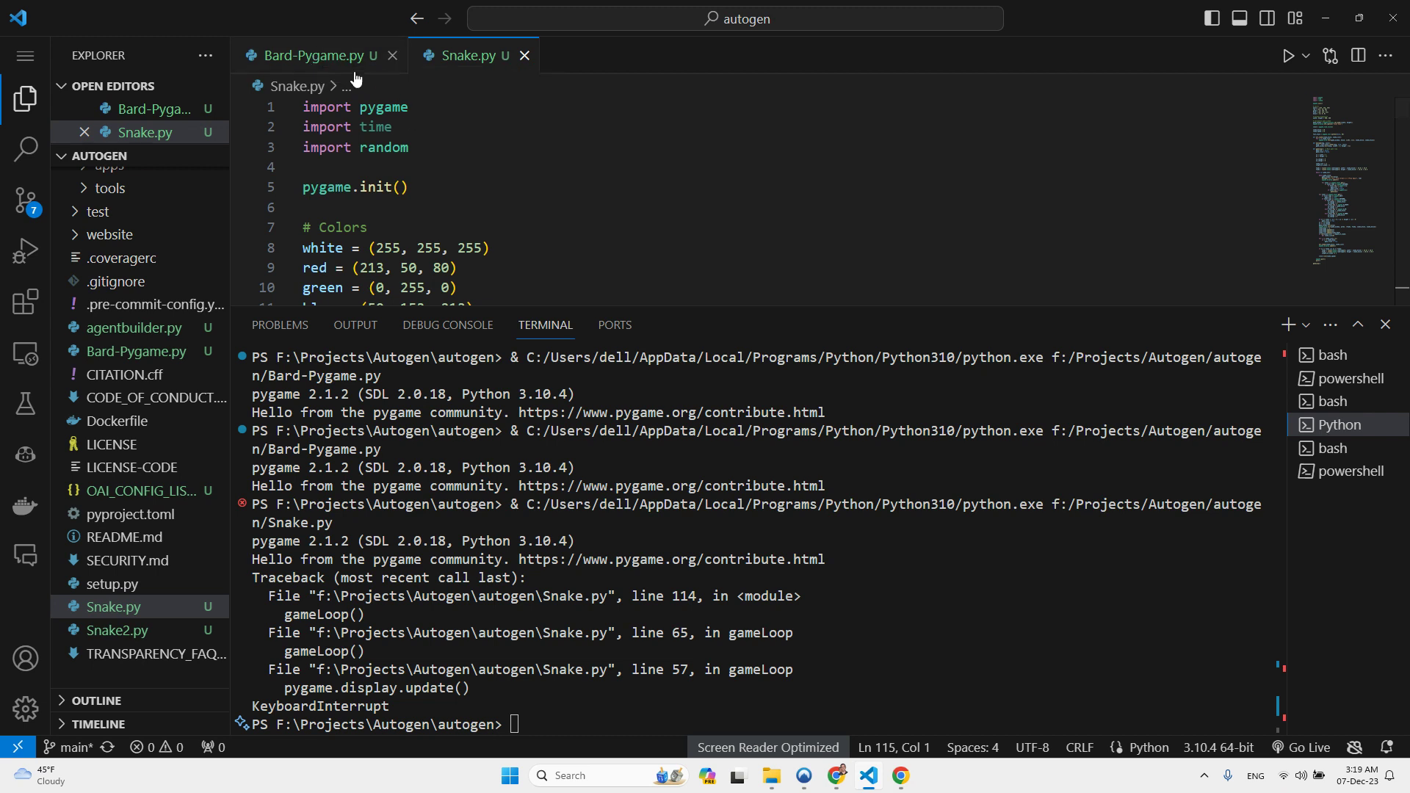
Review Bard-Pygame.py, compare it with Snake.py, and end on Bard-Pygame.py.
{"action": "left_click", "coordinate": [329, 64]}
{"action": "scroll", "coordinate": [443, 159], "scroll_direction": "up", "scroll_amount": 20}
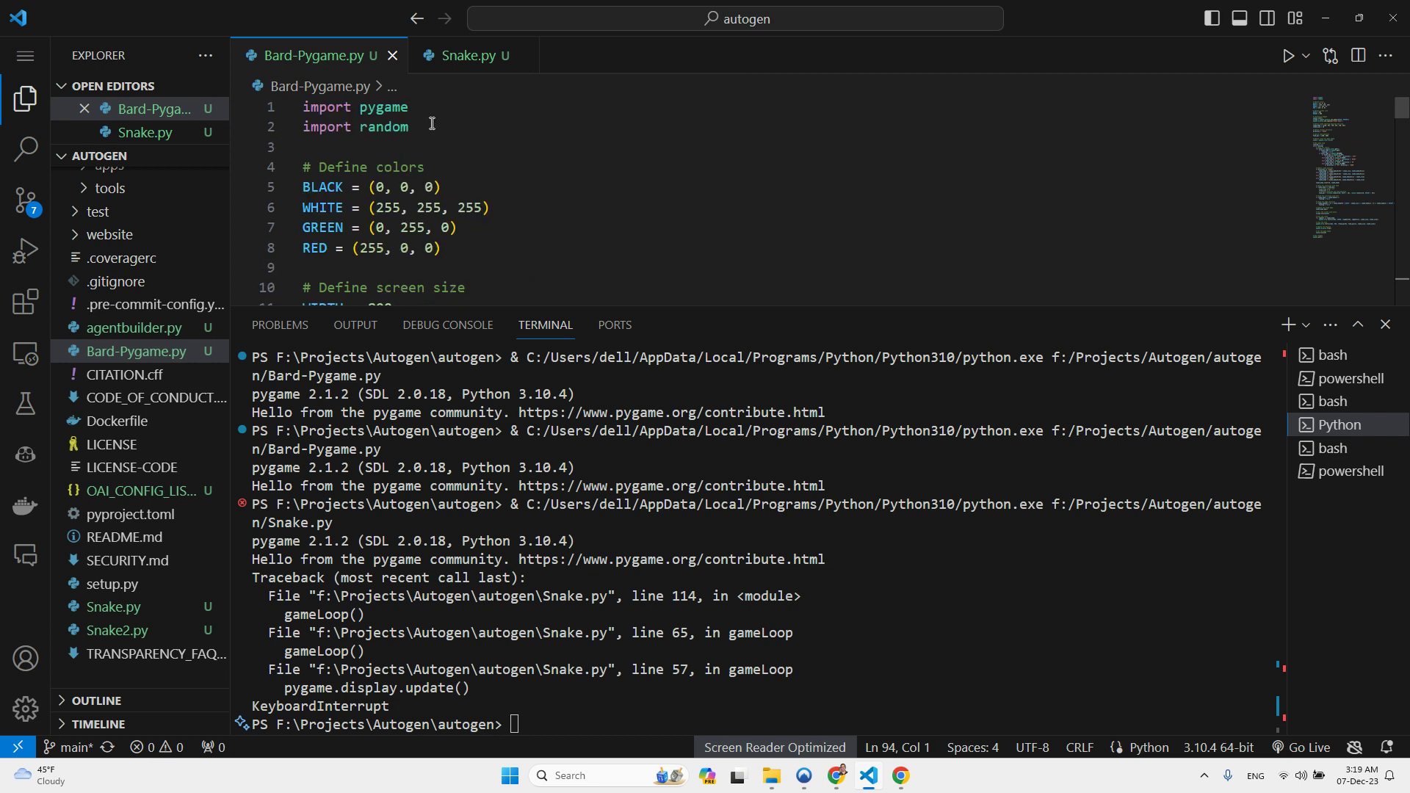
{"action": "left_click", "coordinate": [467, 58]}
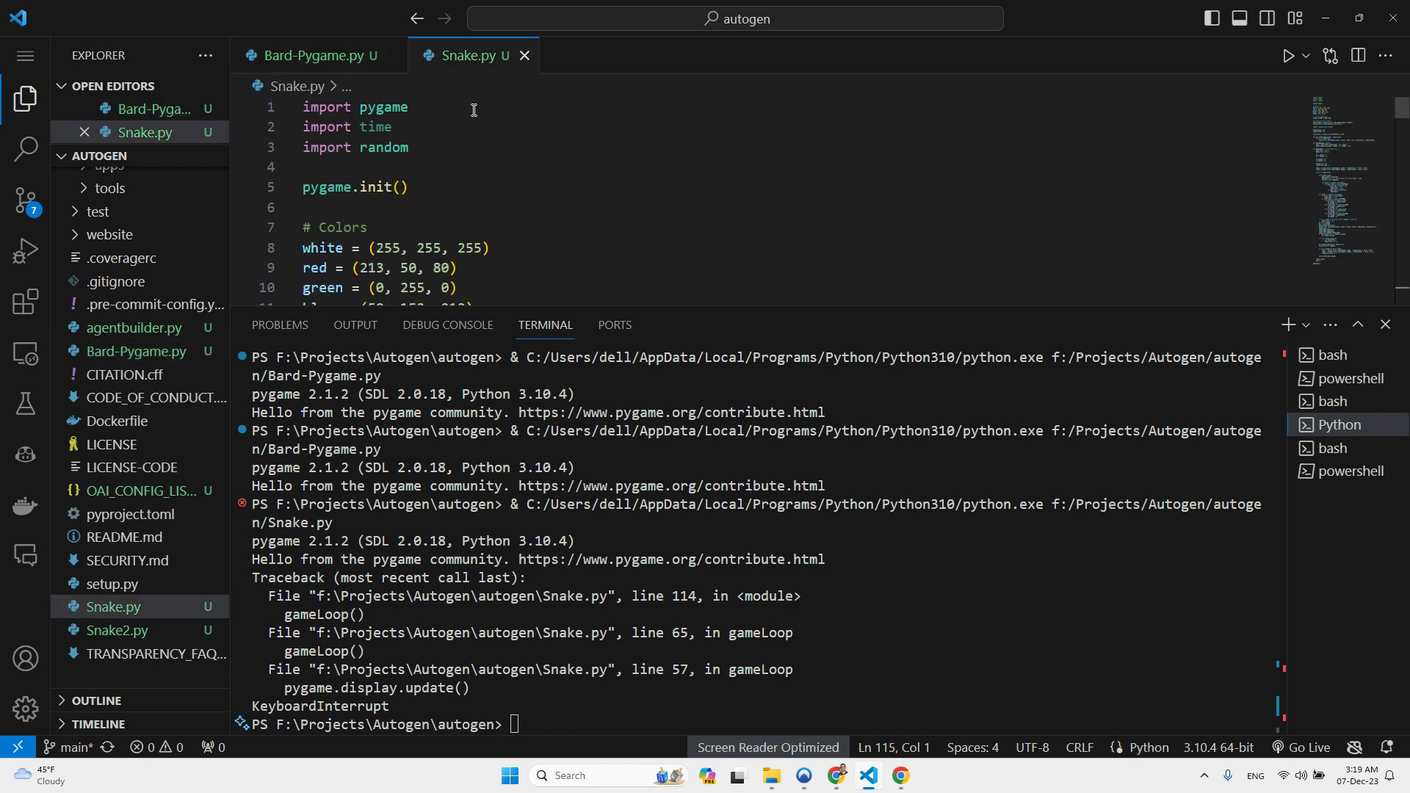
{"action": "left_click", "coordinate": [369, 56]}
Run Bard-Pygame.py and steer the snake to eat the first red food.
{"action": "left_click", "coordinate": [1288, 56]}
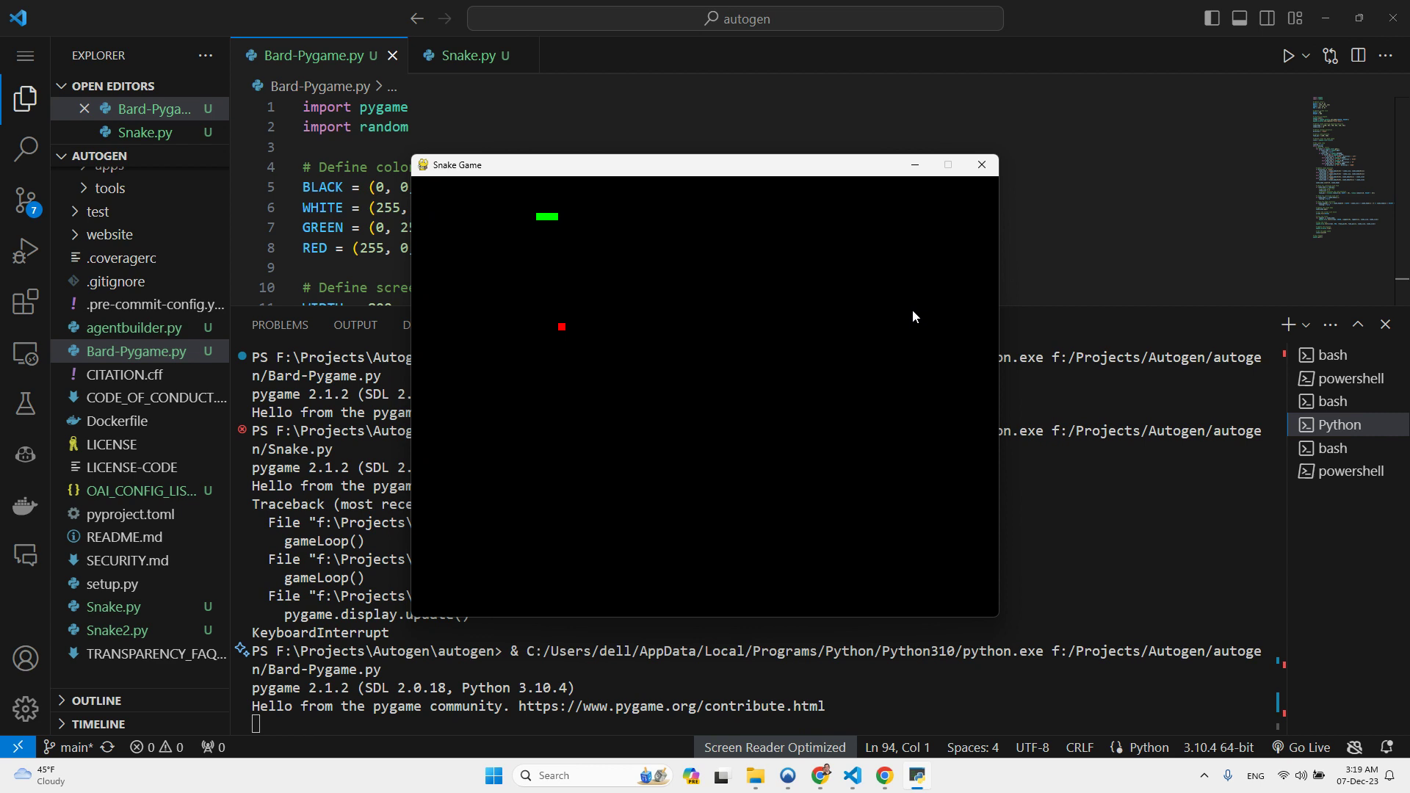
{"action": "key", "text": "Down"}
{"action": "key", "text": "Right"}
{"action": "key", "text": "Down"}
{"action": "key", "text": "Left"}
{"action": "key", "text": "Up"}
{"action": "key", "text": "Right"}
Steer the snake around the next food with arrow-key turns.
{"action": "key", "text": "Down"}
{"action": "key", "text": "Right"}
{"action": "key", "text": "Up"}
{"action": "key", "text": "Left"}
{"action": "key", "text": "Down"}
{"action": "key", "text": "Left"}
{"action": "key", "text": "Up"}
{"action": "key", "text": "Right"}
{"action": "key", "text": "Up"}
{"action": "key", "text": "Left"}
{"action": "key", "text": "Down"}
{"action": "key", "text": "Right"}
{"action": "key", "text": "Up"}
{"action": "key", "text": "Left"}
{"action": "key", "text": "Down"}
{"action": "key", "text": "Left"}
Loop the snake around near its start and send it up to the top edge.
{"action": "key", "text": "Up"}
{"action": "key", "text": "Right"}
{"action": "key", "text": "Down"}
{"action": "key", "text": "Left"}
{"action": "key", "text": "Up"}
{"action": "key", "text": "Right"}
{"action": "key", "text": "Down"}
{"action": "key", "text": "Left"}
{"action": "key", "text": "Up"}
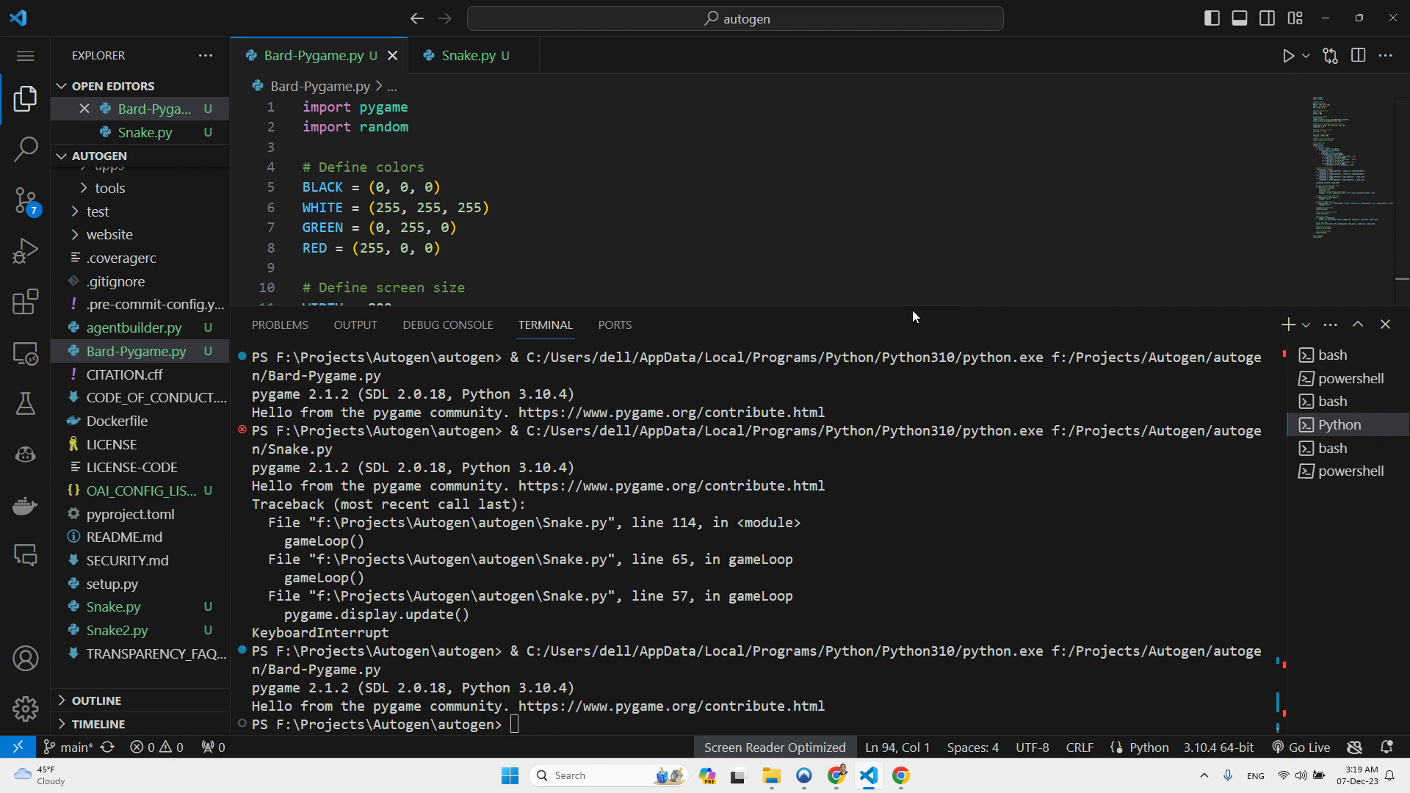
Run Snake.py and steer the blue snake with the arrow keys, eating food until You Lost! appears.
{"action": "left_click", "coordinate": [457, 65]}
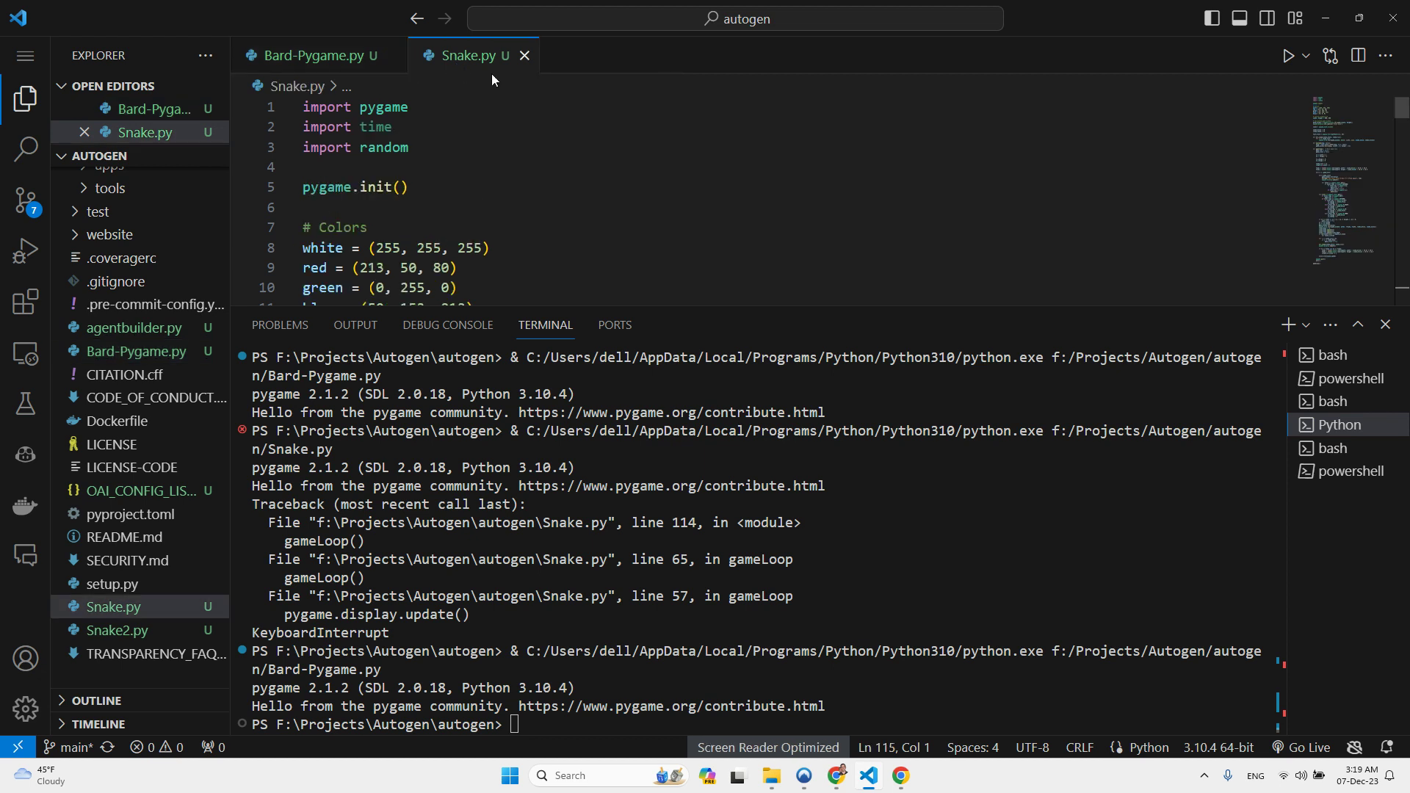
{"action": "left_click", "coordinate": [1290, 62]}
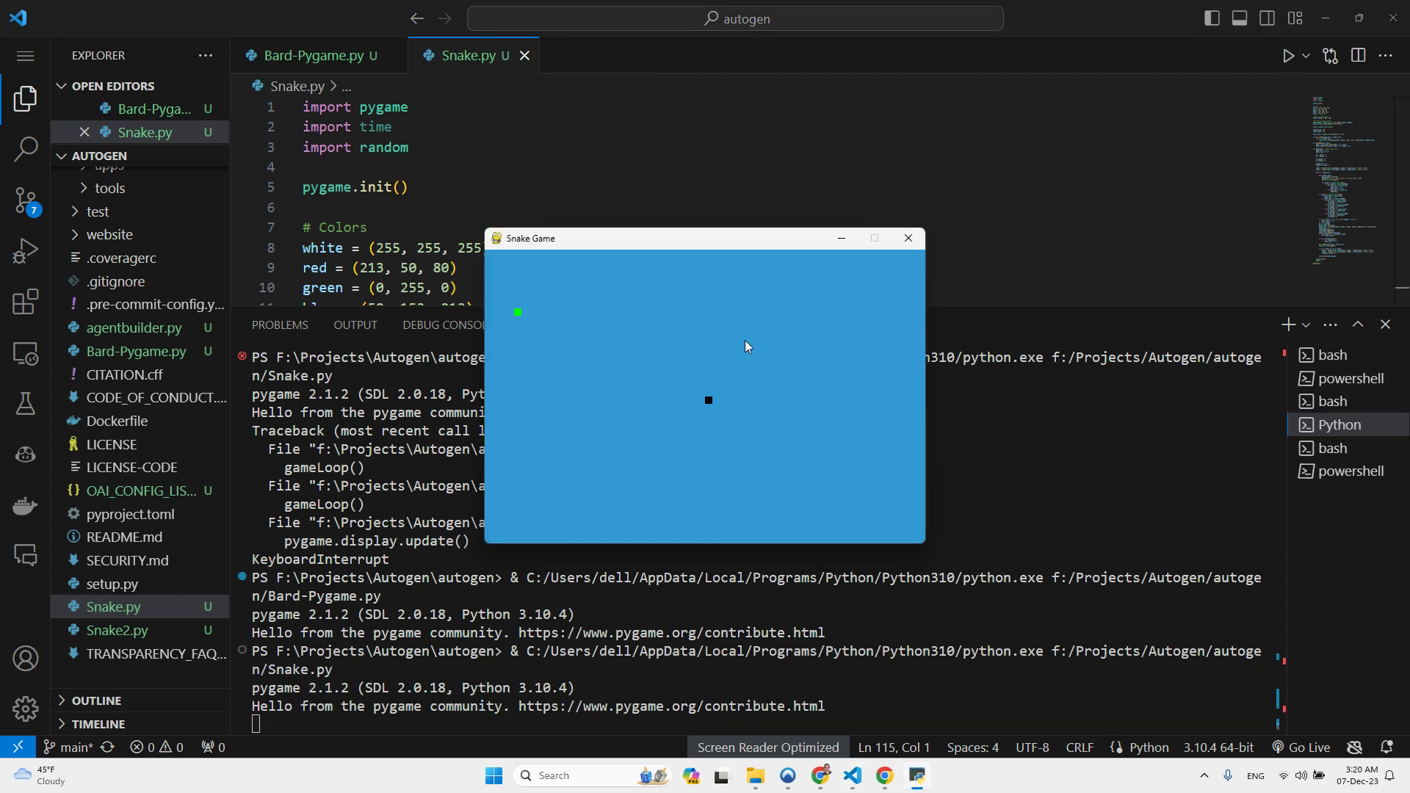
{"action": "key", "text": "Right"}
{"action": "key", "text": "Up"}
{"action": "key", "text": "Left"}
{"action": "key", "text": "Up"}
{"action": "key", "text": "Left"}
{"action": "key", "text": "Up"}
{"action": "key", "text": "Left"}
{"action": "key", "text": "Down"}
{"action": "key", "text": "Up"}
{"action": "key", "text": "Right"}
{"action": "key", "text": "Down"}
{"action": "key", "text": "Right"}
{"action": "key", "text": "Up"}
{"action": "key", "text": "Right"}
{"action": "key", "text": "Up"}
{"action": "key", "text": "Right"}
{"action": "key", "text": "Left"}
{"action": "key", "text": "Down"}
{"action": "key", "text": "Right"}
{"action": "key", "text": "Down"}
{"action": "key", "text": "Left"}
{"action": "key", "text": "Up"}
{"action": "key", "text": "Left"}
{"action": "key", "text": "Down"}
{"action": "key", "text": "Right"}
{"action": "key", "text": "Up"}
{"action": "key", "text": "Left"}
{"action": "key", "text": "Up"}
{"action": "key", "text": "Left"}
{"action": "key", "text": "Up"}
{"action": "key", "text": "Left"}
{"action": "key", "text": "Down"}
{"action": "key", "text": "Up"}
{"action": "key", "text": "Left"}
{"action": "key", "text": "Down"}
{"action": "key", "text": "Right"}
{"action": "key", "text": "Up"}
{"action": "key", "text": "Left"}
{"action": "key", "text": "Down"}
{"action": "key", "text": "Right"}
{"action": "key", "text": "Down"}
{"action": "key", "text": "Left"}
{"action": "key", "text": "Down"}
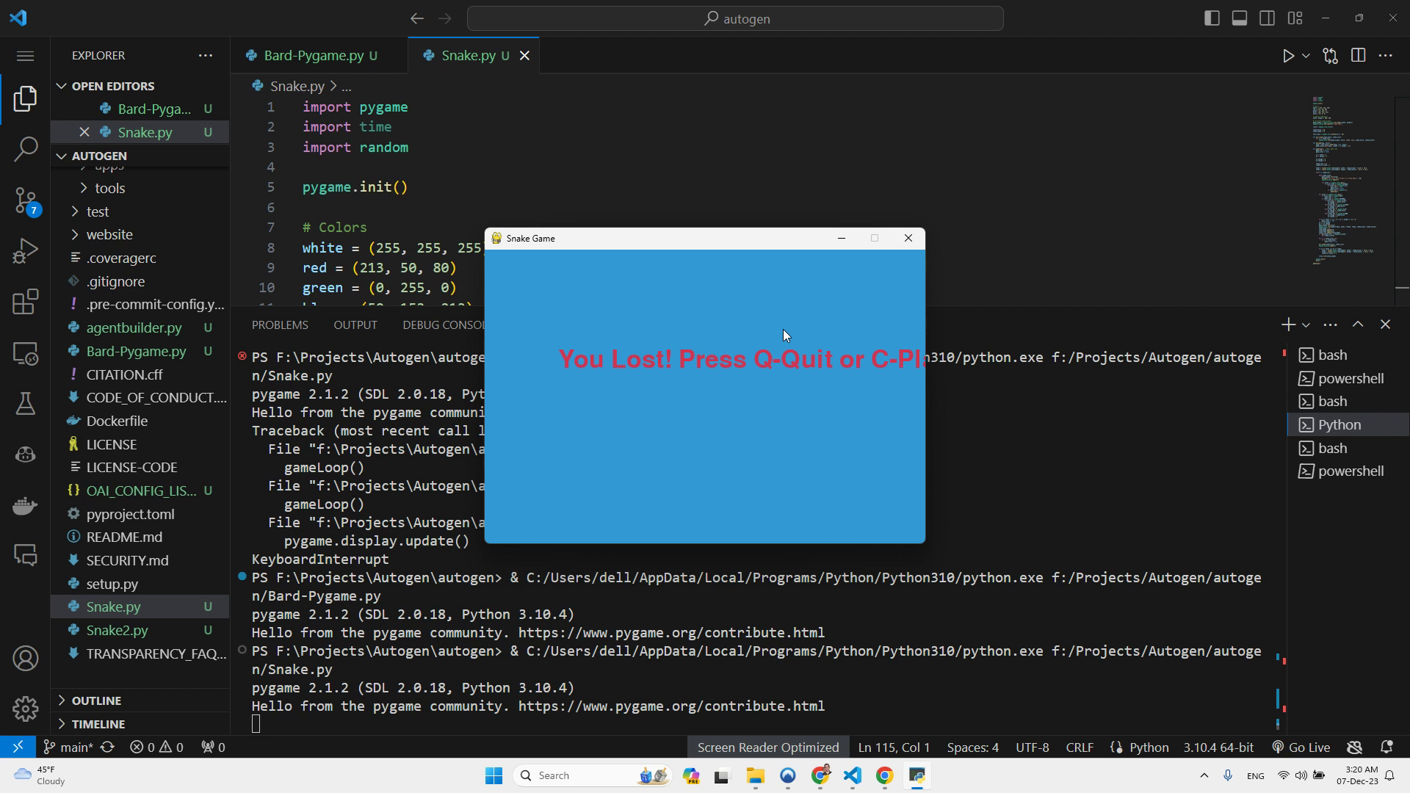
Restart the game with C, play another round, then close the Snake Game window.
{"action": "key", "text": "c"}
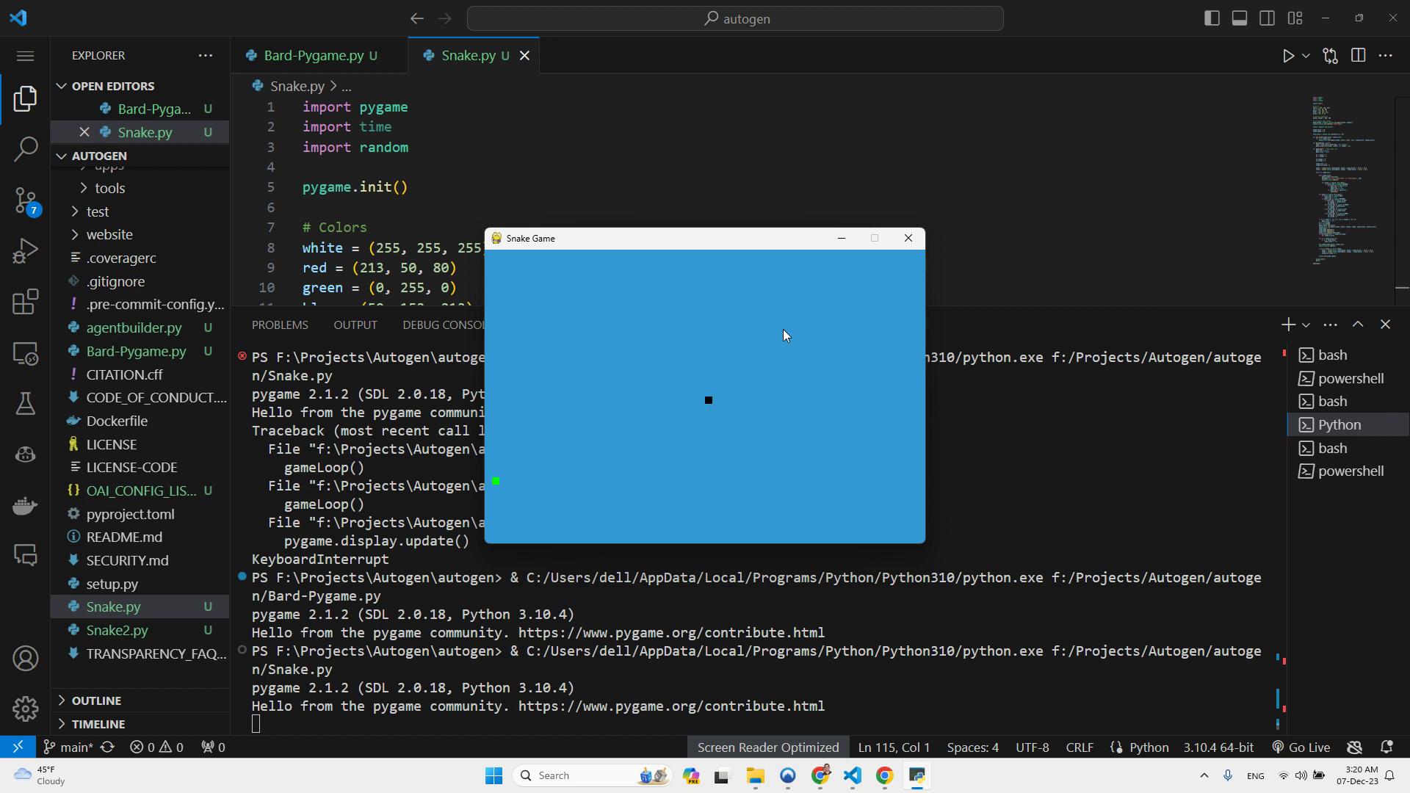
{"action": "key", "text": "Left"}
{"action": "key", "text": "Down"}
{"action": "key", "text": "Left"}
{"action": "key", "text": "Down"}
{"action": "key", "text": "Right"}
{"action": "key", "text": "Up"}
{"action": "key", "text": "Right"}
{"action": "key", "text": "Up"}
{"action": "key", "text": "Right"}
{"action": "key", "text": "Up"}
{"action": "key", "text": "Right"}
{"action": "key", "text": "Up"}
{"action": "key", "text": "Right"}
{"action": "key", "text": "Up"}
{"action": "key", "text": "Right"}
{"action": "key", "text": "Up"}
{"action": "key", "text": "Right"}
{"action": "key", "text": "Up"}
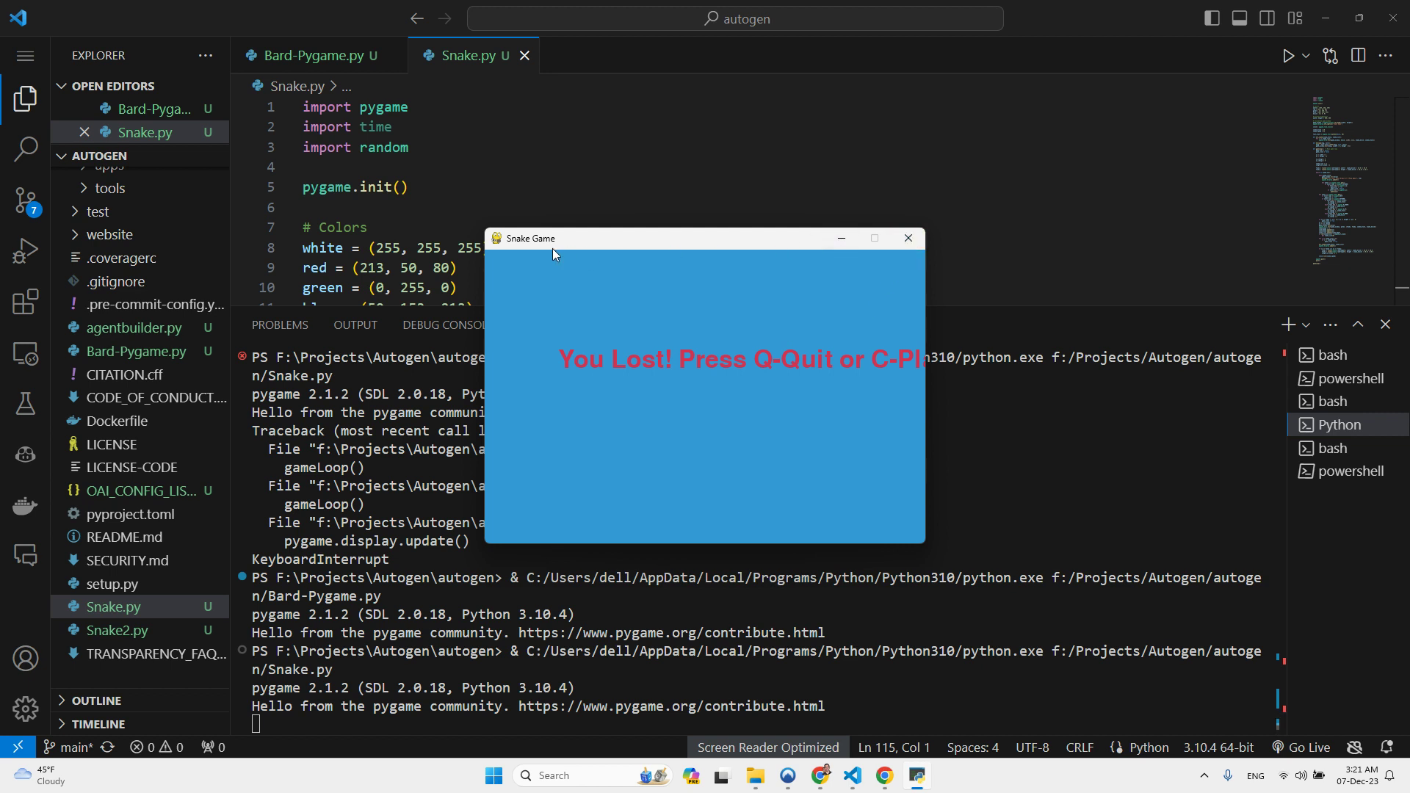
{"action": "double_click", "coordinate": [497, 242]}
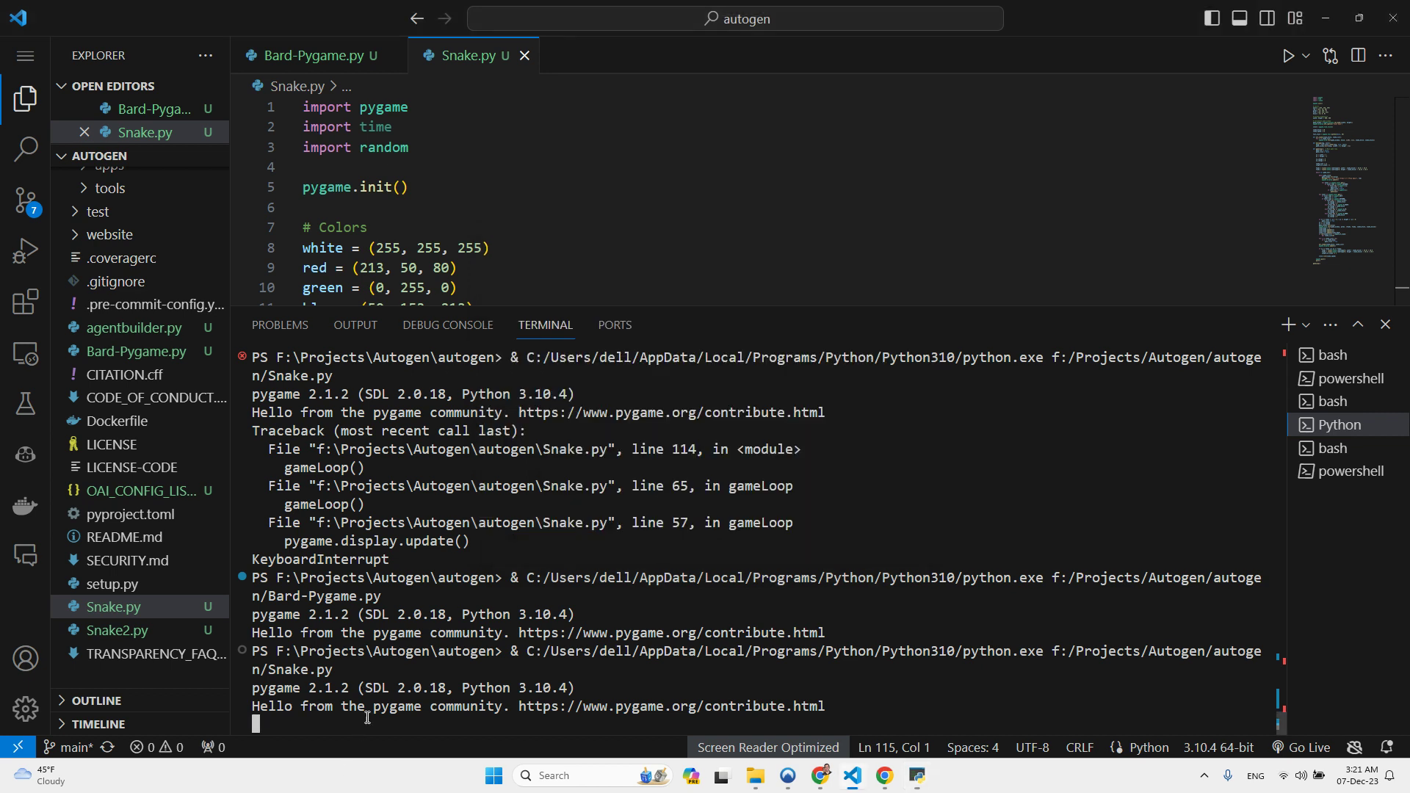
Bring the ChatGPT window, then the Bard window, to the front from Chrome's taskbar previews.
{"action": "mouse_move", "coordinate": [837, 776]}
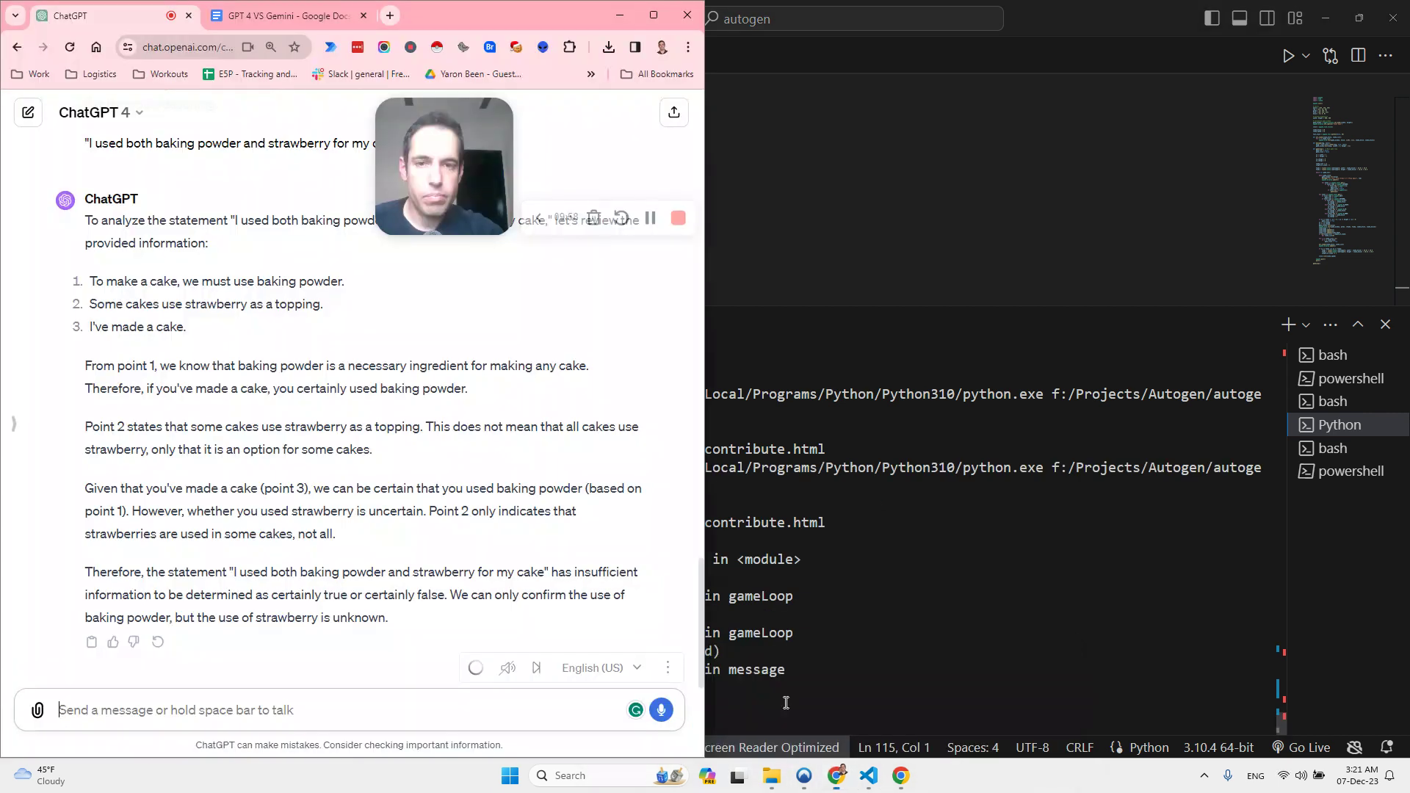
{"action": "left_click", "coordinate": [779, 722]}
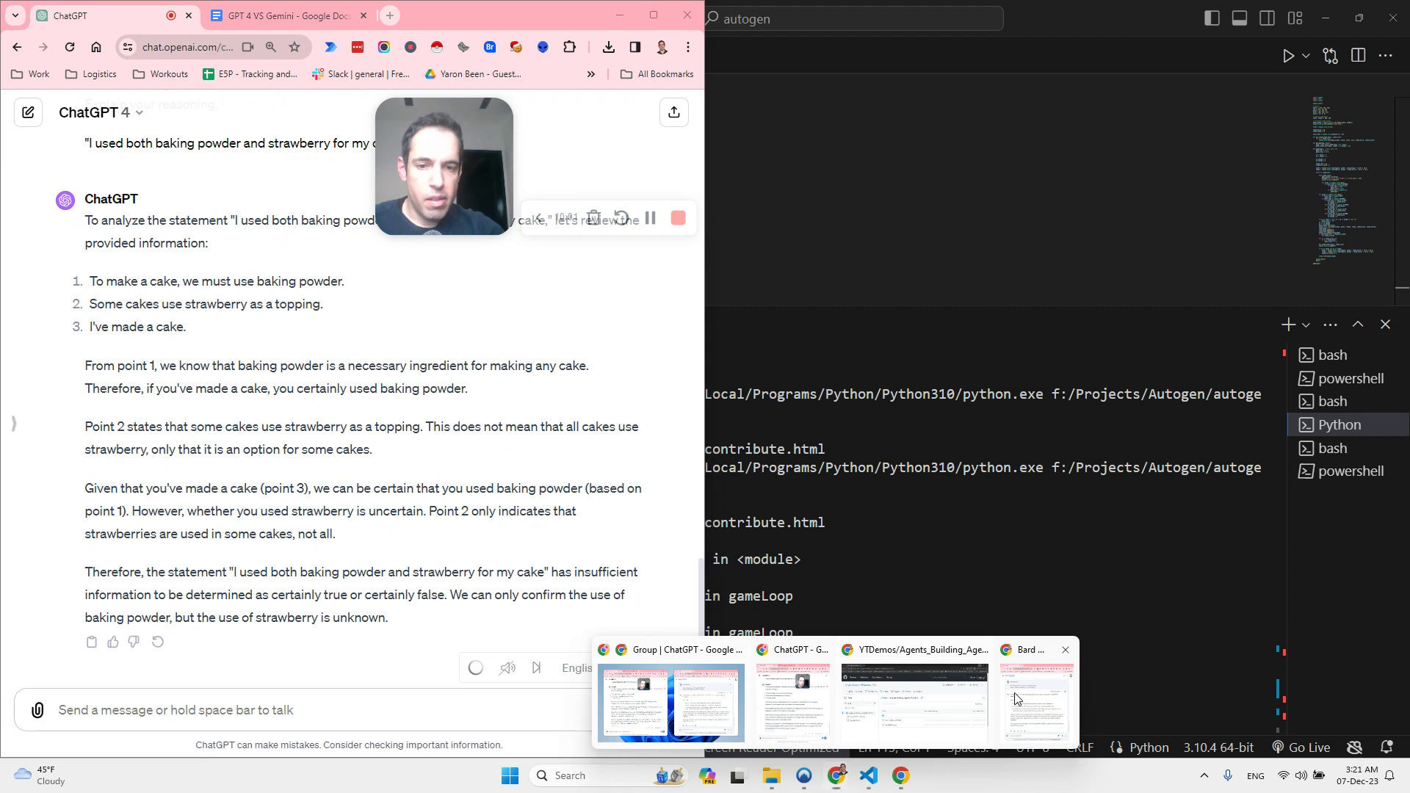
{"action": "left_click", "coordinate": [1032, 702]}
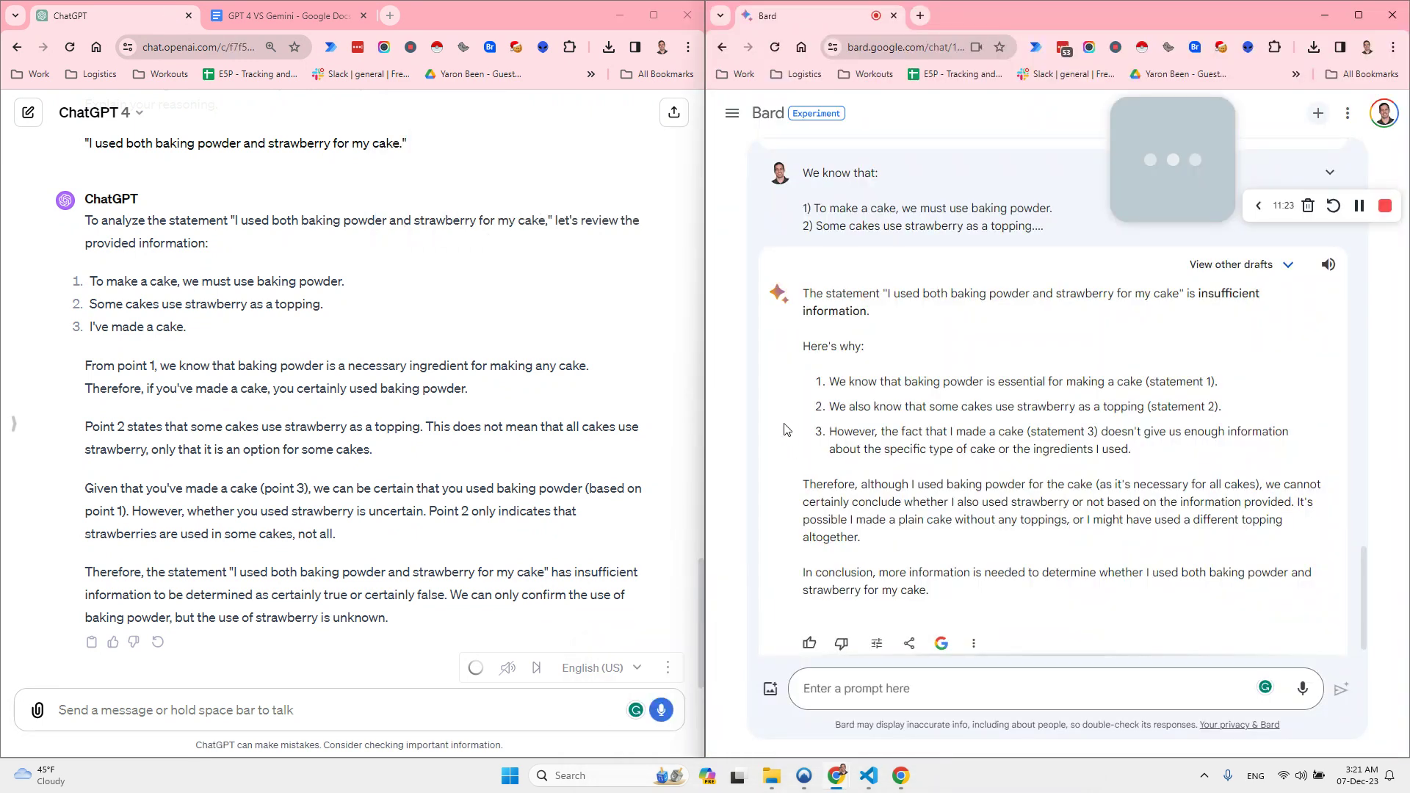